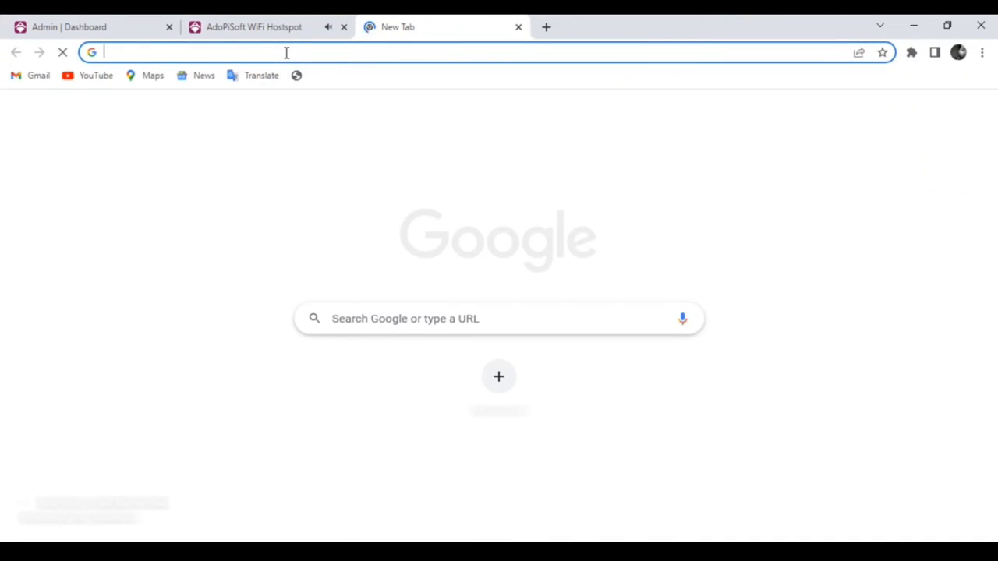
- Log in to the OpenWrt router at 192.168.1.1 and go to Network > Switch
type("192.168.1.1")
key("Return")
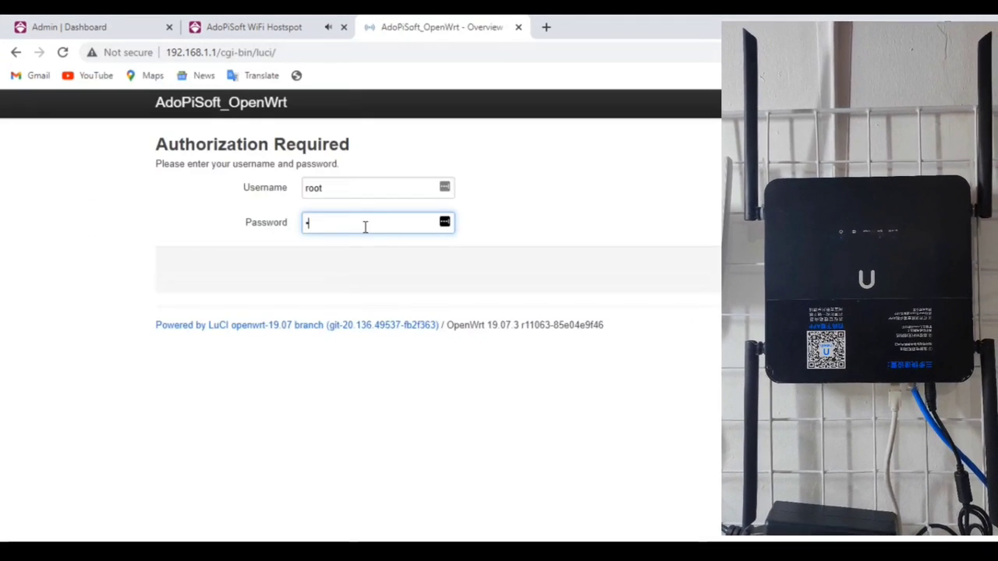
key("Return")
mouse_move(435, 105)
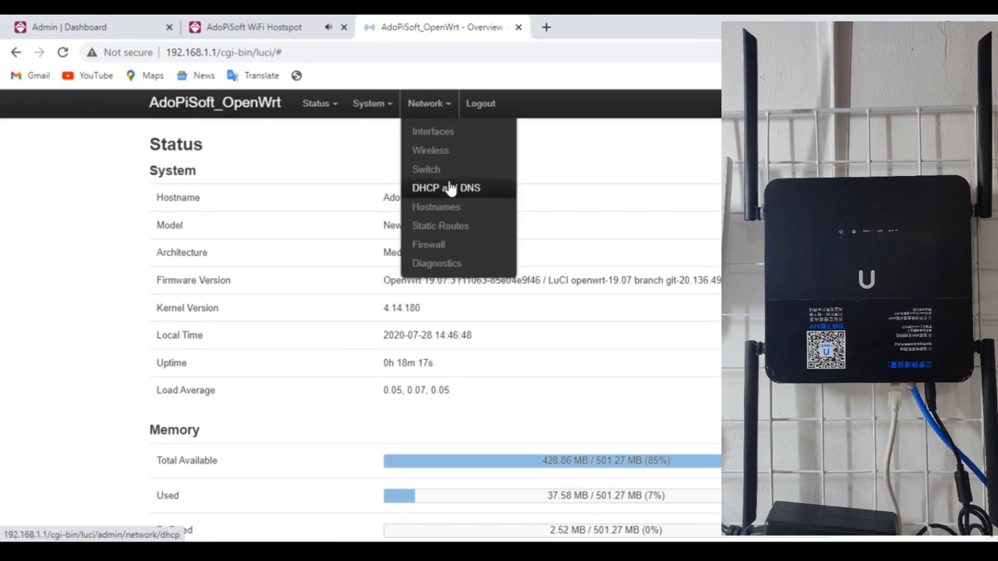
left_click(440, 170)
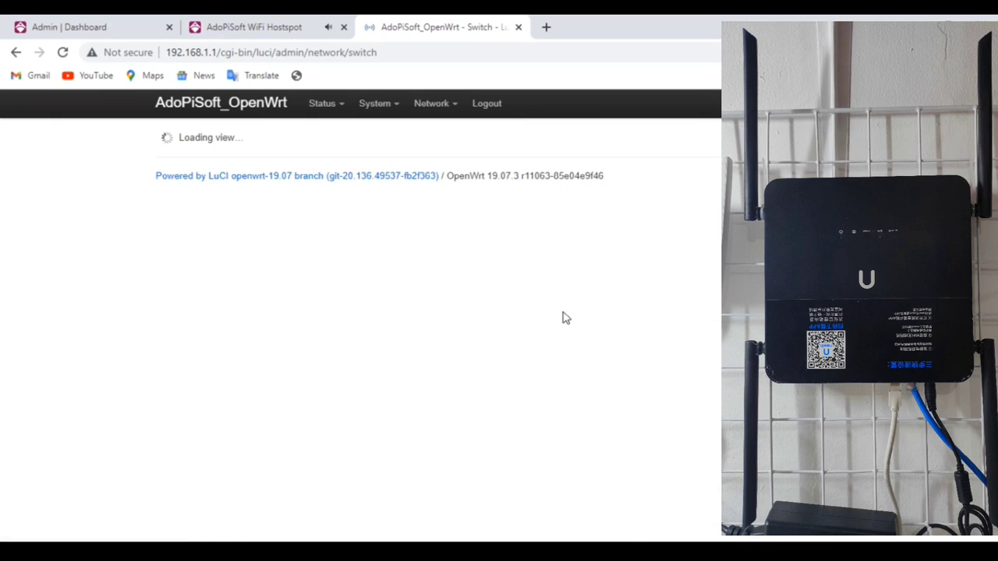
- Inspect the VLAN ID 22 row in the switch VLAN table
scroll(478, 296, "down", 1)
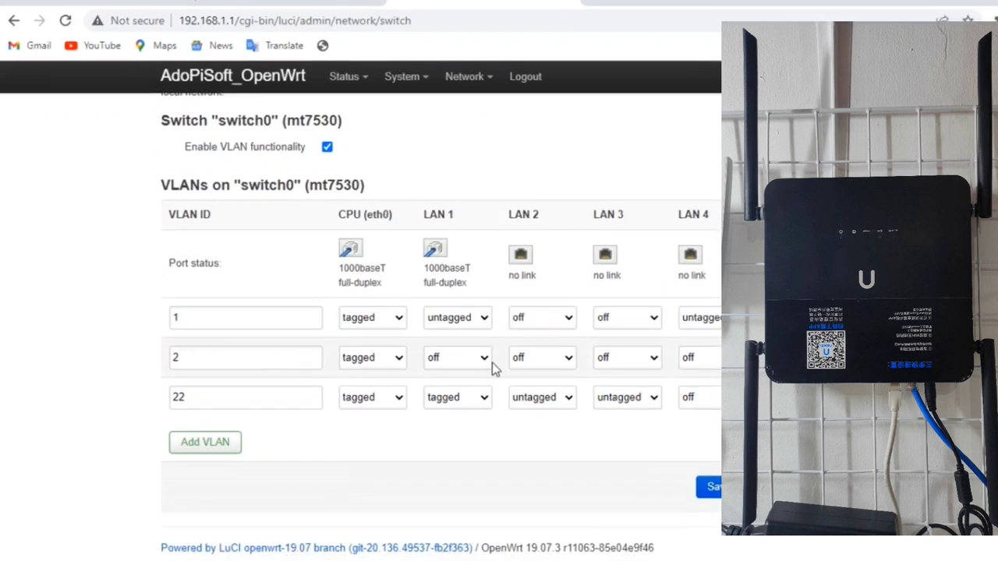
left_click(222, 397)
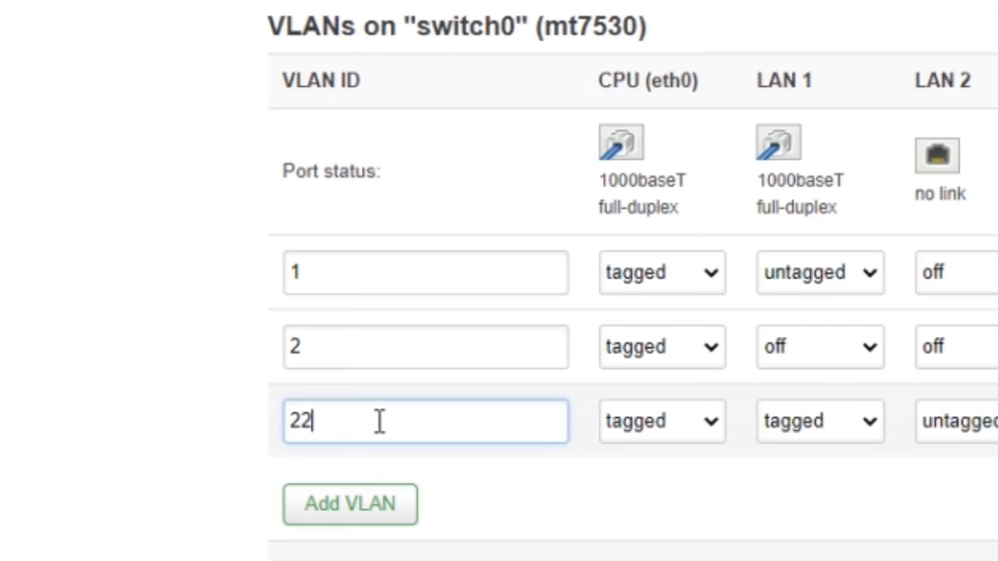
left_click_drag(380, 421, 251, 420)
left_click(369, 418)
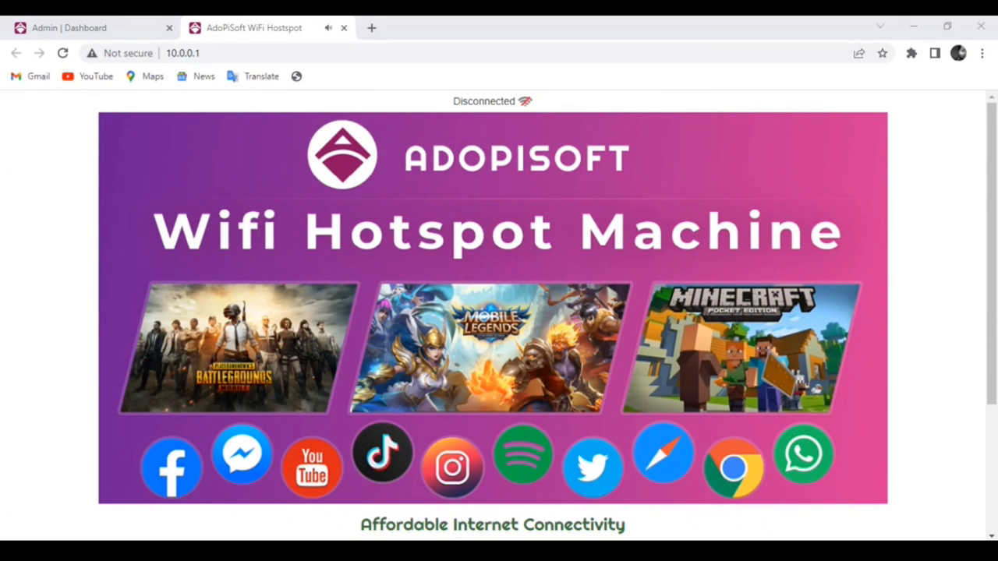
left_click(808, 549)
left_click(808, 528)
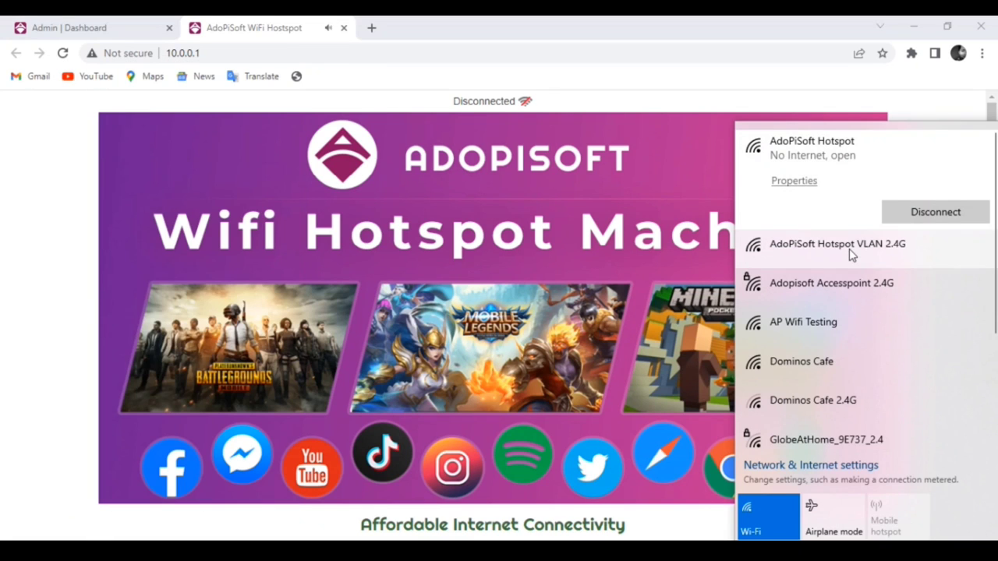
left_click(862, 256)
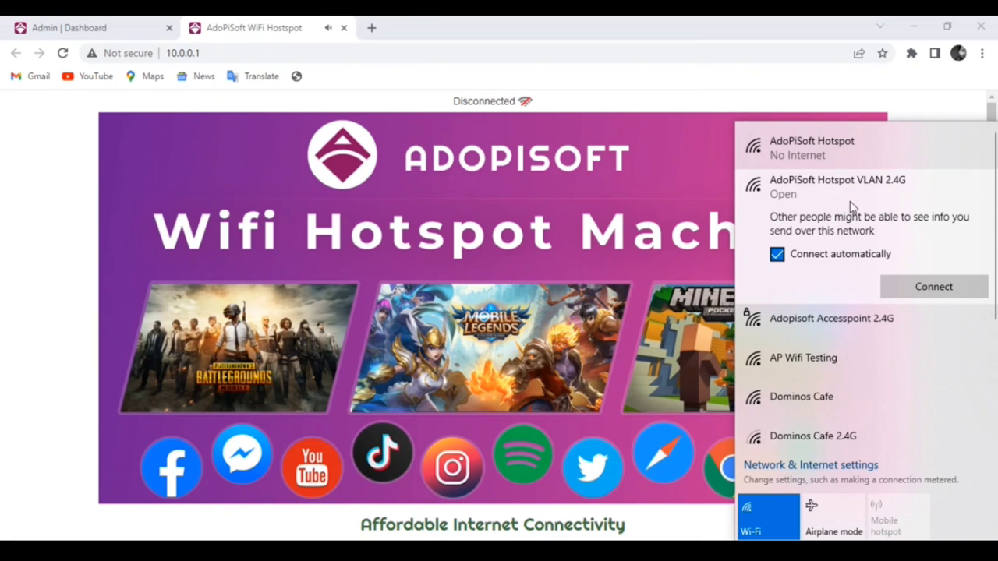
left_click(878, 145)
left_click(417, 87)
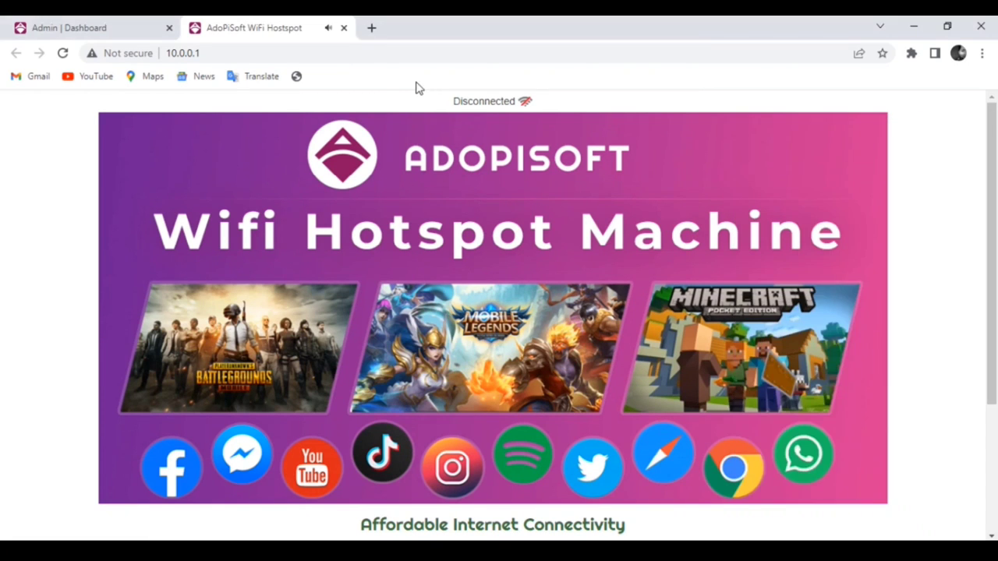
left_click(241, 55)
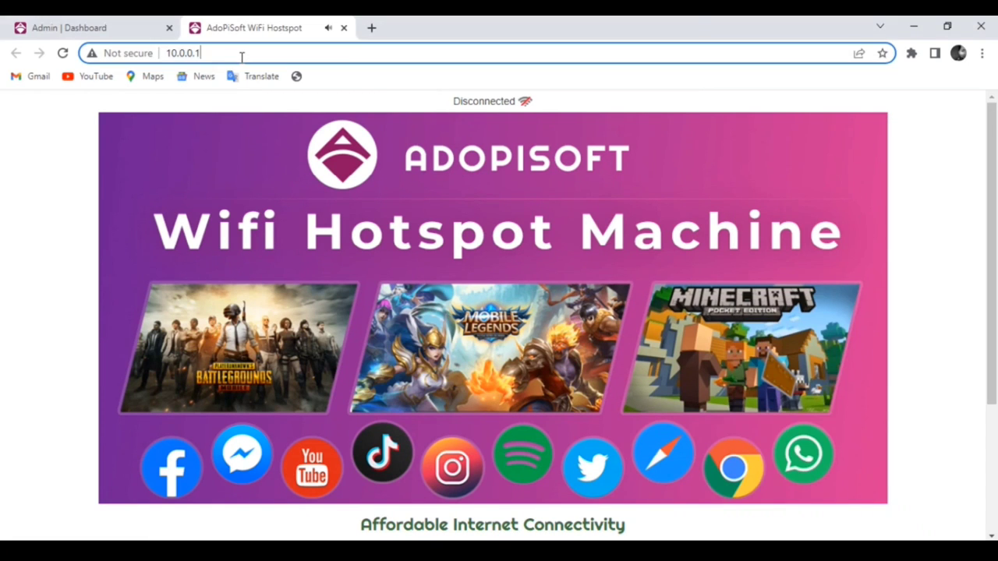
- Go to Network > 802.1q (VLAN) in the admin dashboard and focus the Interface Alias field
left_click(233, 53)
left_click(117, 30)
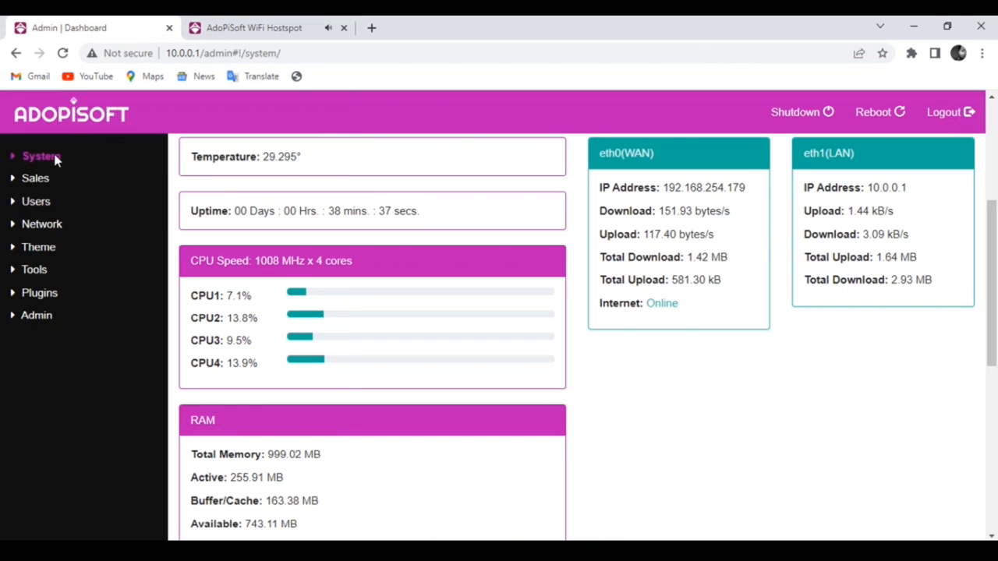
left_click(47, 224)
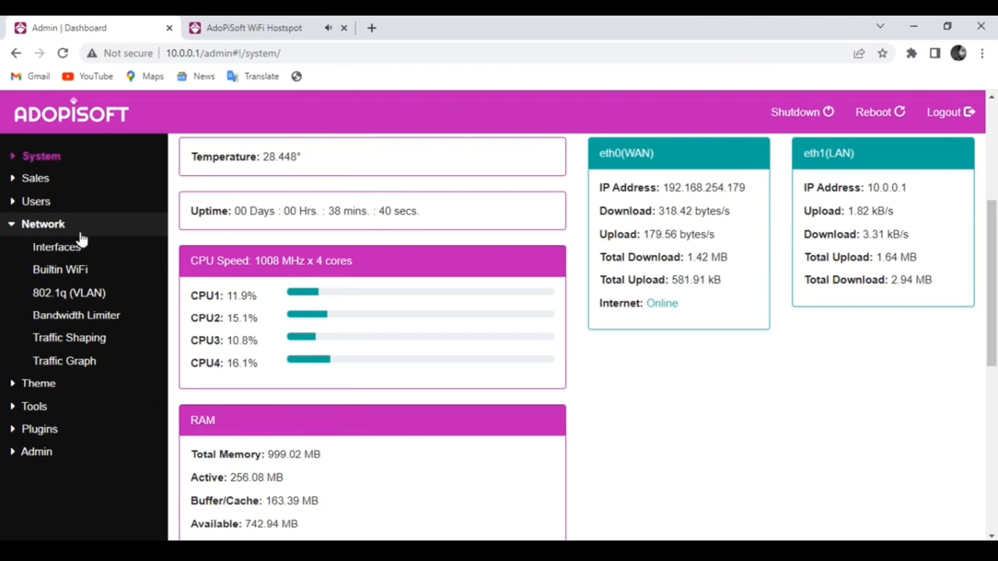
left_click(98, 303)
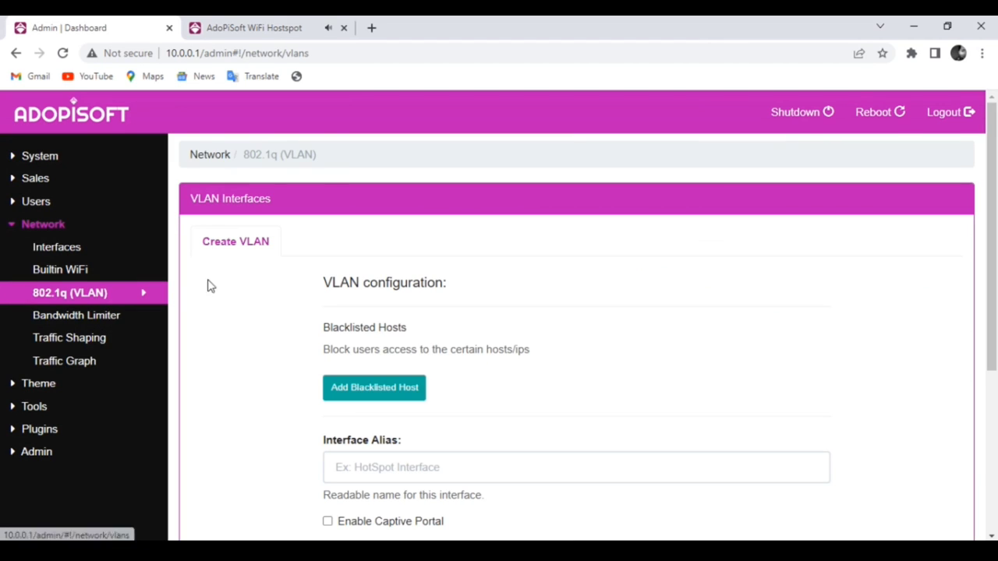
scroll(517, 367, "down", 1)
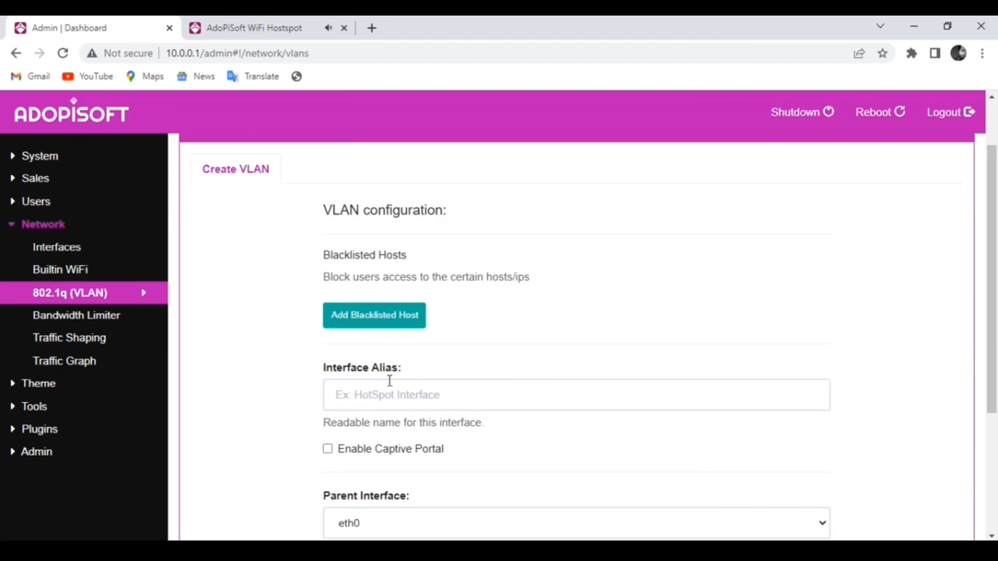
scroll(428, 379, "down", 1)
scroll(456, 345, "down", 1)
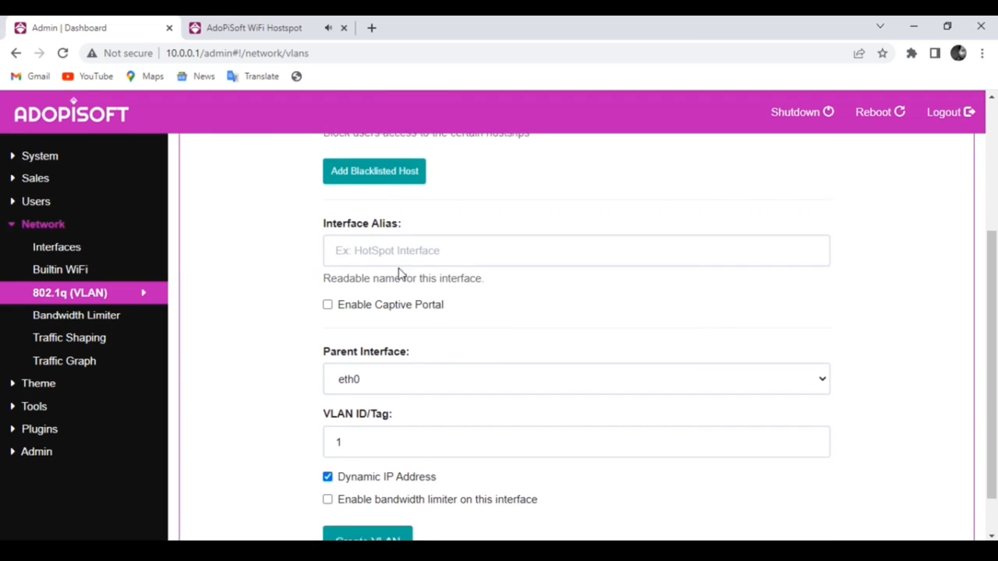
scroll(447, 280, "up", 1)
scroll(492, 289, "down", 2)
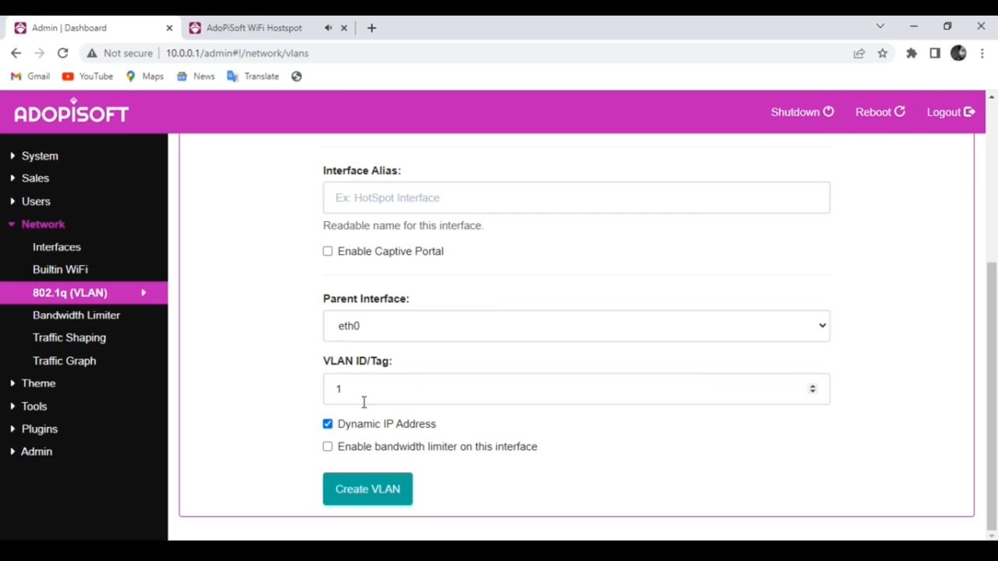
scroll(468, 354, "up", 1)
left_click(367, 273)
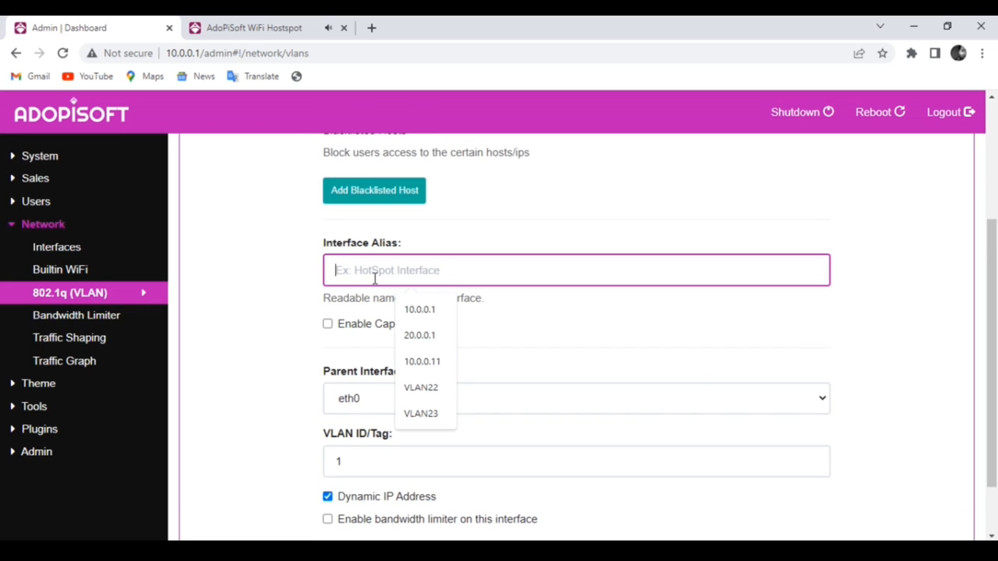
- Enter alias VLANTest22, enable the captive portal, and set maximum hops to 1
type("VLA")
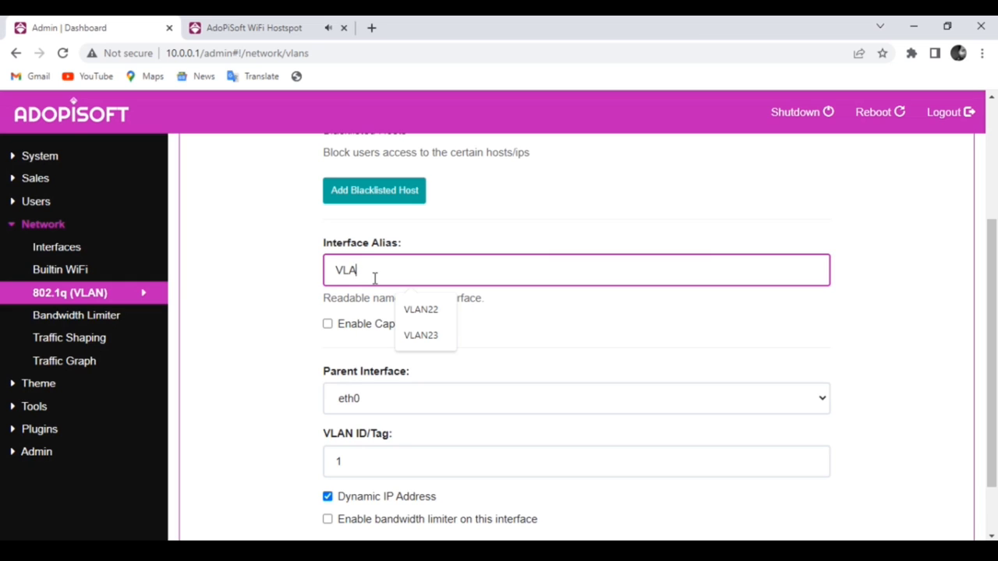
type("NTe")
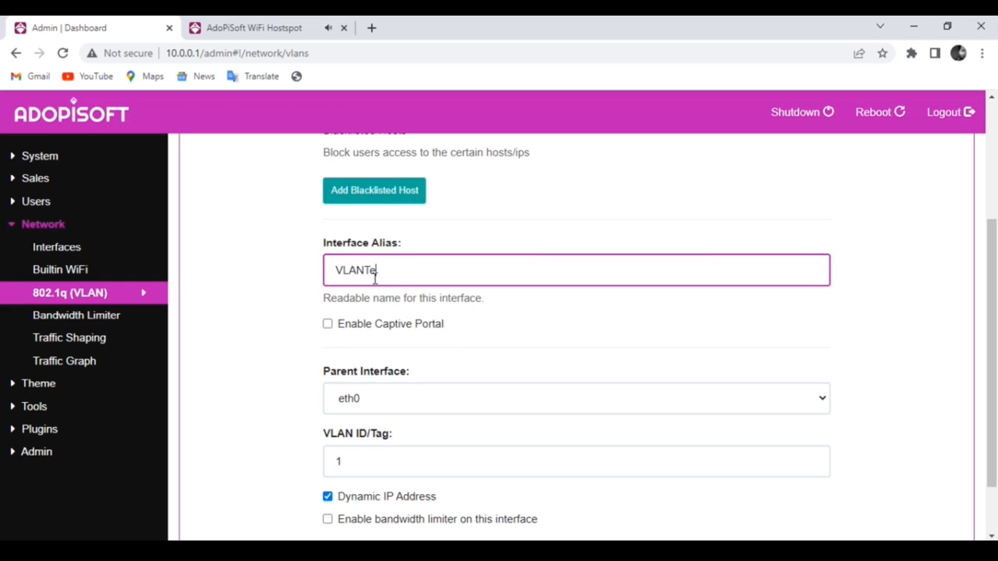
type("st22")
left_click(327, 331)
scroll(503, 367, "down", 2)
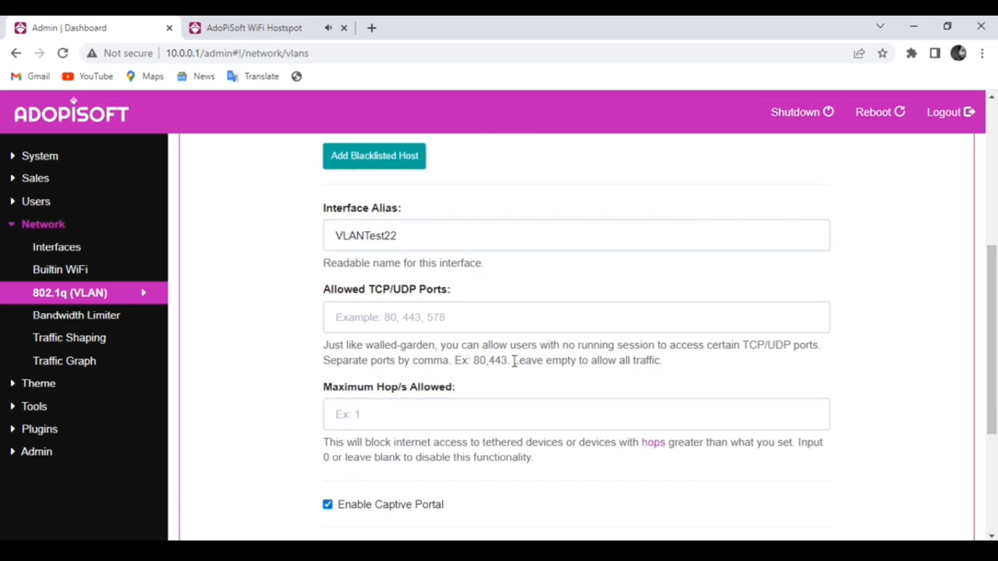
scroll(497, 304, "down", 1)
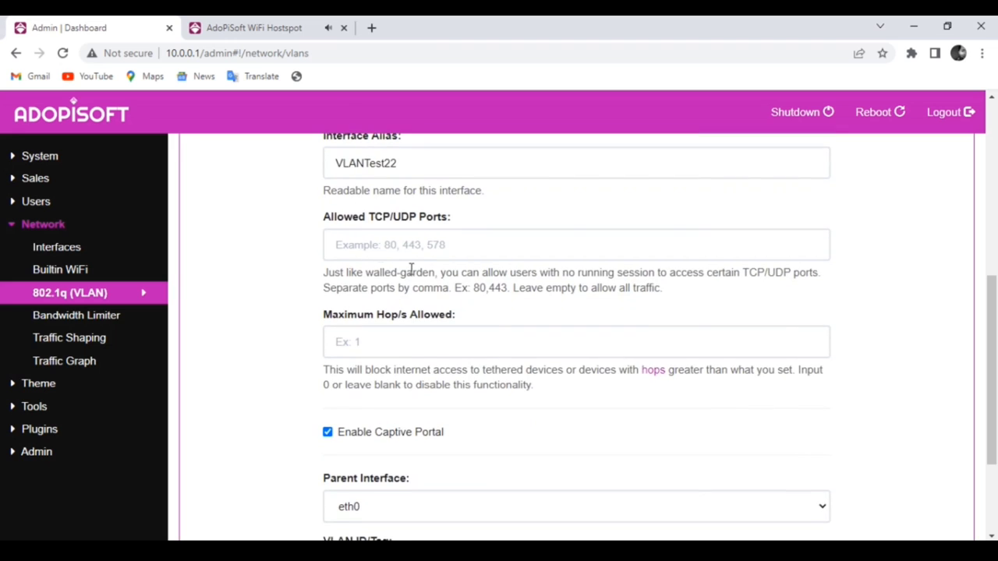
left_click(396, 343)
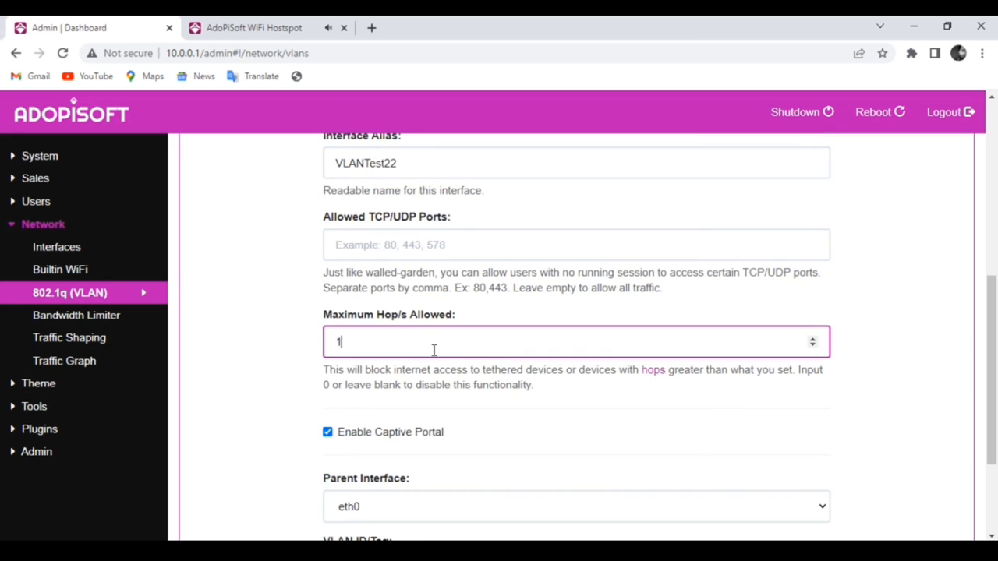
- Change the VLAN ID/Tag from 1 to 22 and turn off Dynamic IP Address
scroll(441, 359, "up", 1)
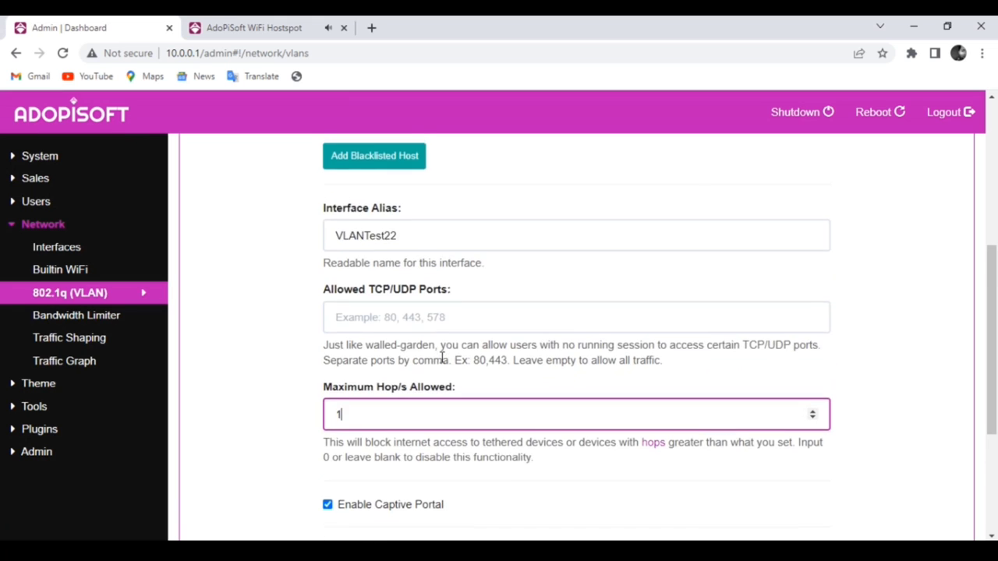
scroll(442, 356, "down", 3)
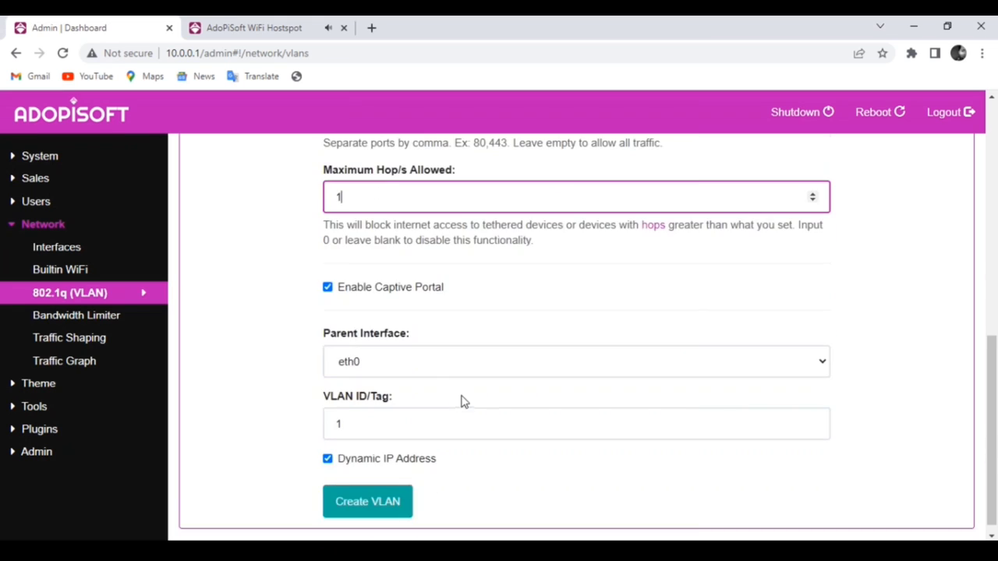
left_click(374, 421)
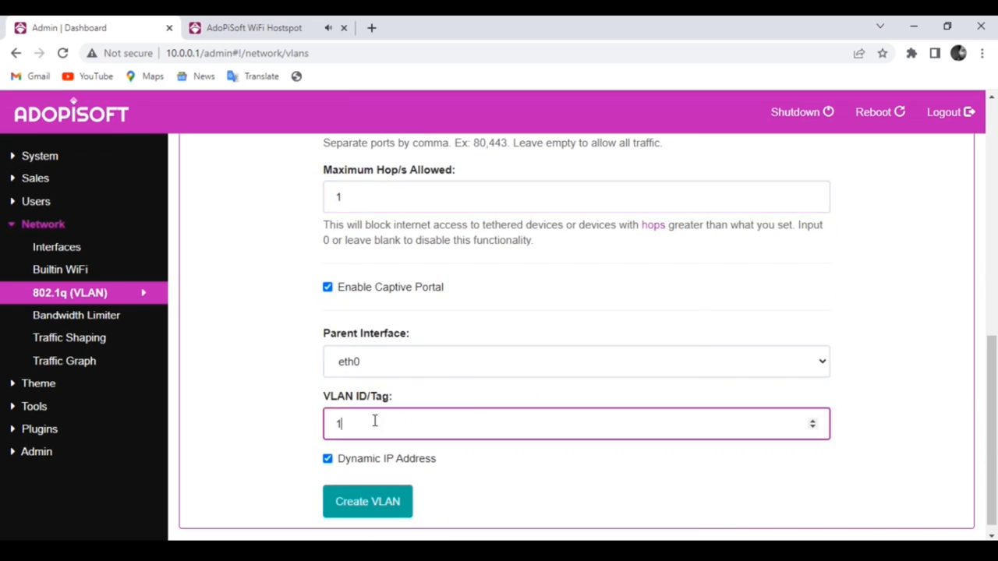
key("BackSpace")
type("22")
scroll(368, 427, "down", 1)
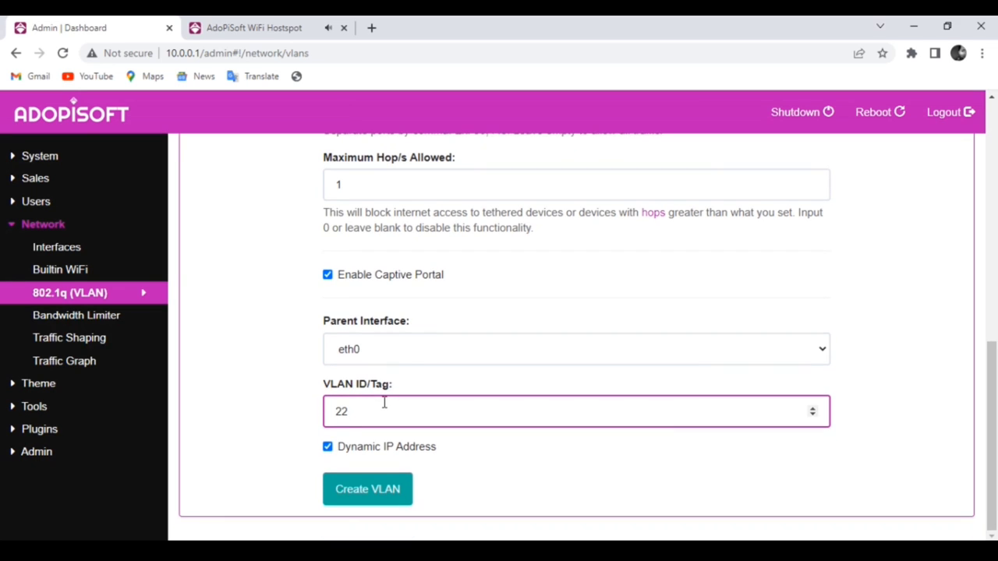
left_click(328, 446)
scroll(441, 454, "down", 3)
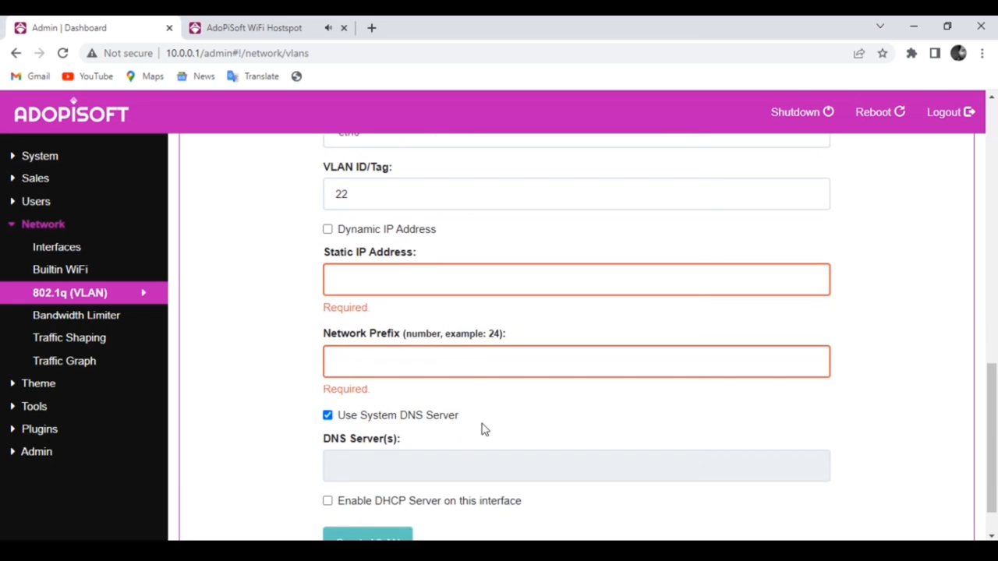
- Assign static IP 20.0.0.1 with network prefix 20 and enable the interface's DHCP server
left_click(356, 283)
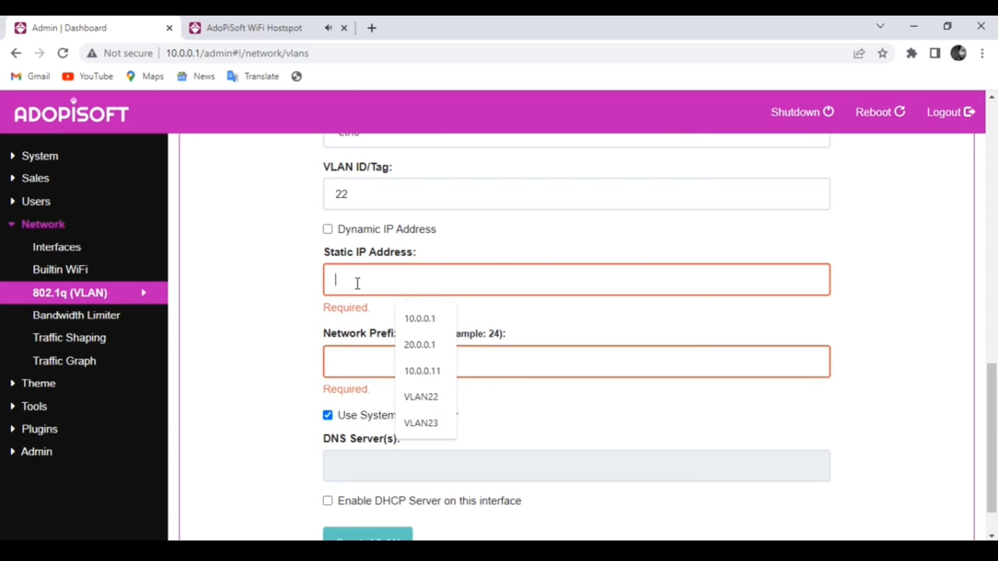
type("20")
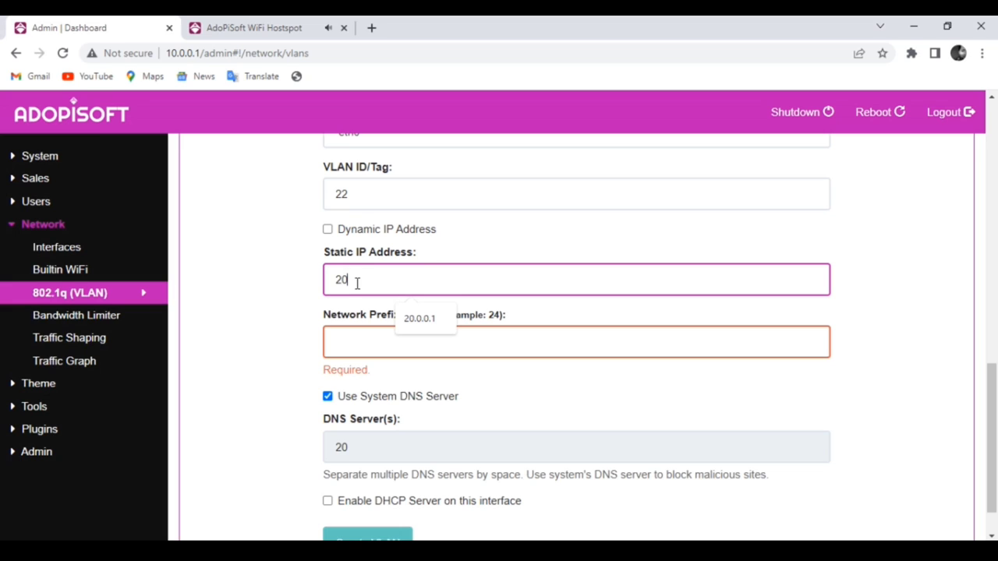
type(".0.0.1")
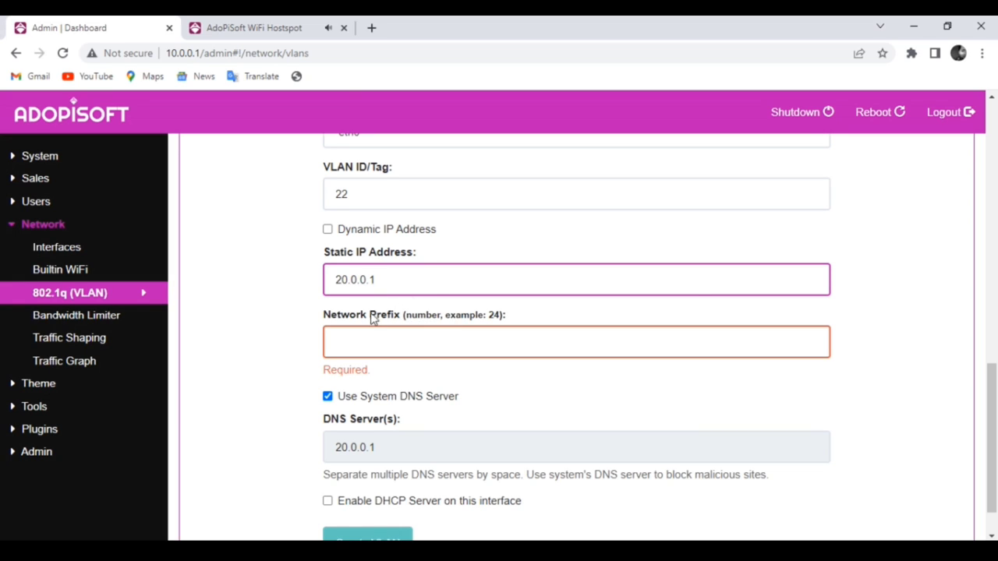
left_click(355, 344)
type("20")
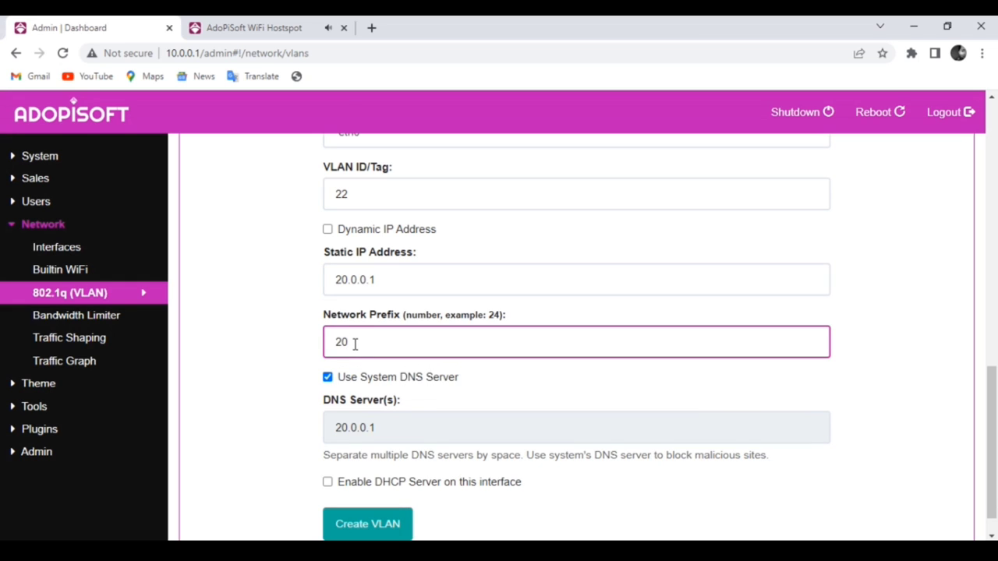
scroll(394, 425, "down", 1)
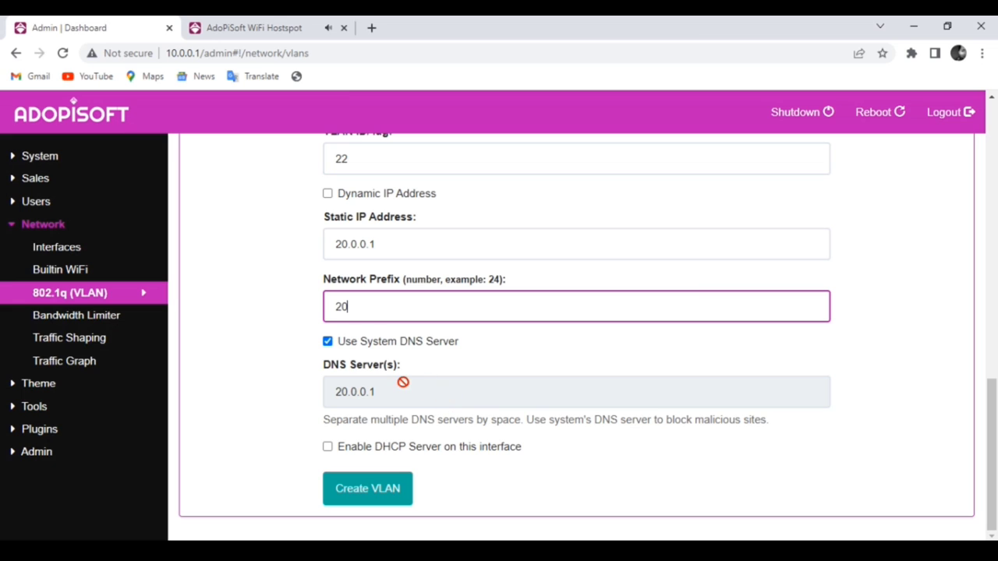
left_click(327, 447)
scroll(433, 434, "down", 2)
- Set the DHCP pool start to 20.0.0.10 and end to 20.0.15.254
left_click(372, 353)
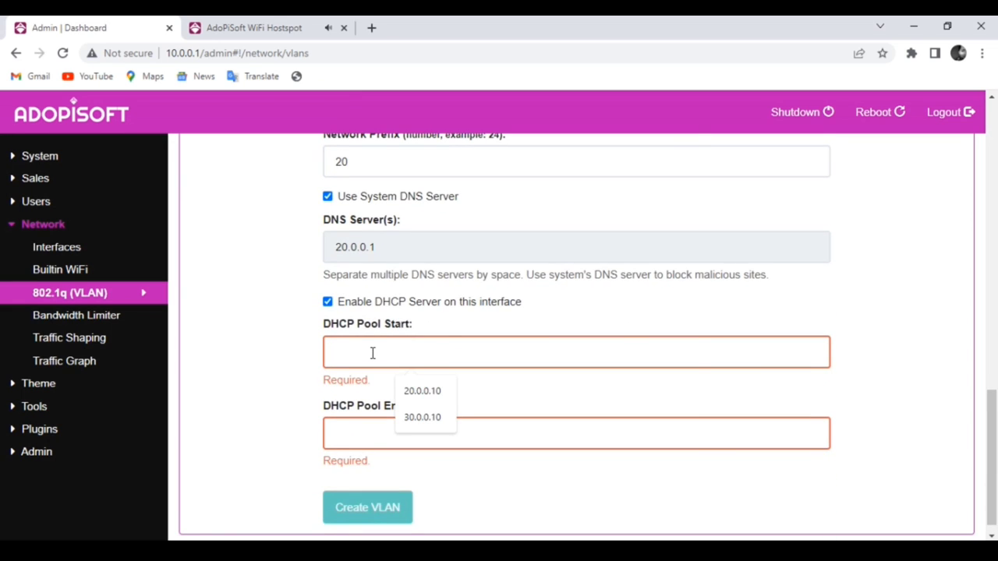
type("20.0")
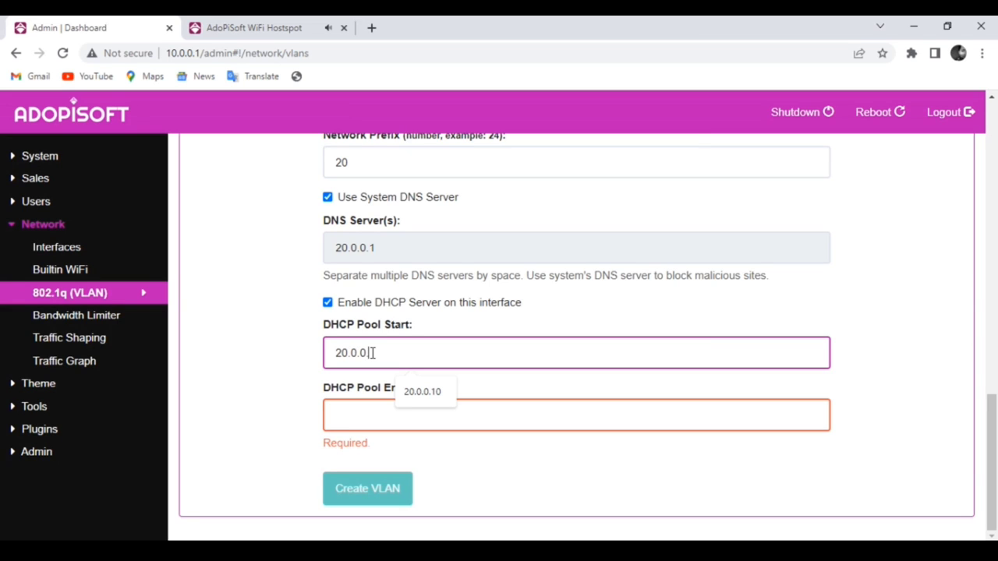
type(".0.10")
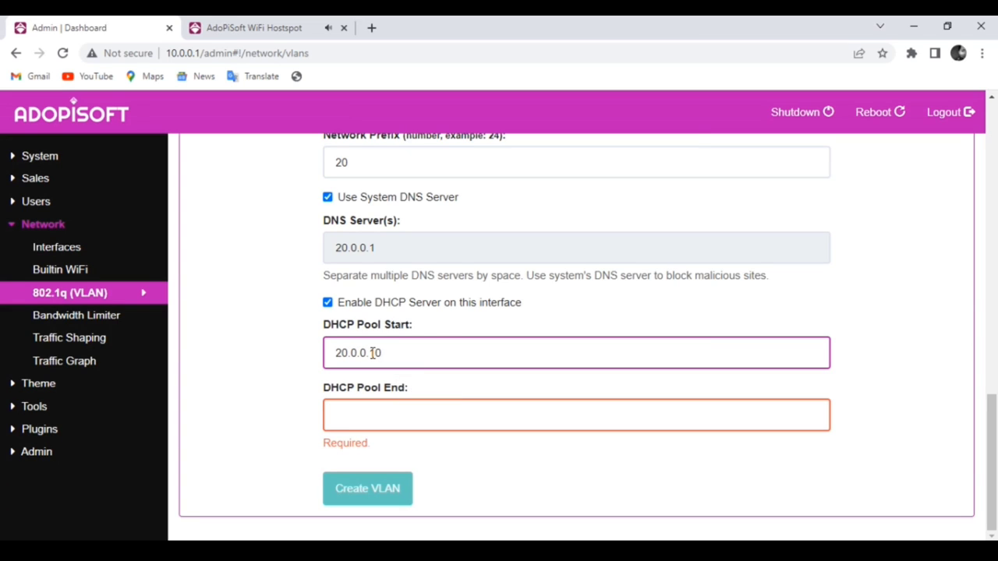
left_click(361, 414)
type("20.0.")
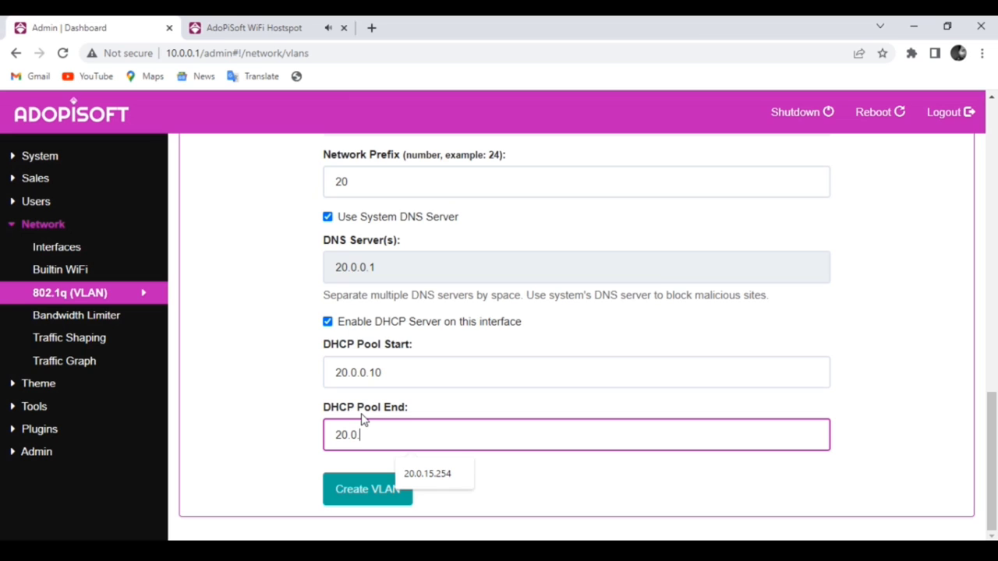
type("15.254")
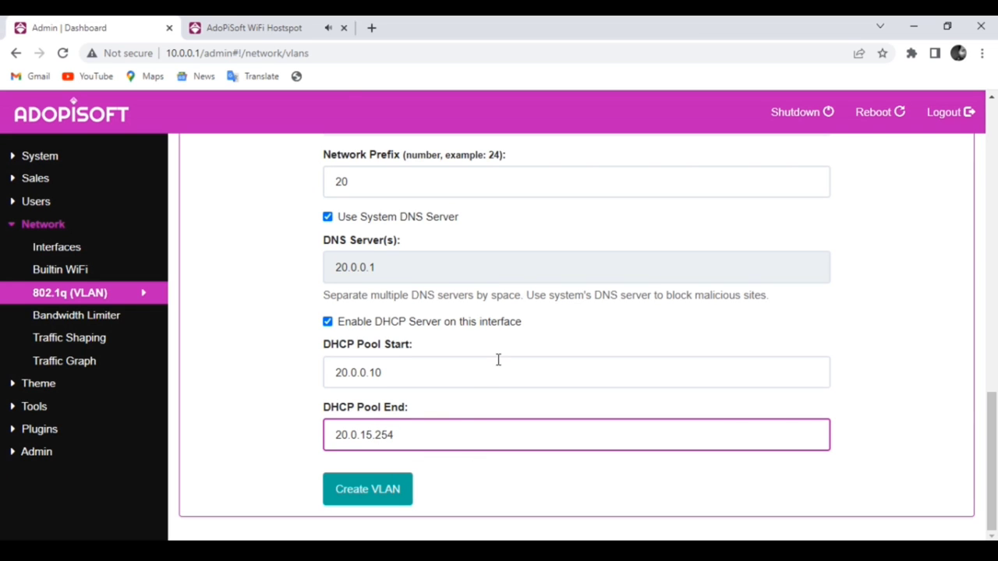
- Review the form and create the VLANTest22 VLAN interface
scroll(498, 359, "up", 7)
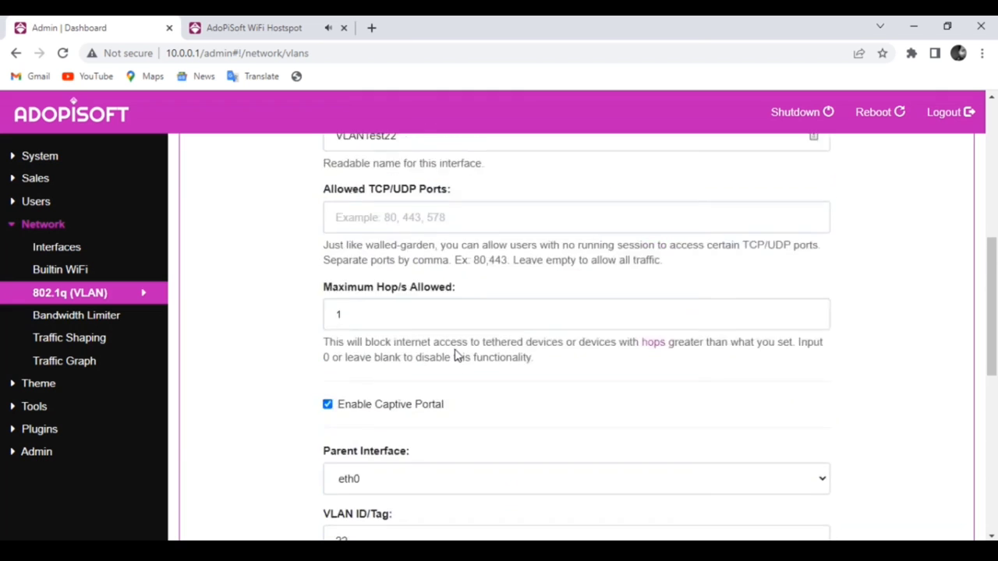
scroll(456, 355, "up", 4)
scroll(448, 354, "up", 1)
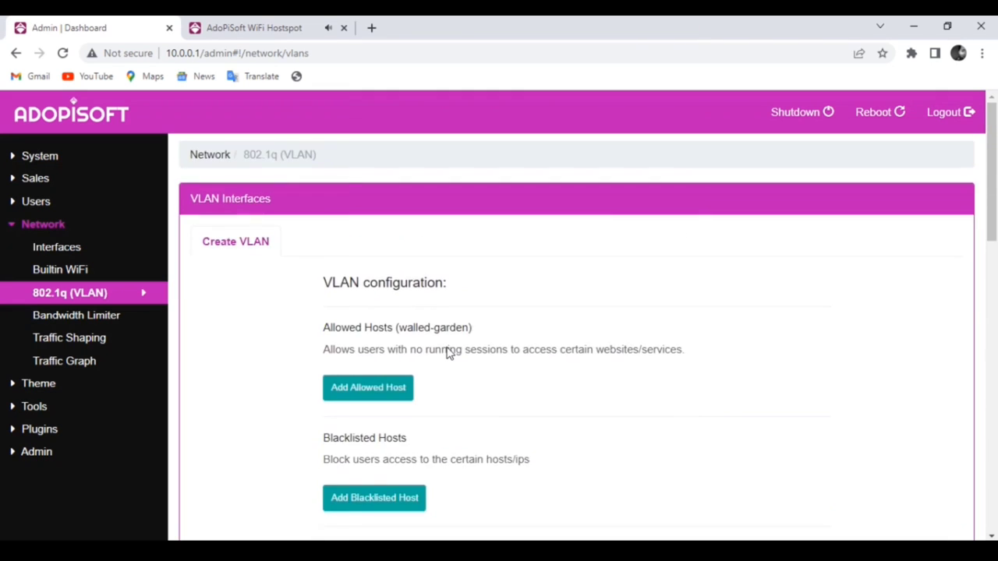
scroll(449, 353, "down", 10)
scroll(449, 353, "down", 4)
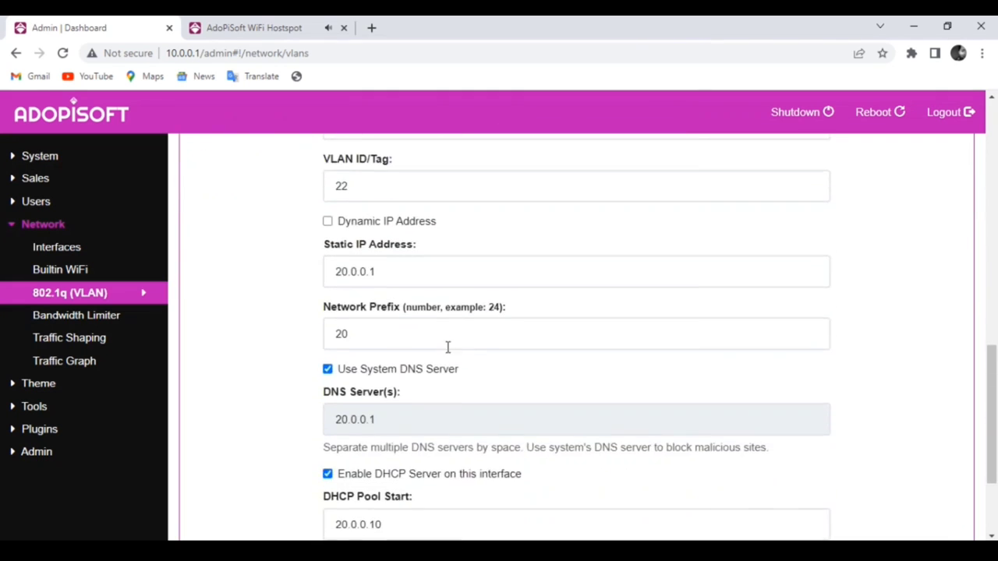
scroll(463, 429, "down", 1)
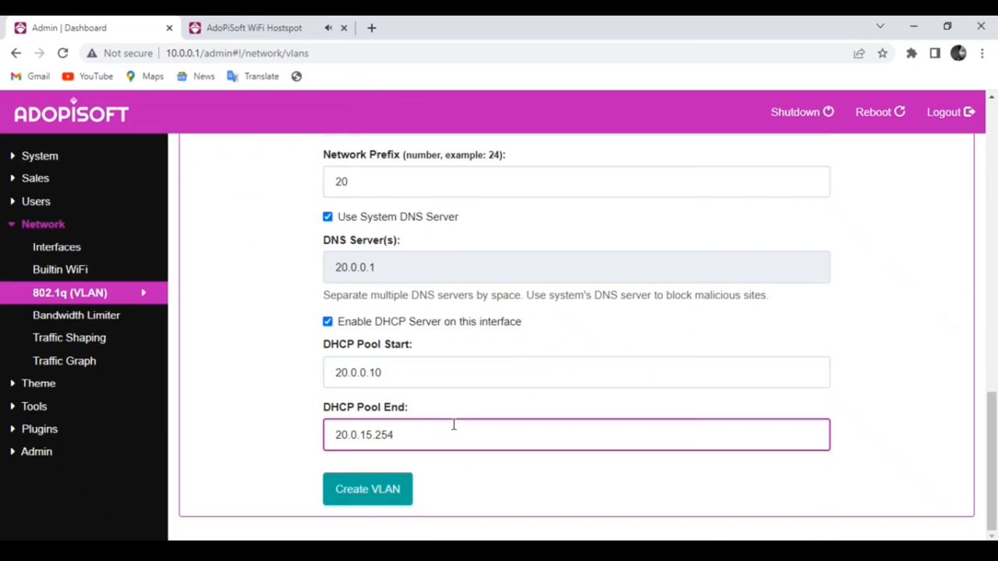
left_click(381, 499)
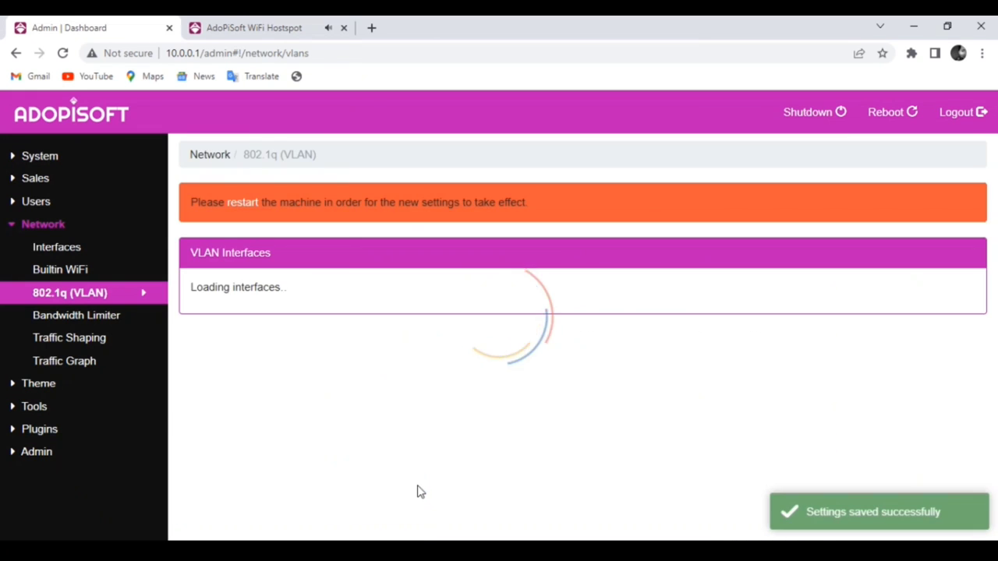
scroll(348, 378, "down", 3)
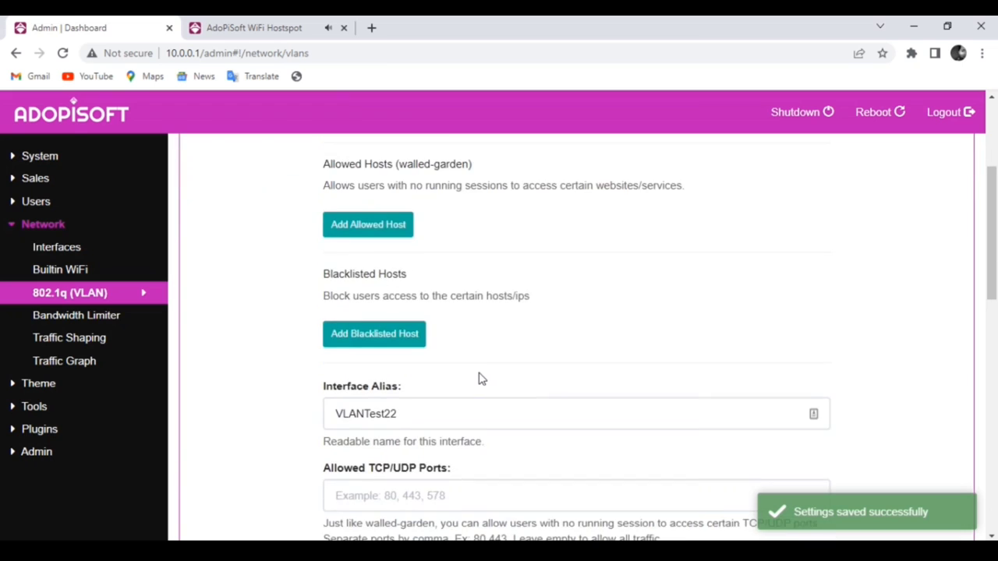
scroll(479, 379, "up", 2)
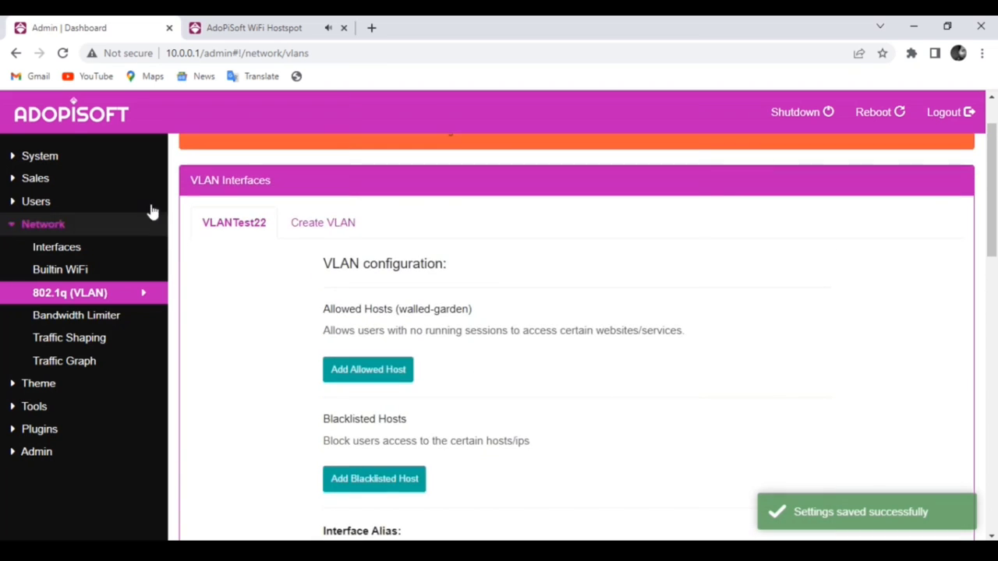
left_click(56, 248)
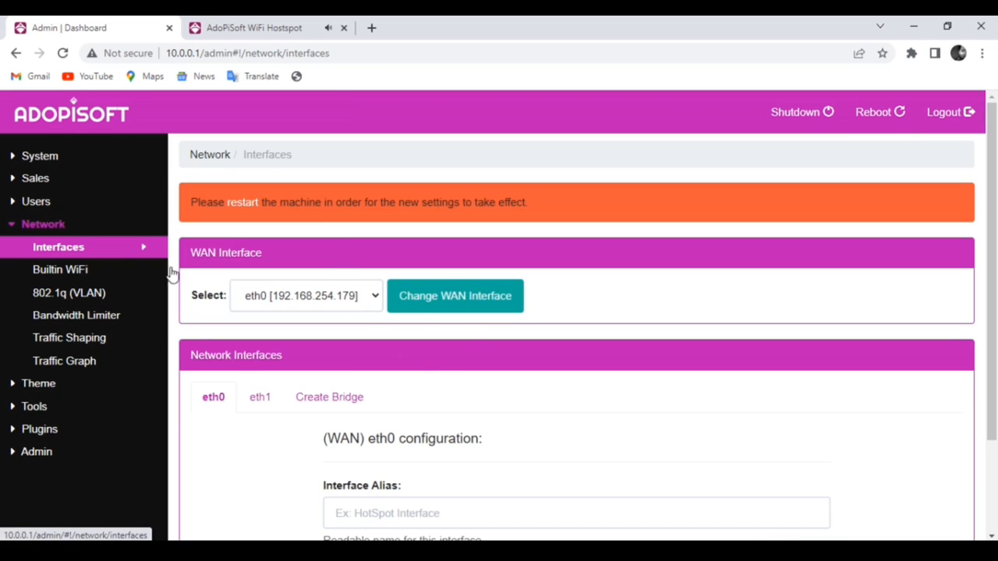
- Review eth1's addressing settings, then request a machine restart from the orange notice
scroll(534, 390, "down", 2)
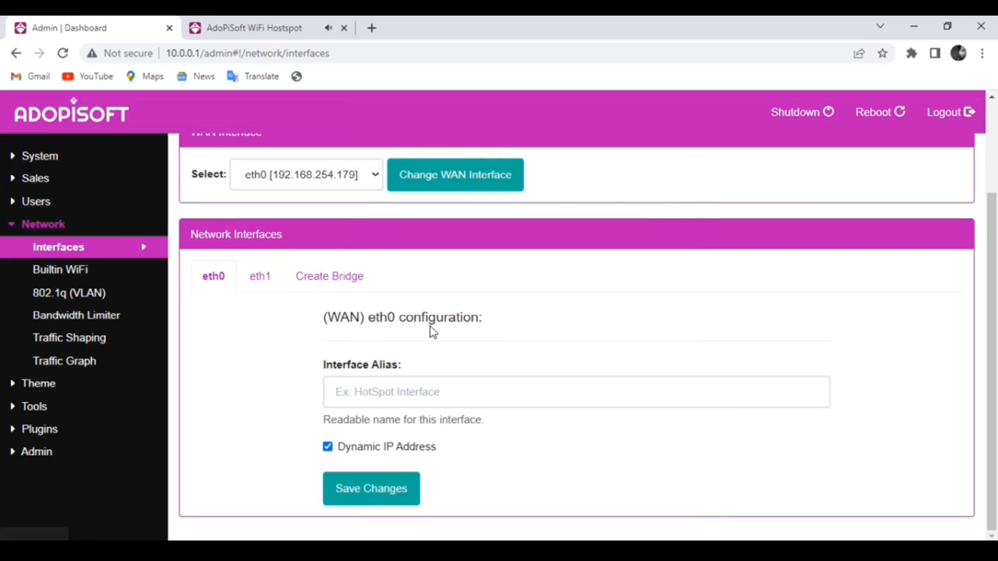
left_click(259, 280)
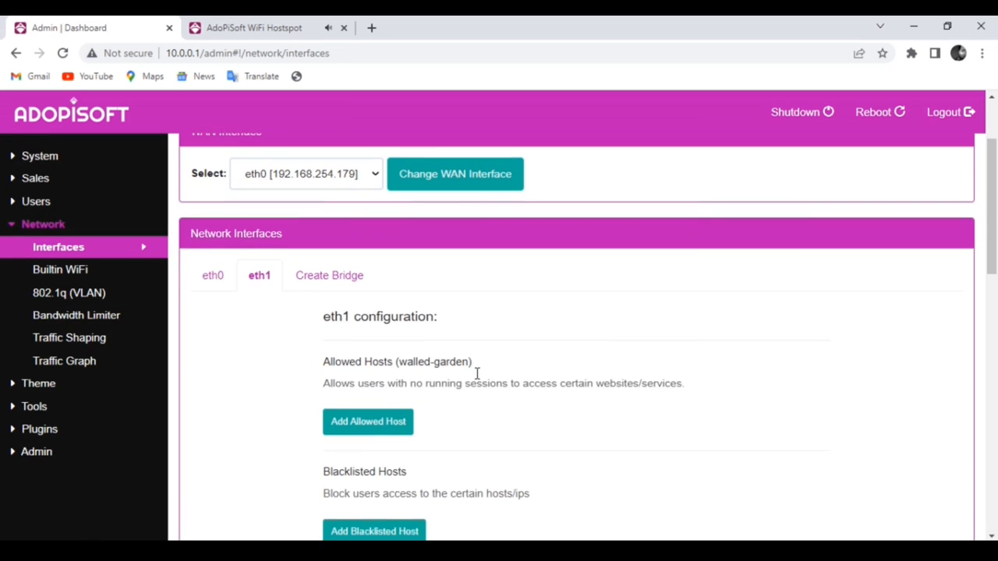
scroll(475, 378, "down", 8)
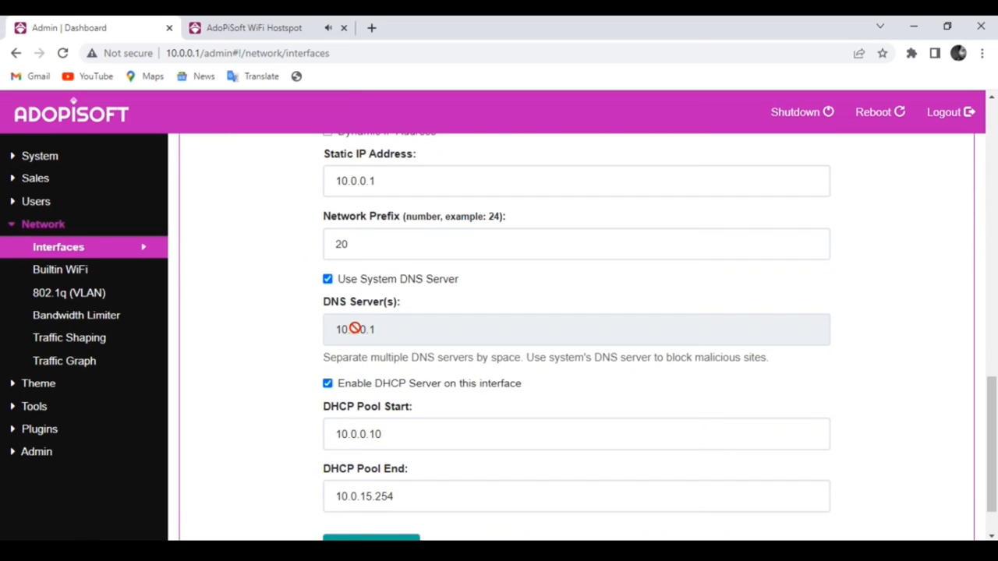
scroll(403, 394, "down", 1)
scroll(354, 371, "up", 3)
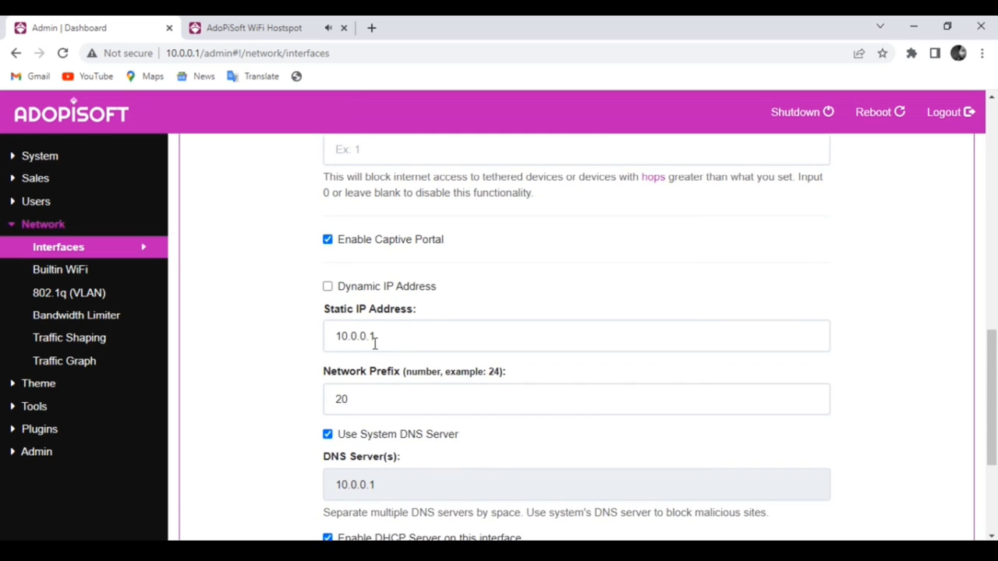
scroll(374, 343, "up", 2)
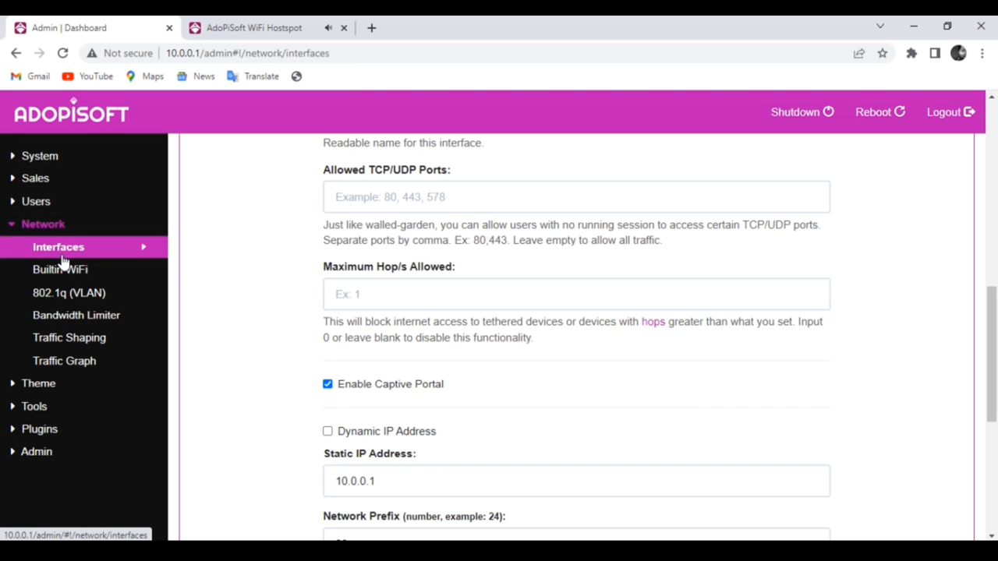
scroll(383, 323, "up", 10)
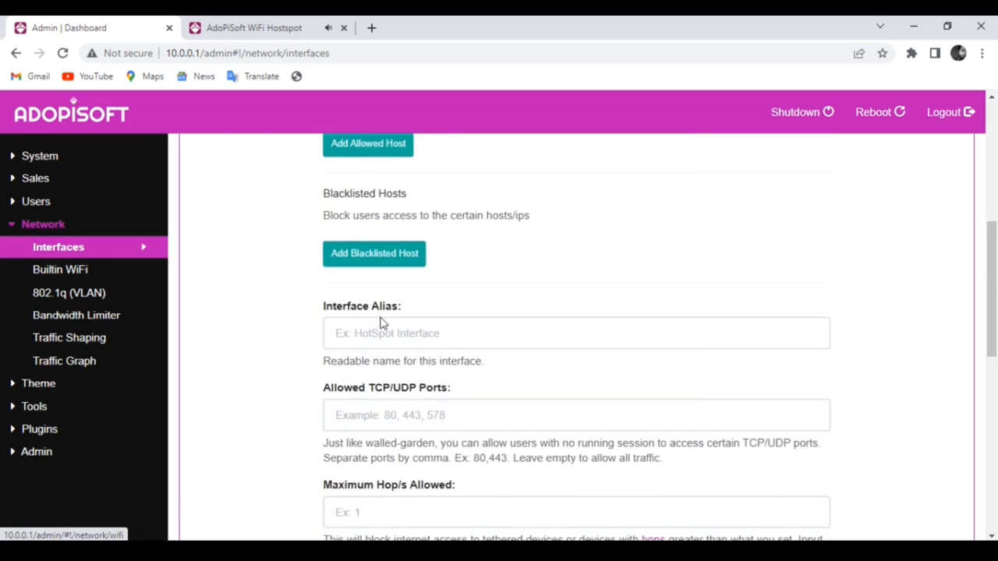
left_click(242, 203)
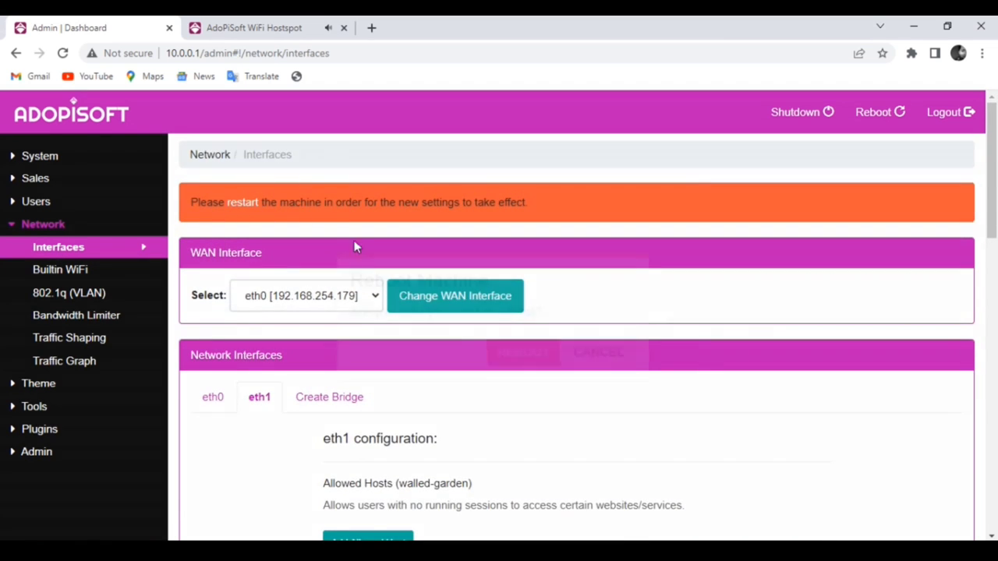
- Confirm the reboot, reload the hotspot portal once it's back up, and return to the admin tab
left_click(504, 350)
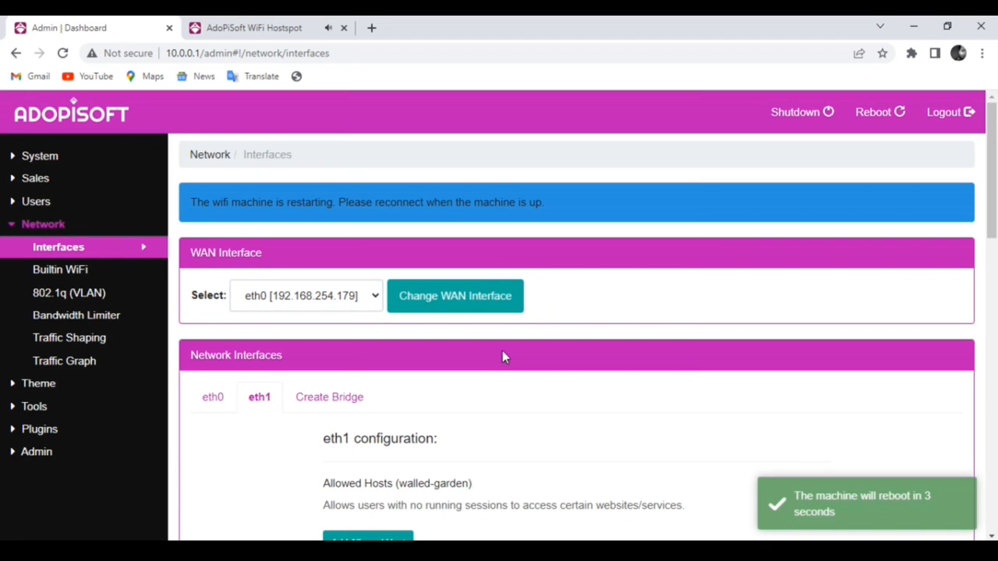
left_click(254, 27)
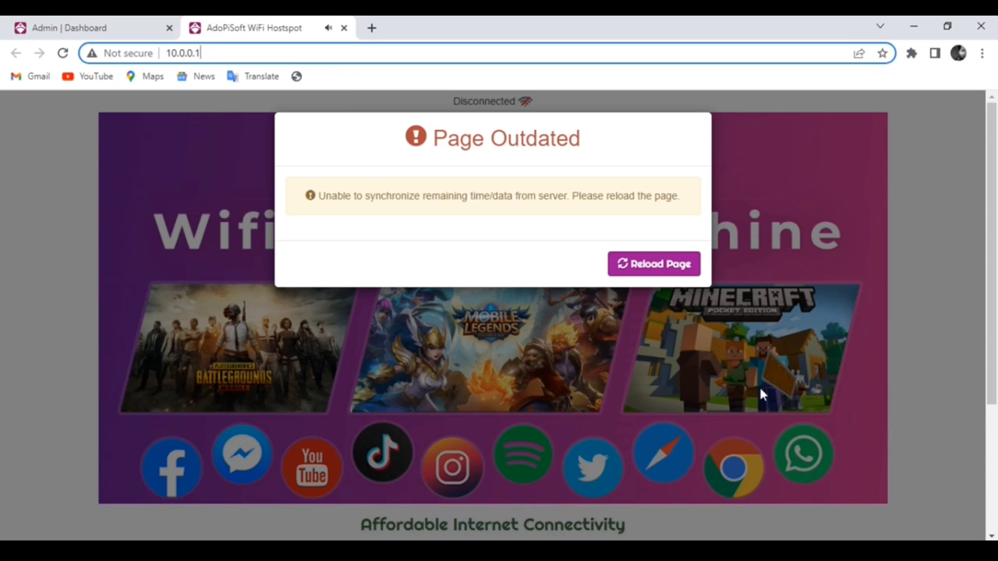
left_click(613, 273)
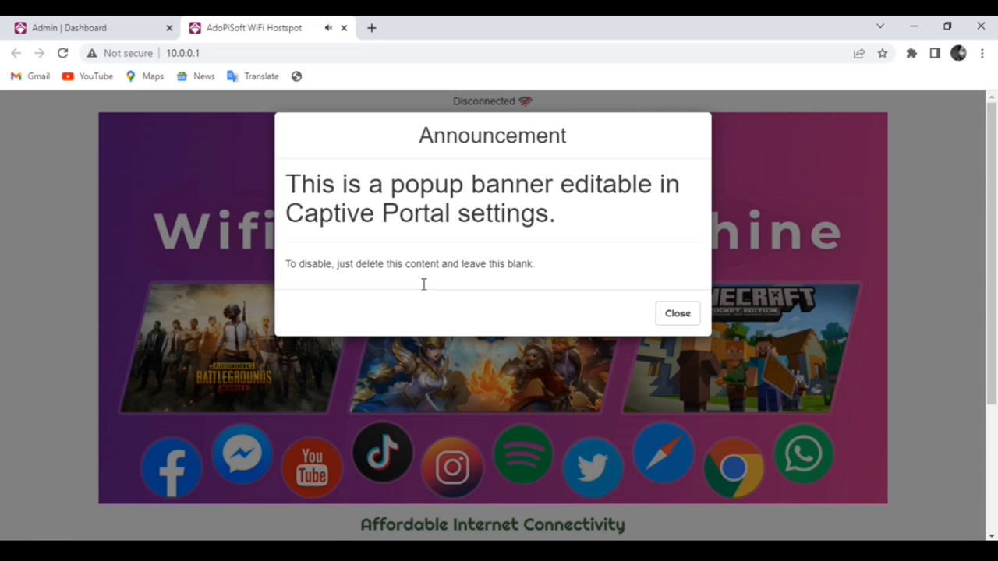
left_click(675, 314)
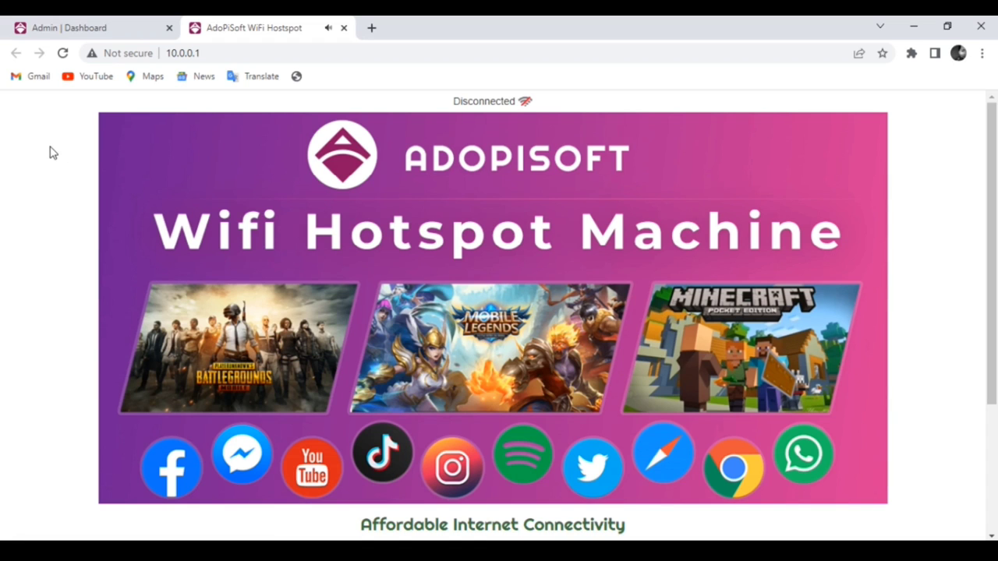
left_click(87, 28)
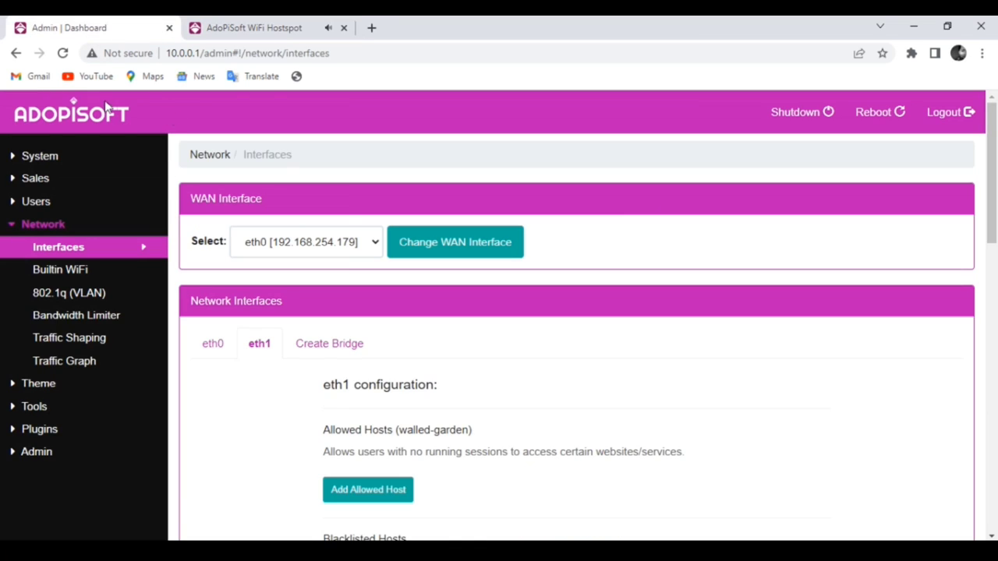
- Reload the admin page and verify VLANTest22 kept parent eth0, tag 22 and IP 20.0.0.1
left_click(324, 55)
key("Return")
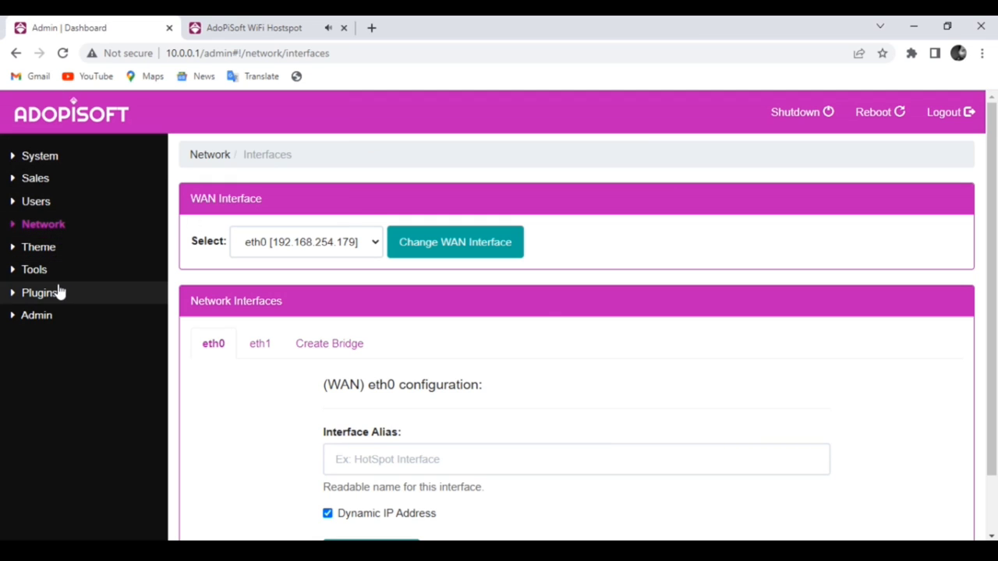
left_click(75, 227)
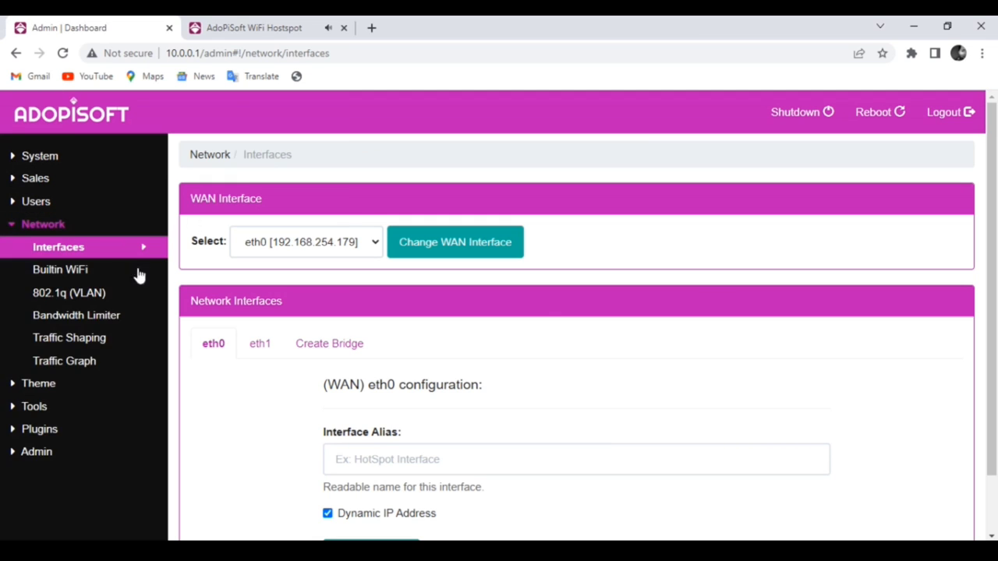
left_click(94, 298)
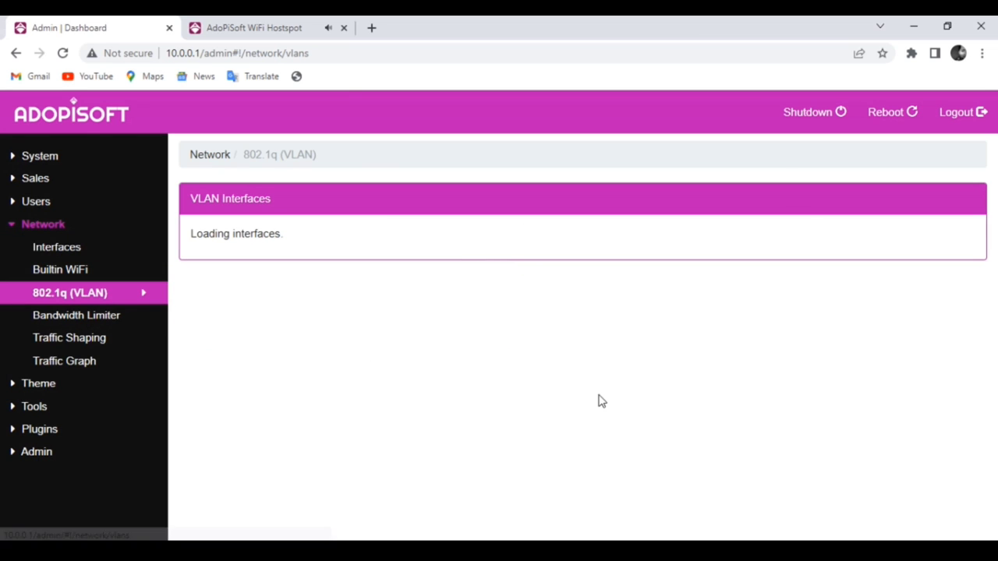
scroll(496, 336, "down", 1)
scroll(496, 337, "down", 6)
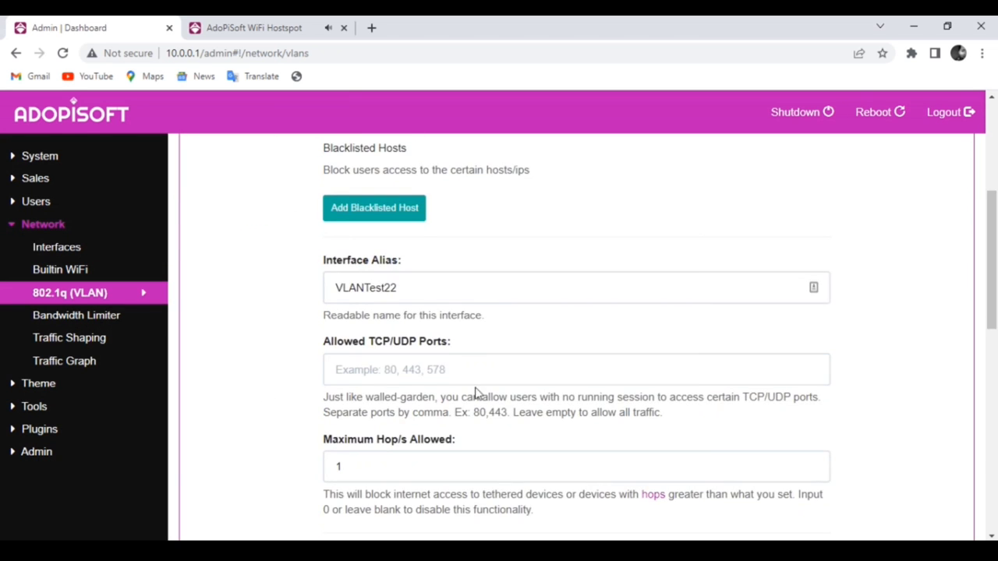
scroll(497, 381, "down", 2)
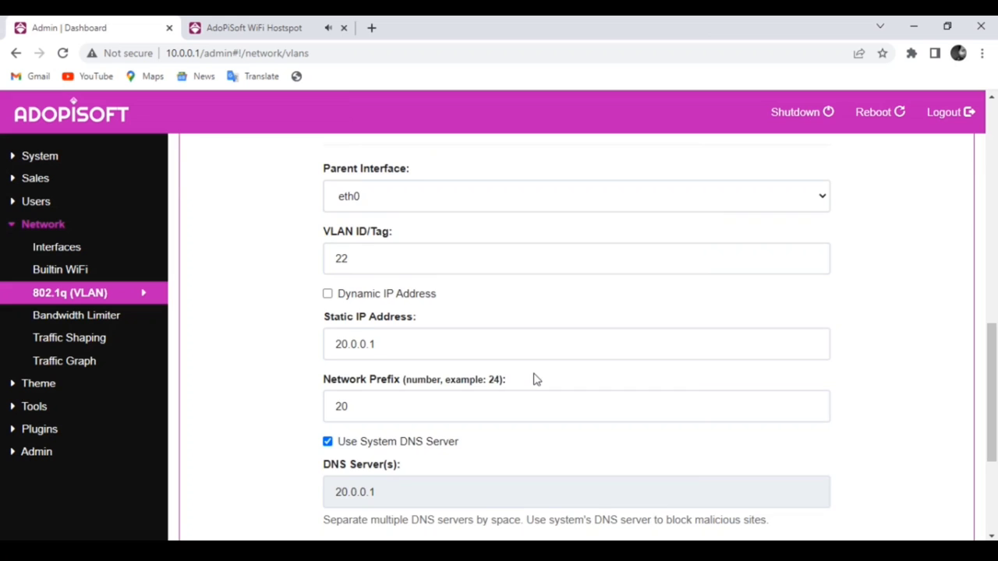
scroll(535, 379, "up", 10)
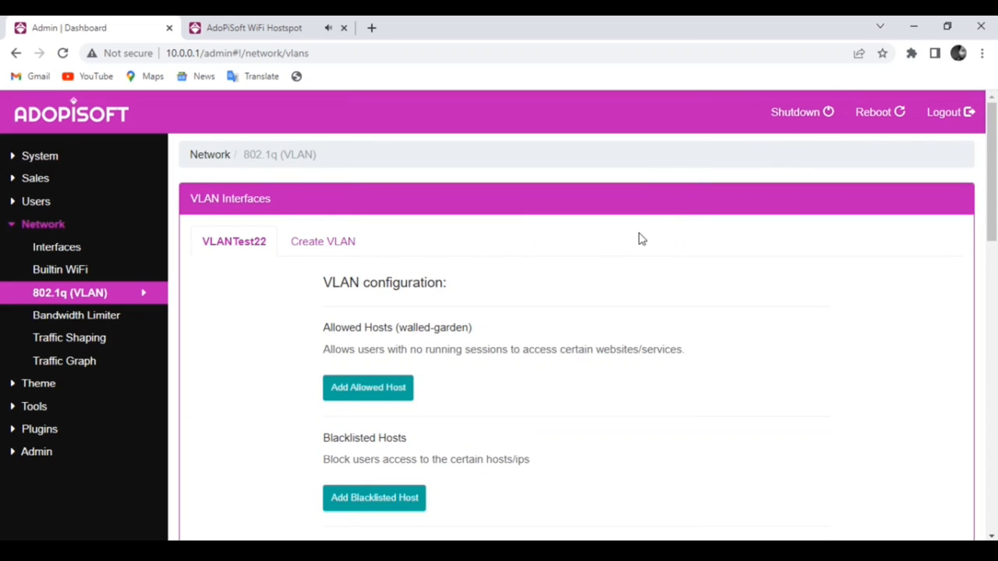
- Join the AdoPiSoft Hotspot VLAN 2.4G Wi-Fi network from the Windows tray
left_click(805, 540)
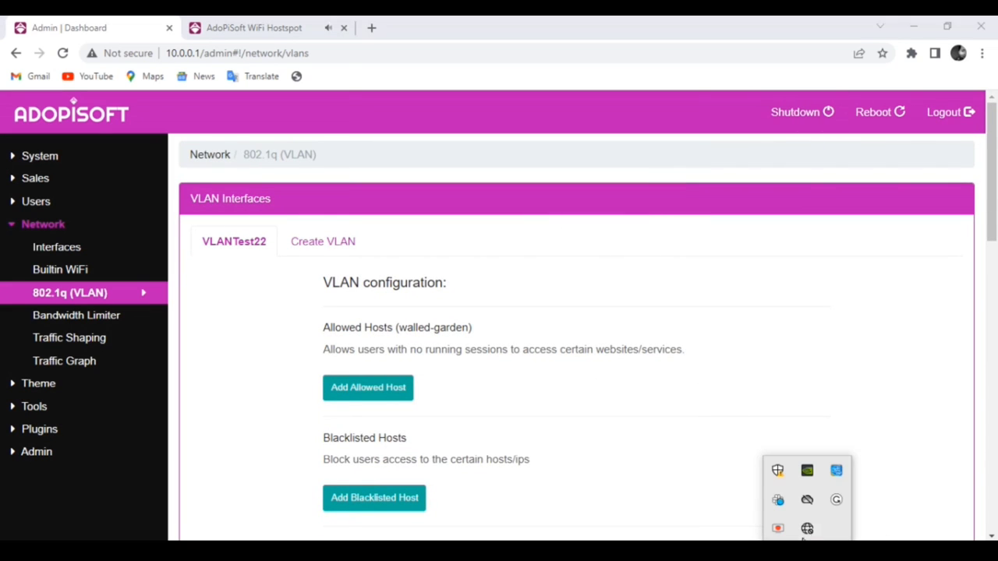
left_click(807, 530)
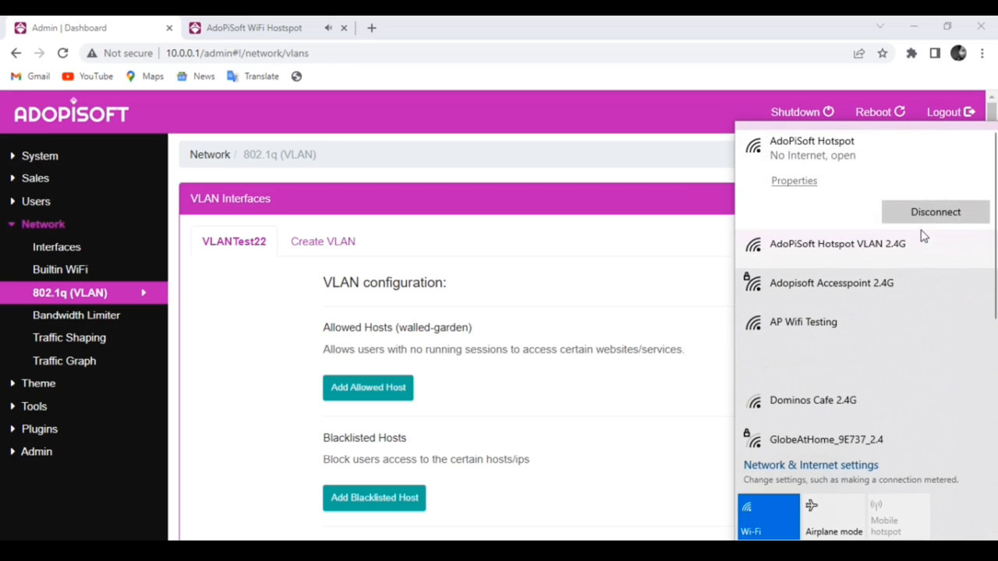
left_click(781, 247)
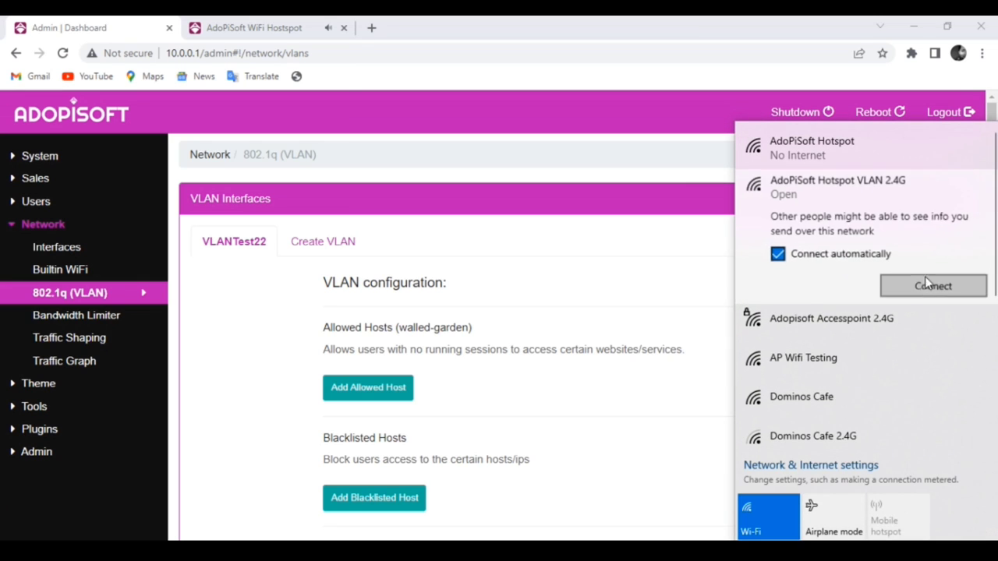
left_click(939, 288)
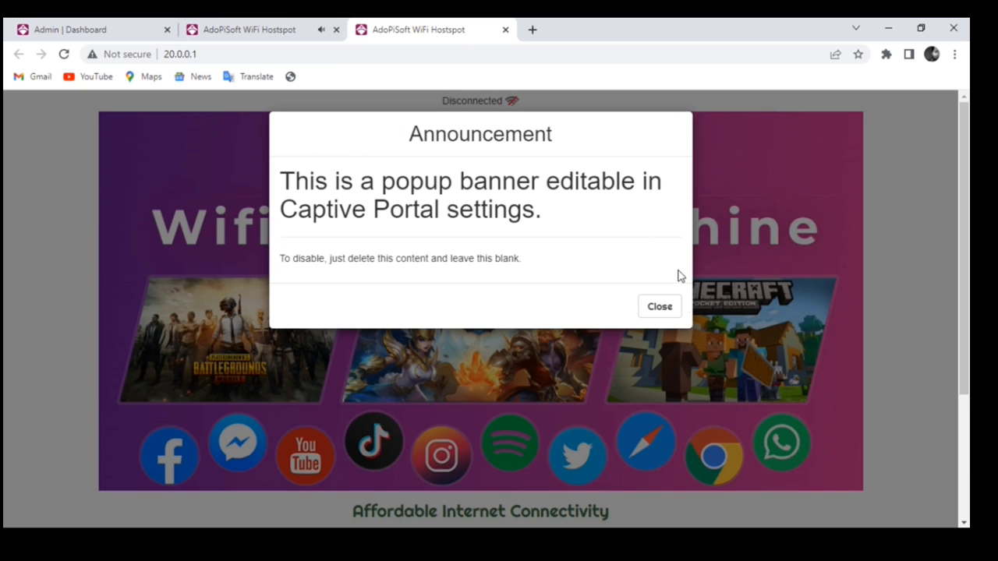
- Dismiss the announcement and compare the 20.0.0.1 and 10.0.0.1 portal tab addresses
left_click(669, 305)
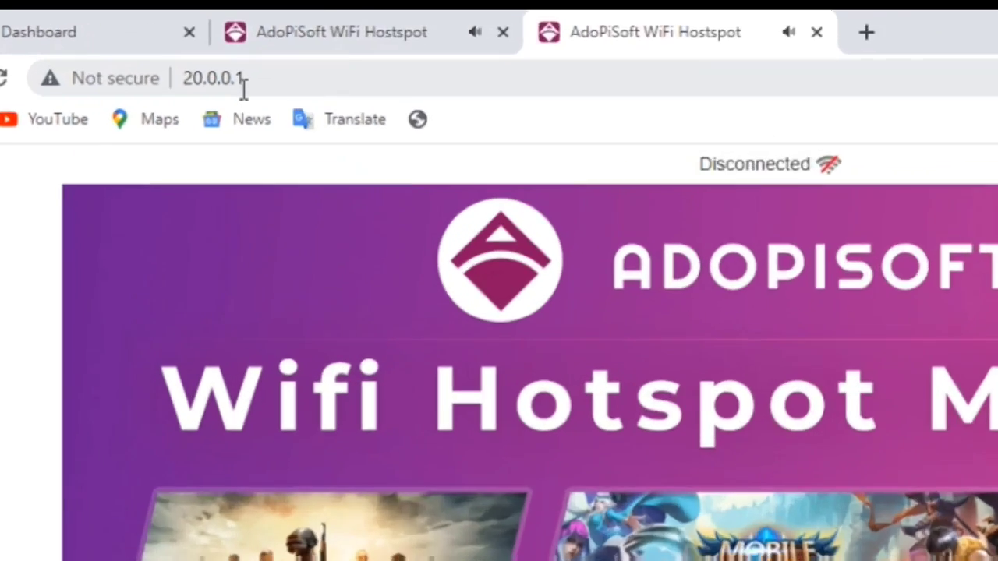
left_click(216, 55)
left_click(314, 58)
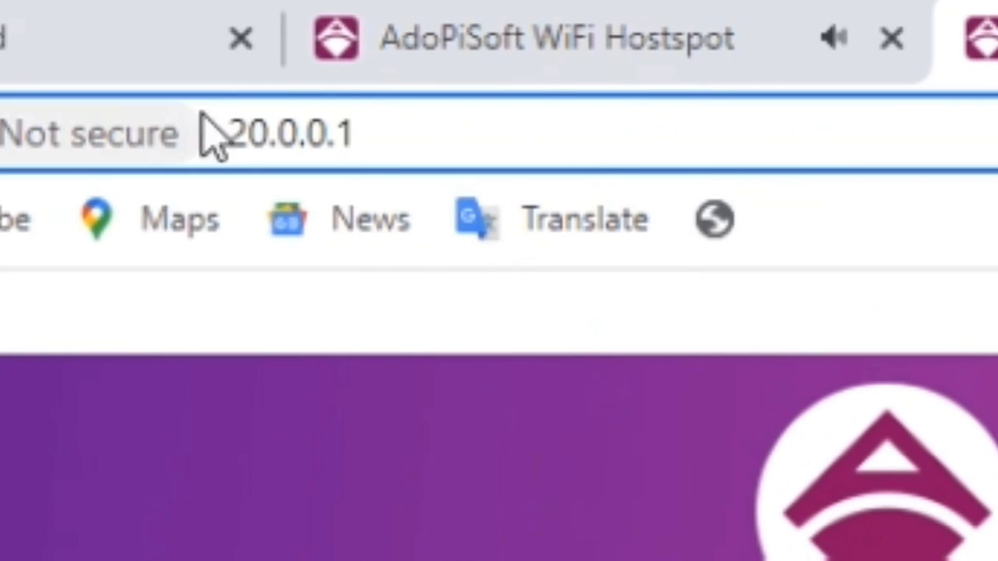
double_click(364, 133)
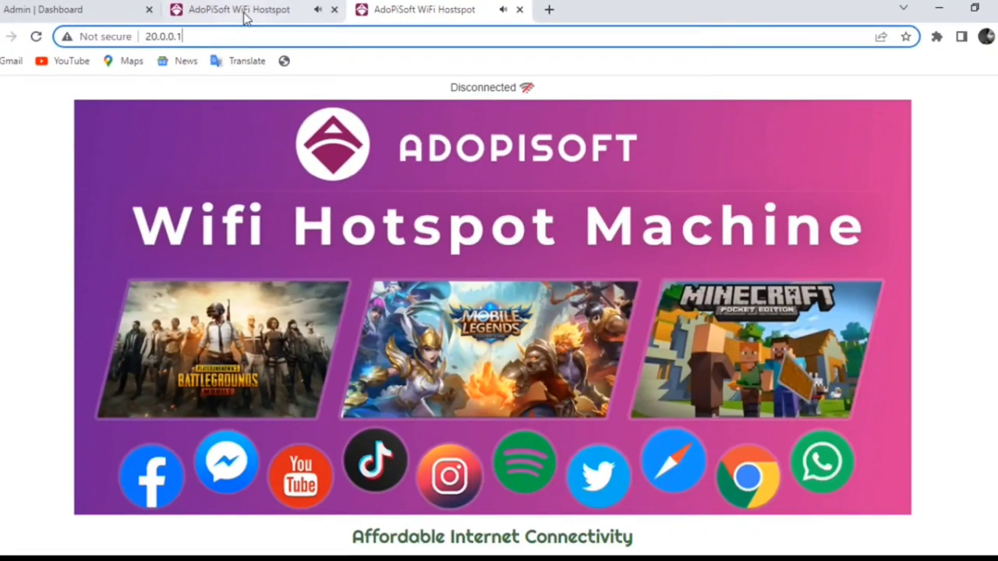
left_click(214, 12)
left_click(200, 36)
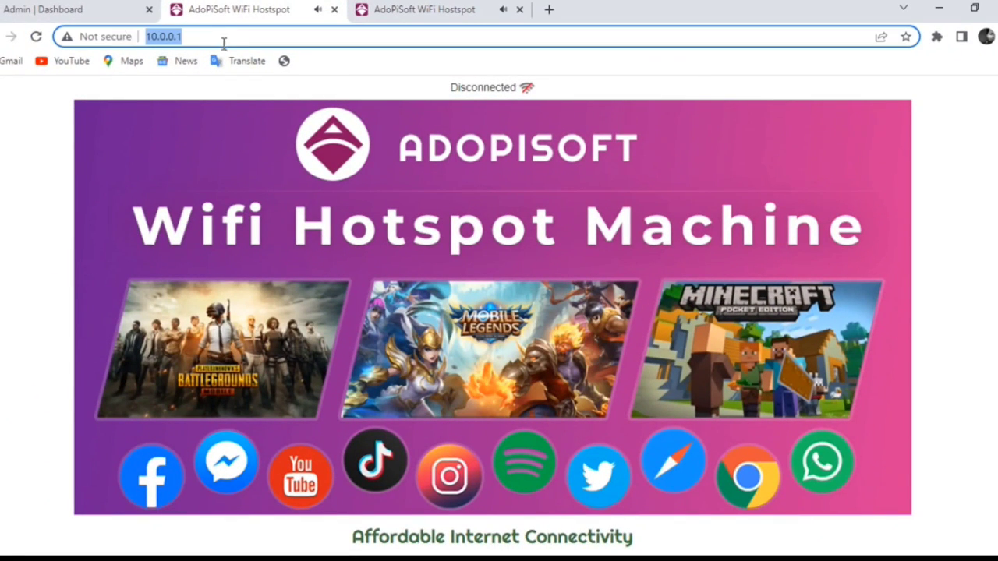
left_click(257, 39)
left_click(460, 11)
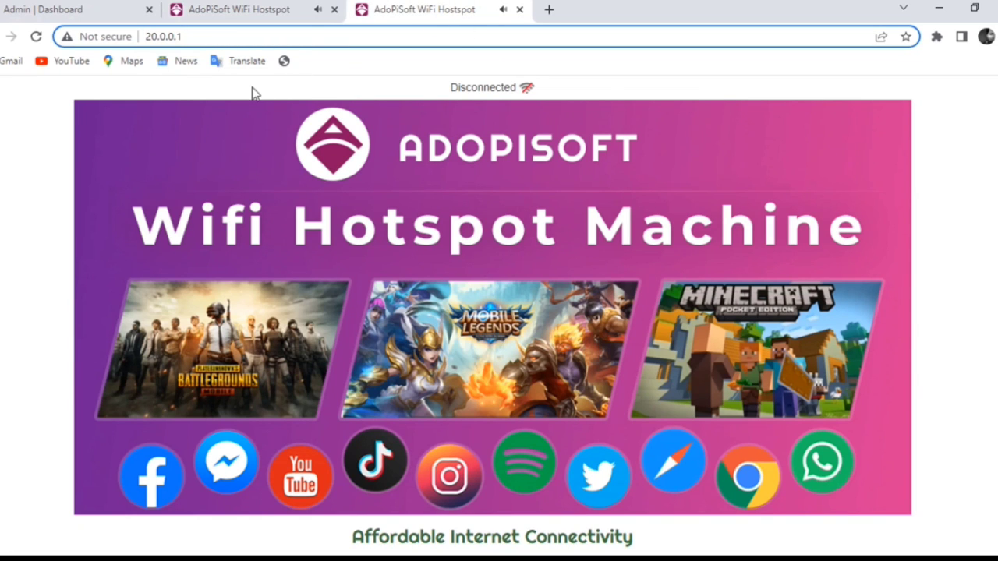
- Reload the admin tab over the VLAN network so it shows the portal, closing its announcement
left_click(93, 11)
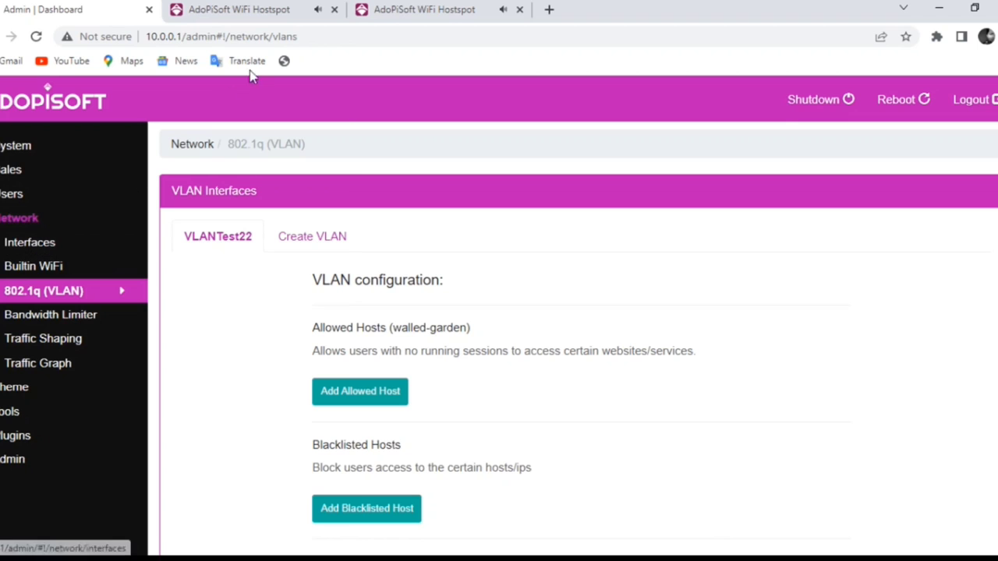
left_click(351, 37)
key("Return")
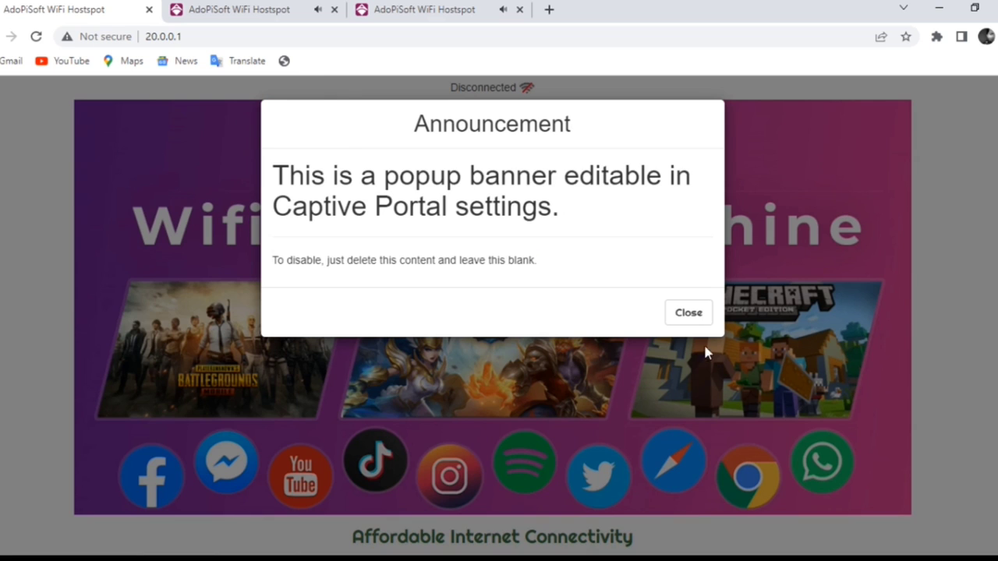
left_click(688, 313)
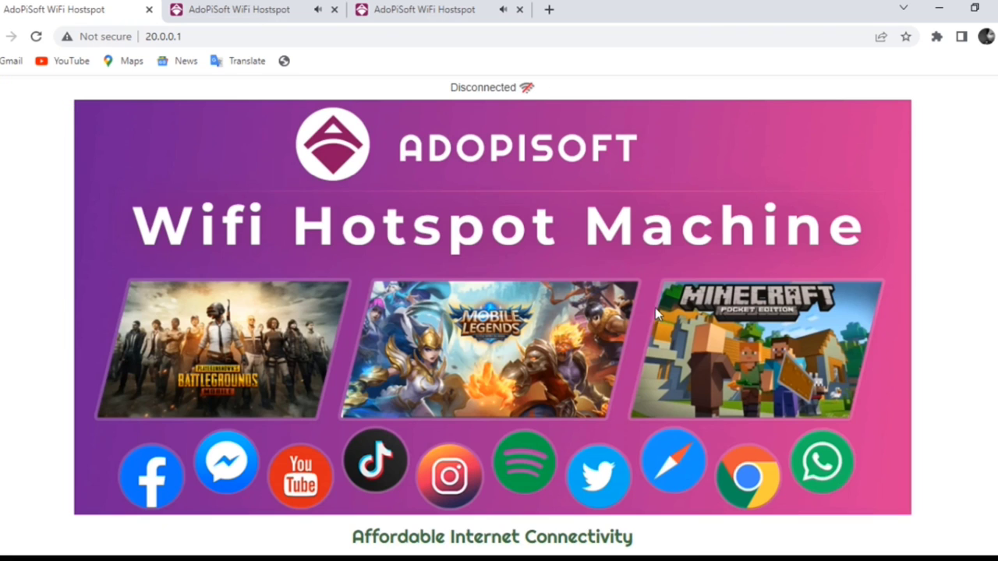
- Load the admin page at 20.0.0.1/admin
left_click(217, 30)
left_click(243, 31)
type("/")
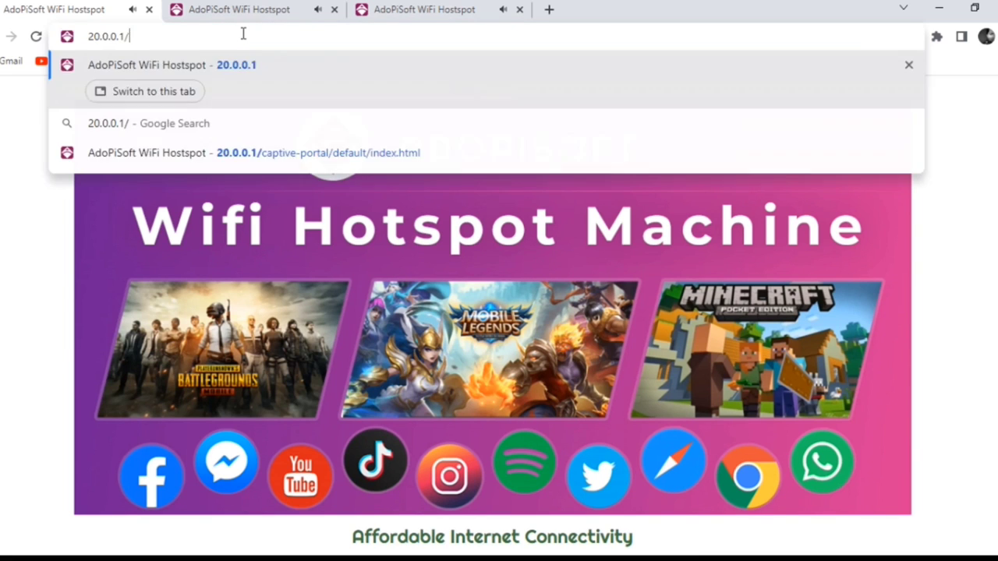
type("admin")
key("Return")
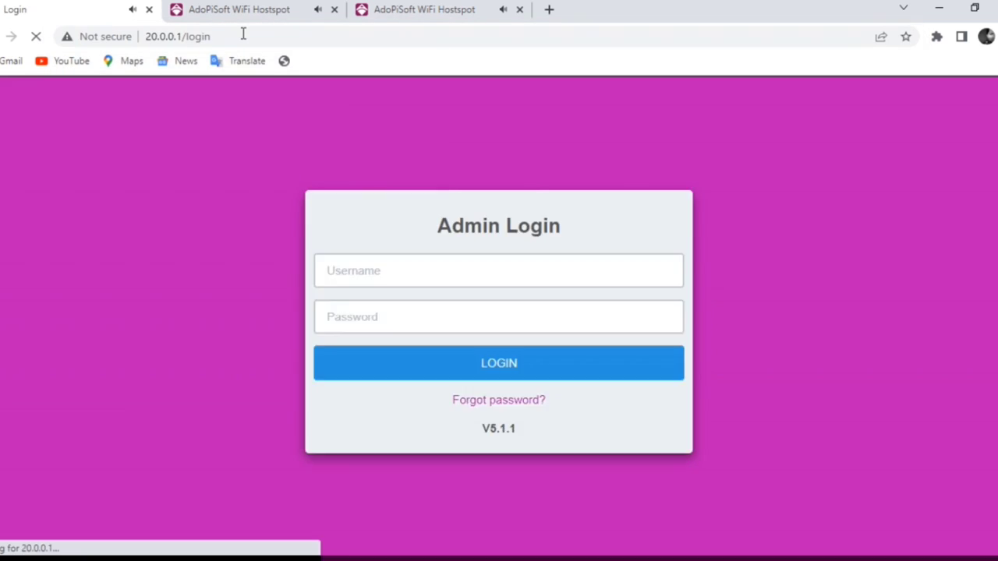
- Log in with the admin username and password, declining to save the password
type("admin")
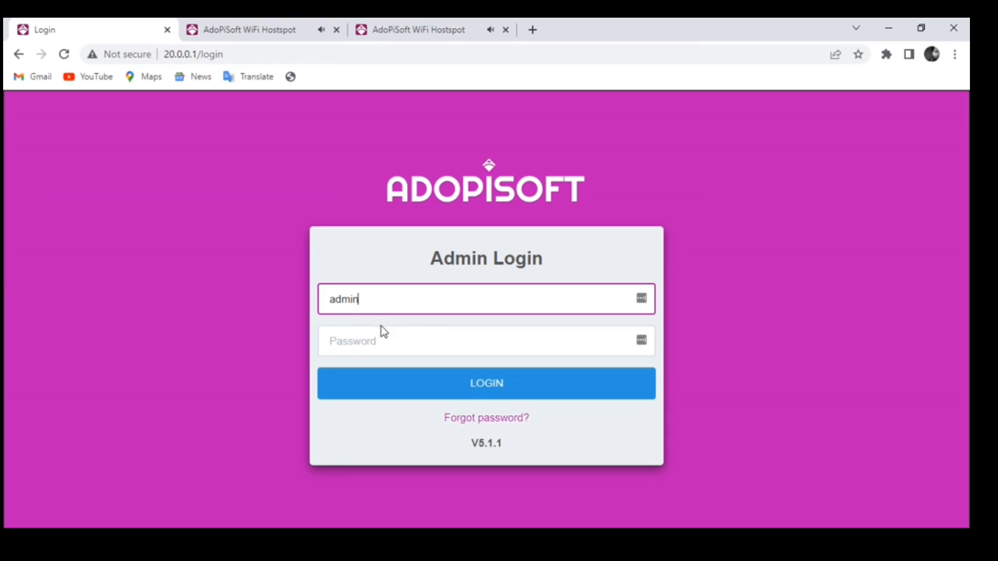
left_click(383, 350)
type("admin")
key("Return")
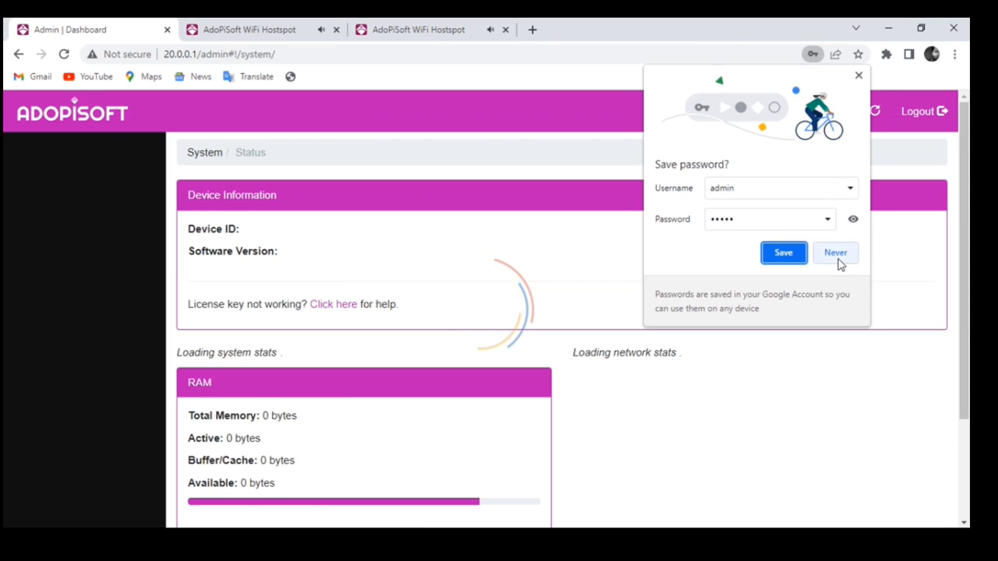
left_click(838, 263)
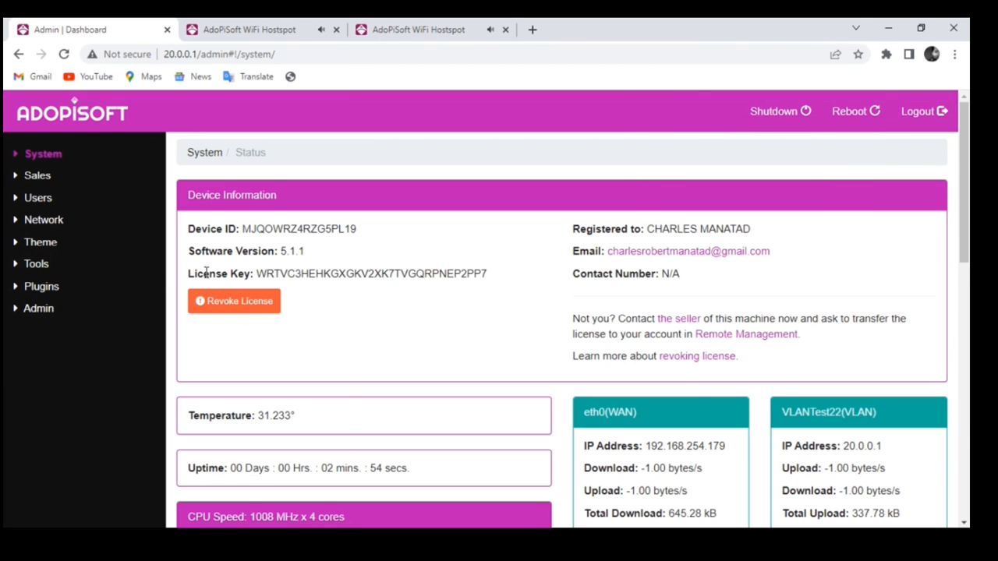
- Review the Network > 802.1q (VLAN) settings page
left_click(51, 221)
left_click(77, 288)
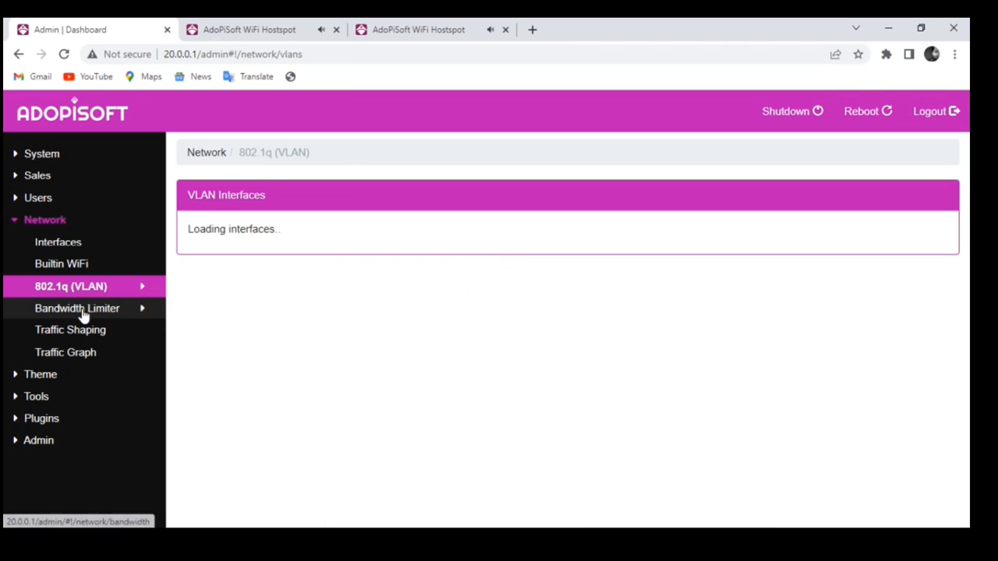
scroll(464, 343, "down", 2)
scroll(438, 349, "up", 2)
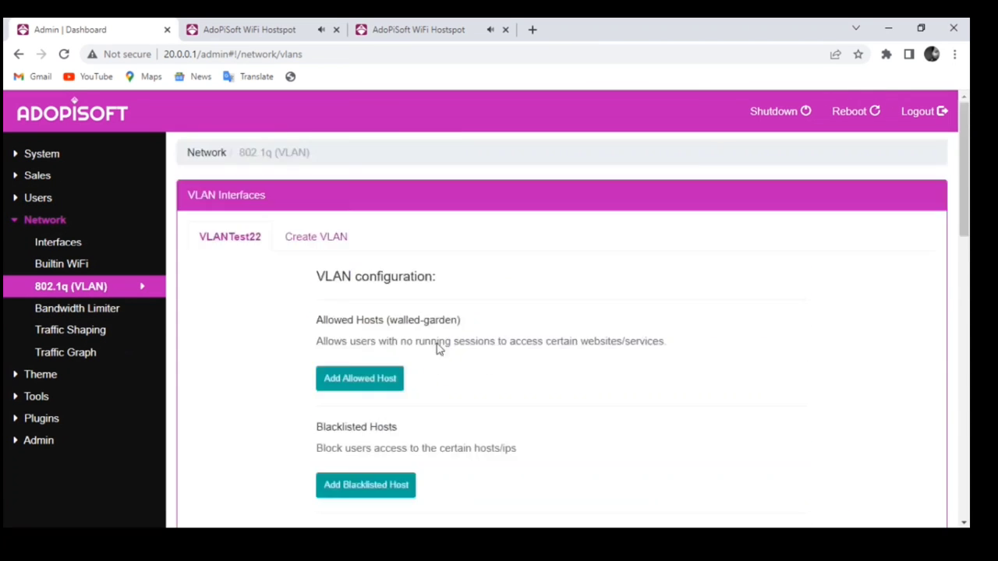
- On Network Interfaces, review eth1: captive portal on, static 10.0.0.1, prefix 20
left_click(70, 246)
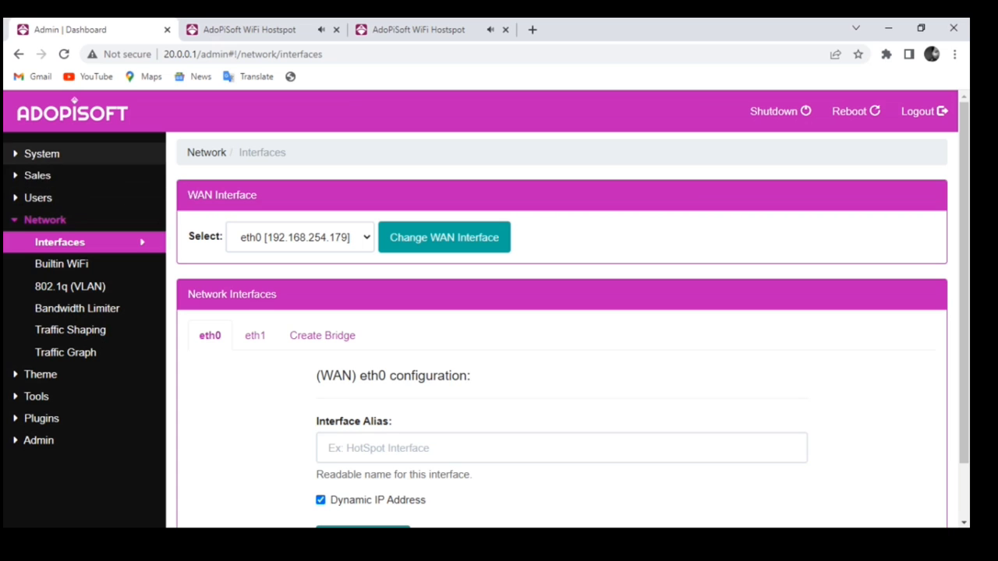
left_click(257, 337)
scroll(652, 452, "down", 5)
scroll(651, 452, "down", 4)
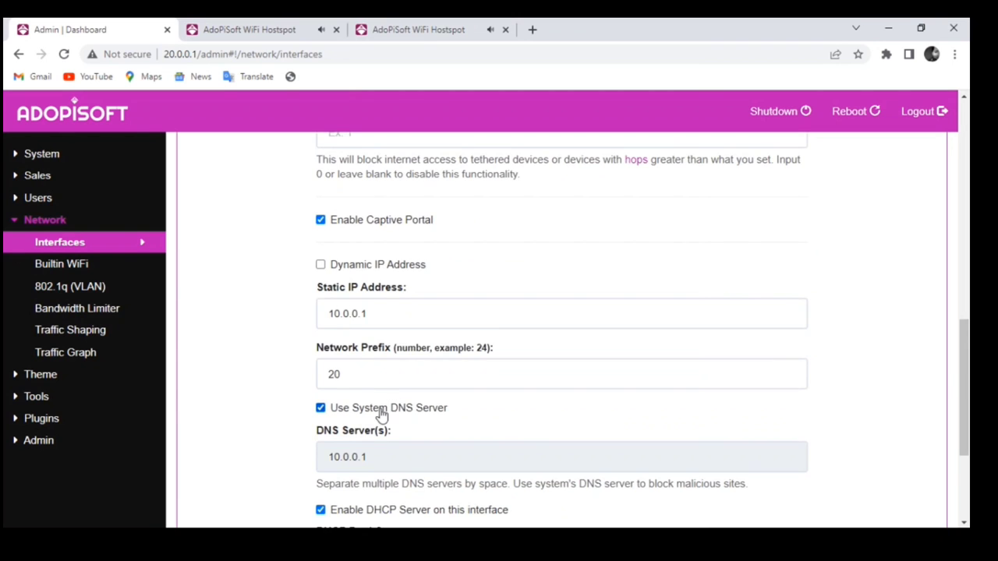
scroll(439, 408, "down", 2)
scroll(495, 379, "up", 4)
scroll(512, 374, "up", 6)
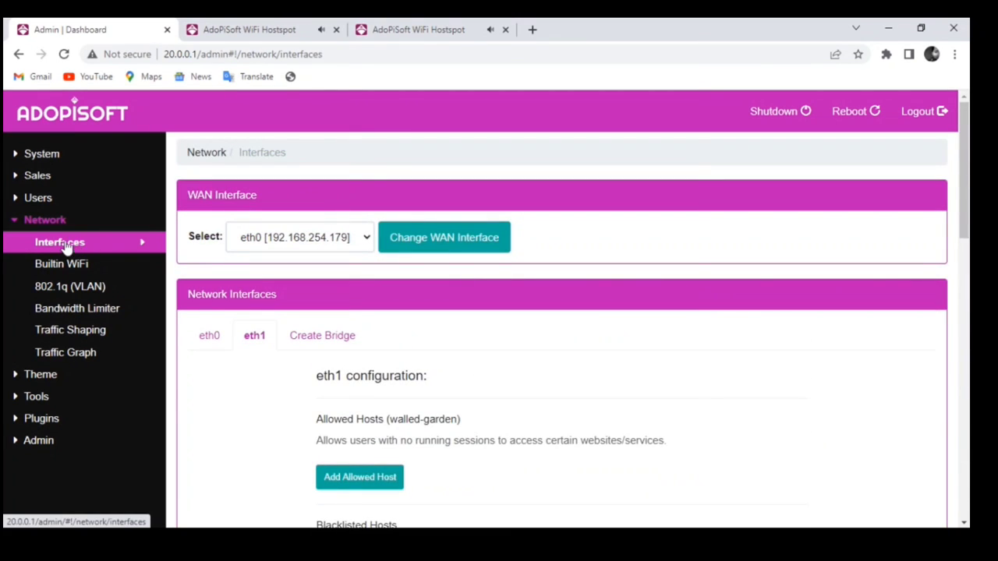
- Start creating a new bridge br0 and look over its form
left_click(341, 342)
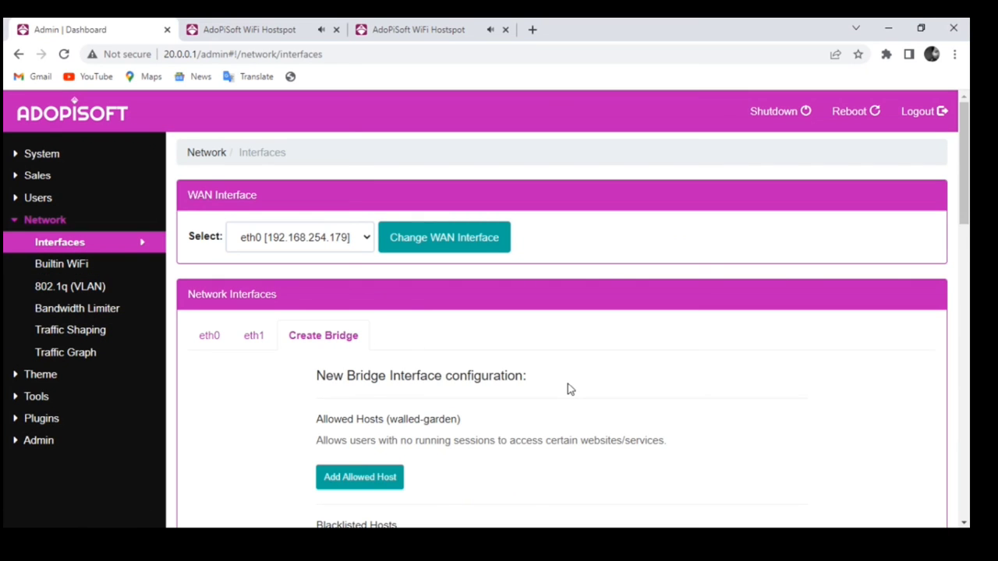
scroll(568, 384, "down", 5)
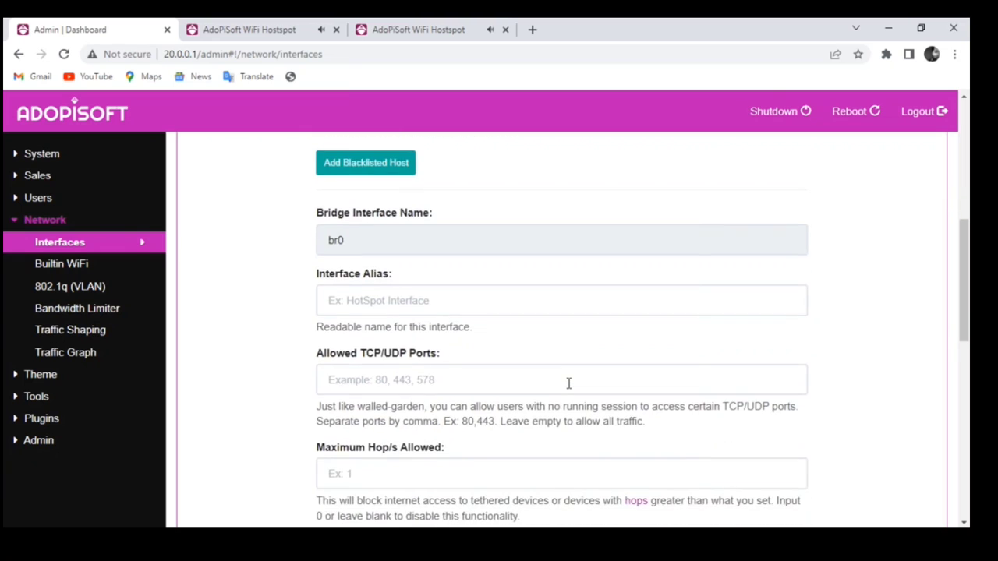
scroll(568, 383, "down", 3)
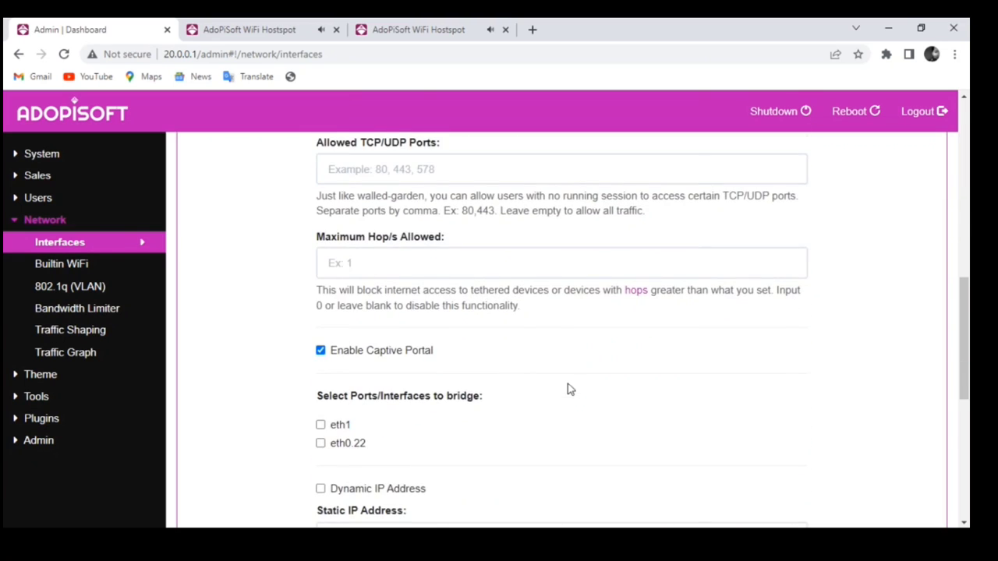
scroll(568, 383, "down", 1)
scroll(567, 384, "up", 5)
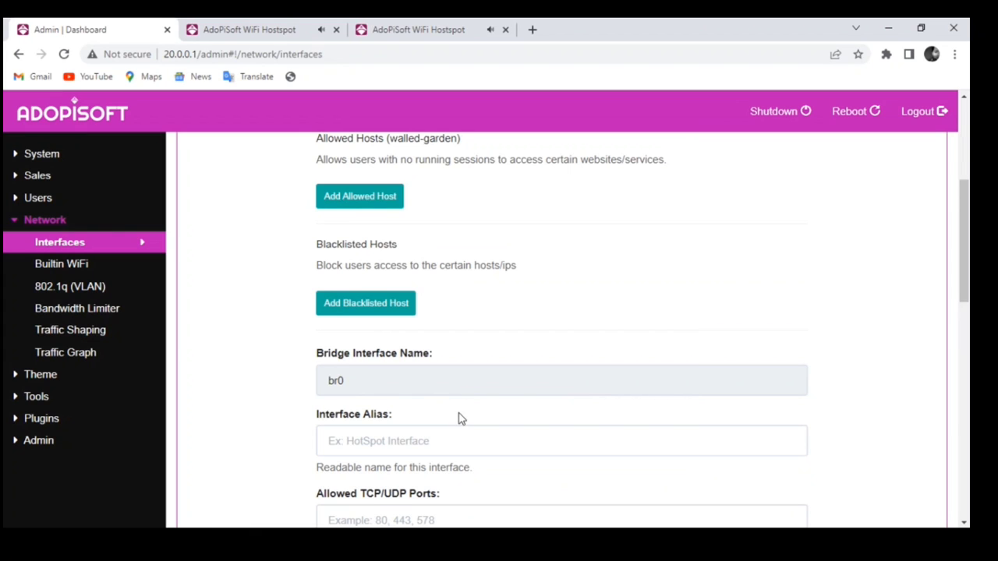
- Enter BridgeTest1 as the bridge's interface alias
left_click(389, 444)
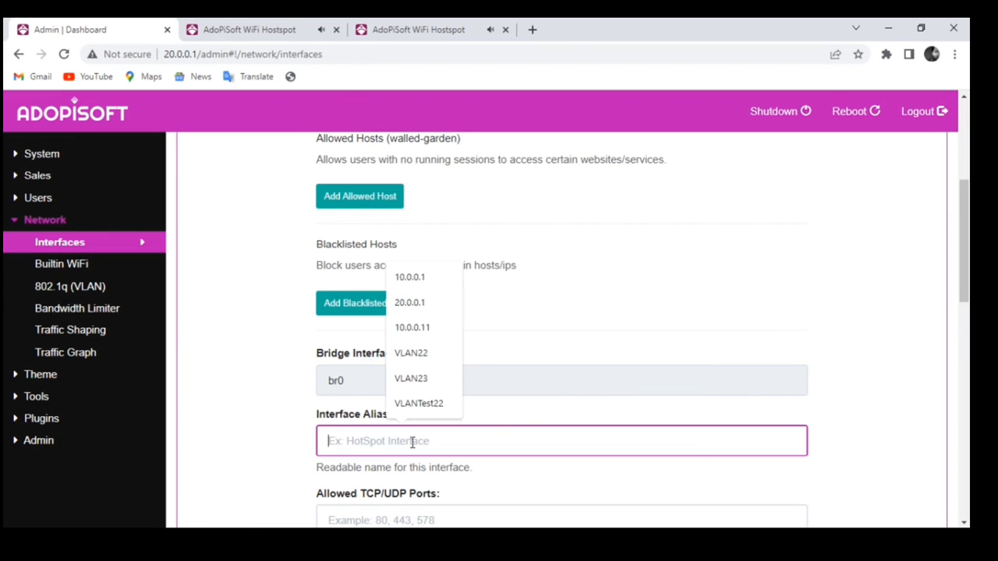
type("BridgeTest1")
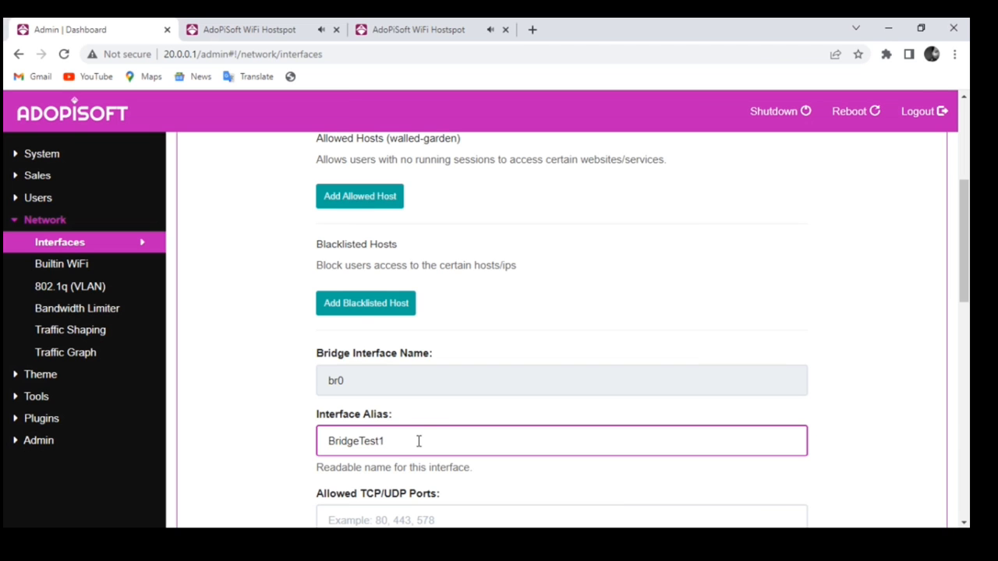
scroll(510, 369, "up", 3)
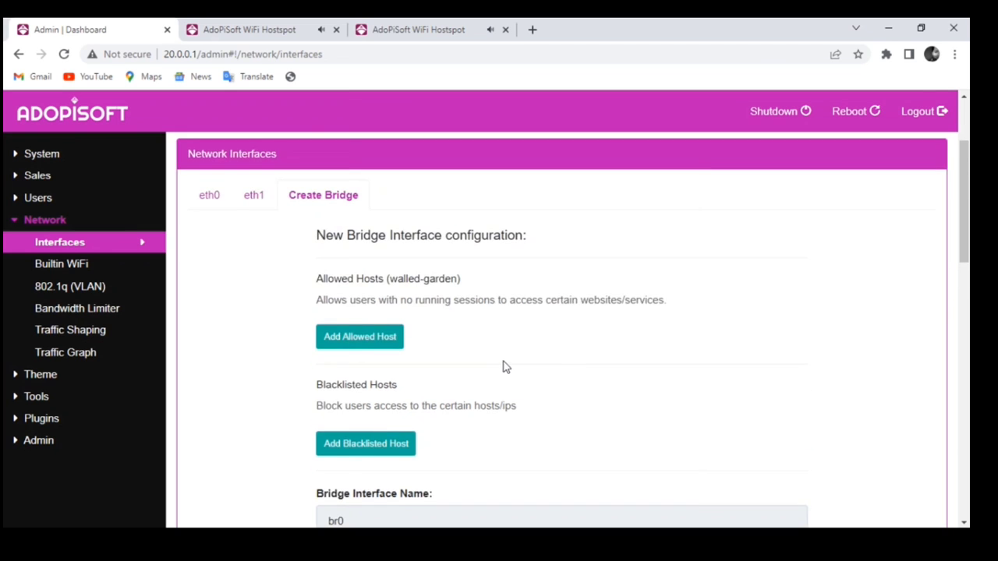
scroll(505, 366, "down", 3)
scroll(445, 372, "down", 3)
scroll(445, 371, "up", 5)
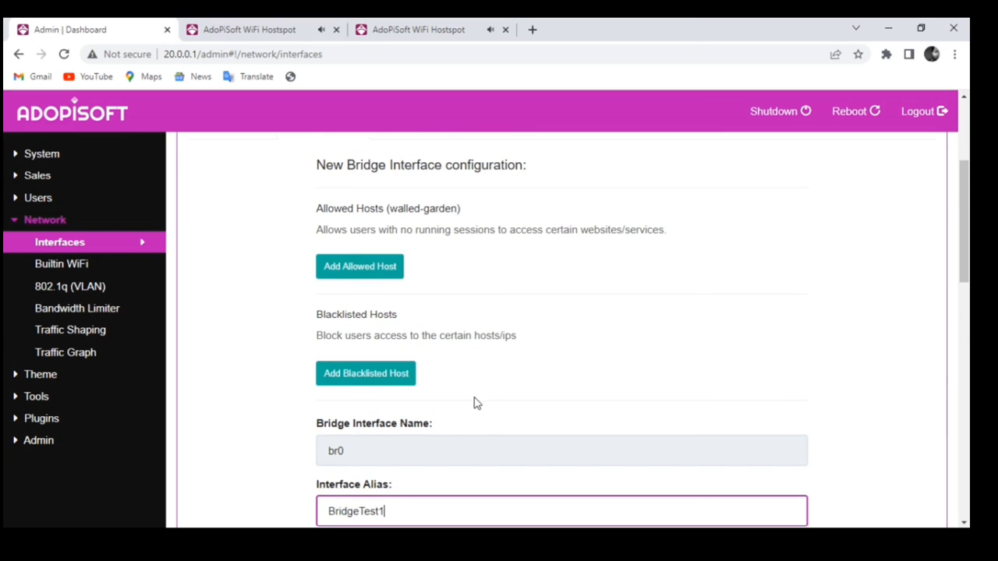
scroll(477, 403, "down", 5)
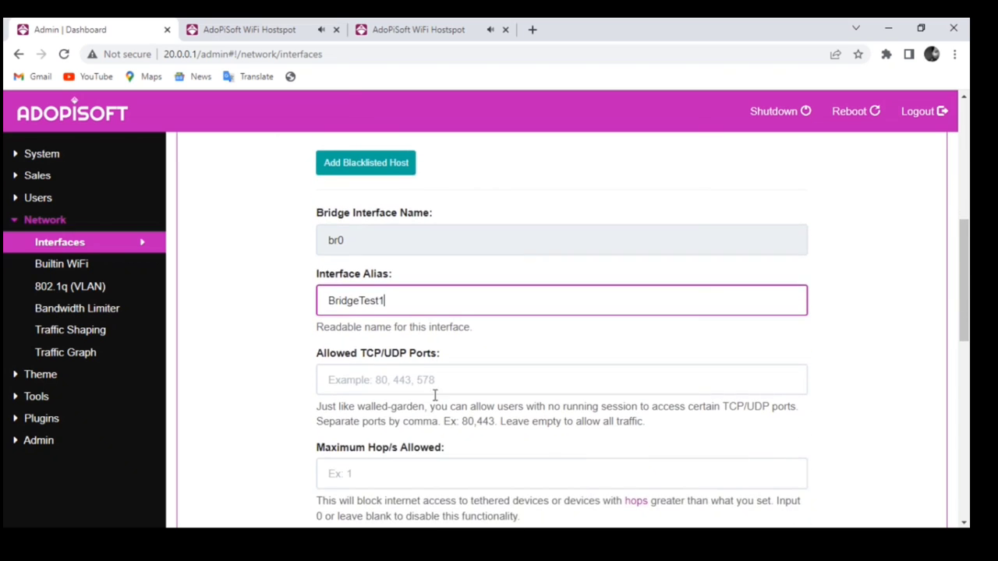
right_click(420, 394)
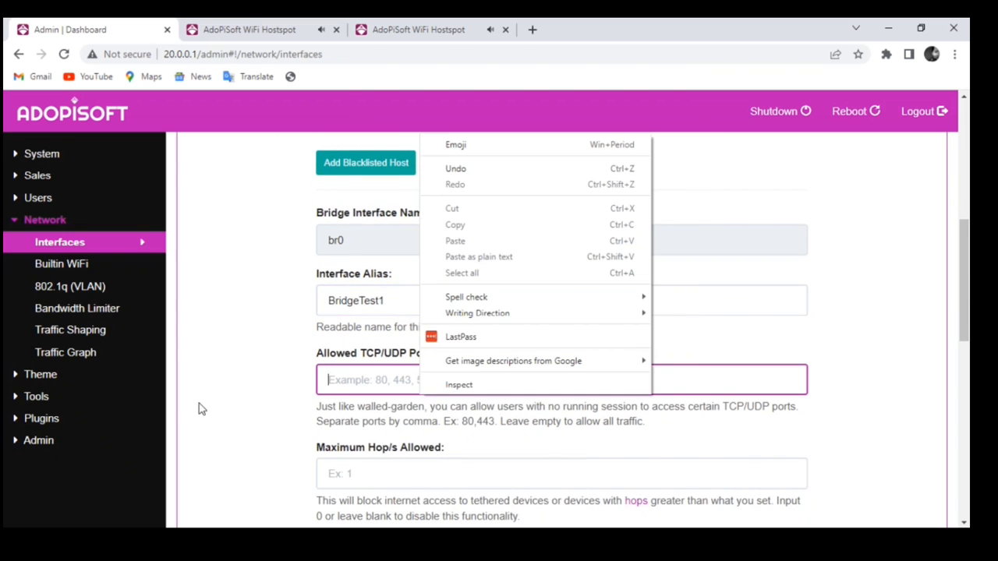
scroll(200, 410, "down", 2)
- Set Maximum Hop/s Allowed to 1
left_click(401, 336)
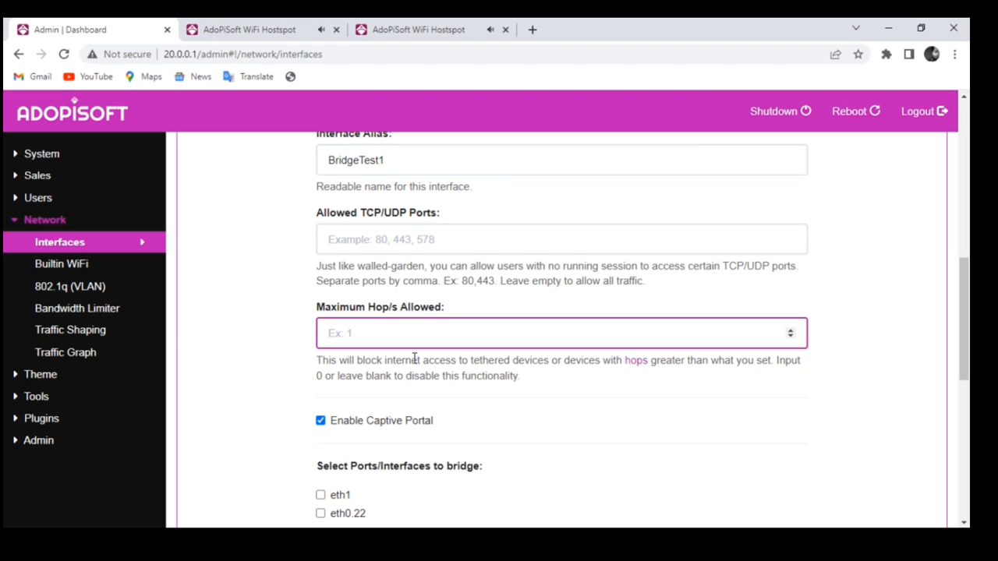
scroll(413, 413, "down", 1)
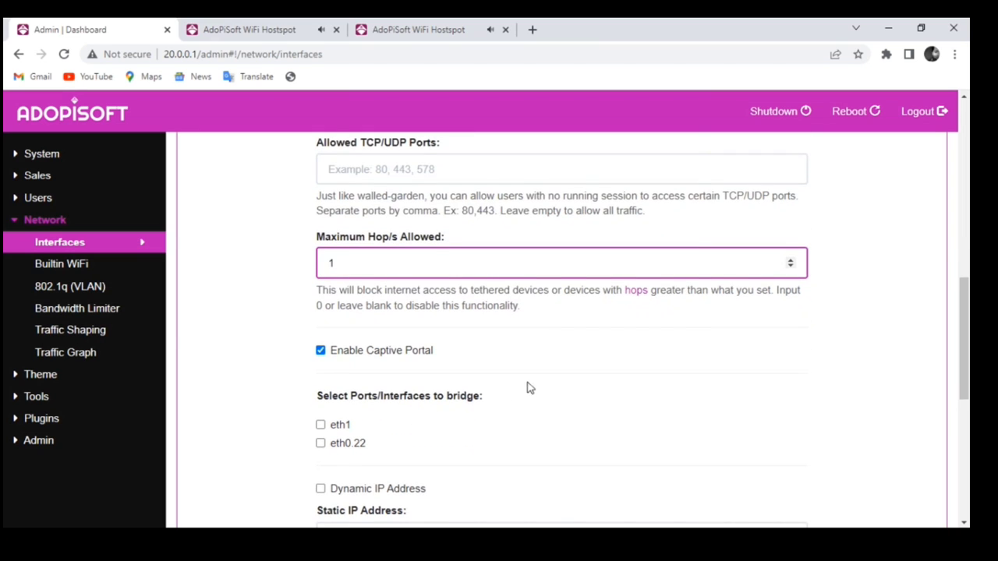
type("1")
scroll(323, 374, "down", 1)
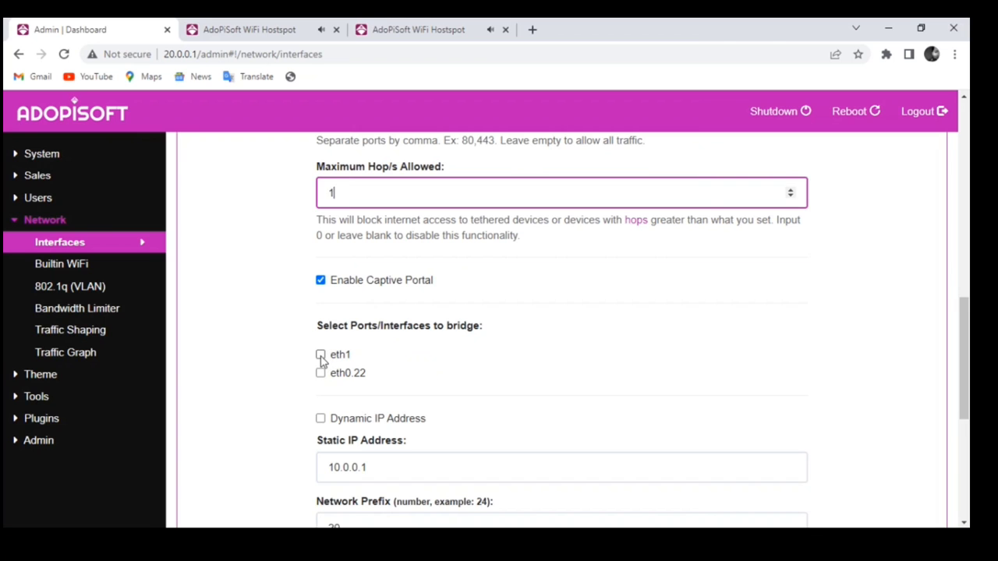
- Select eth1 and eth0.22 as the ports to bridge
left_click(321, 356)
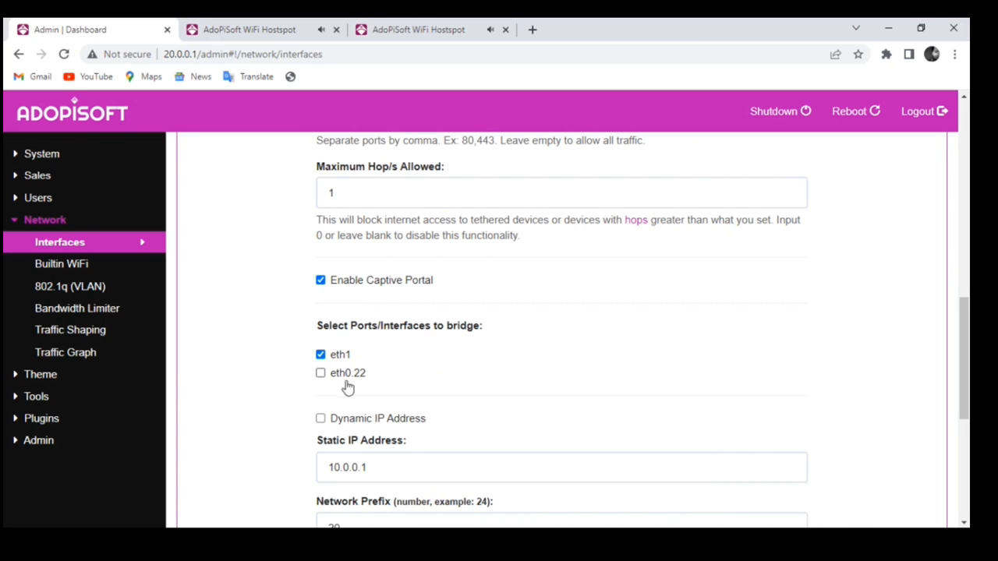
scroll(412, 397, "down", 1)
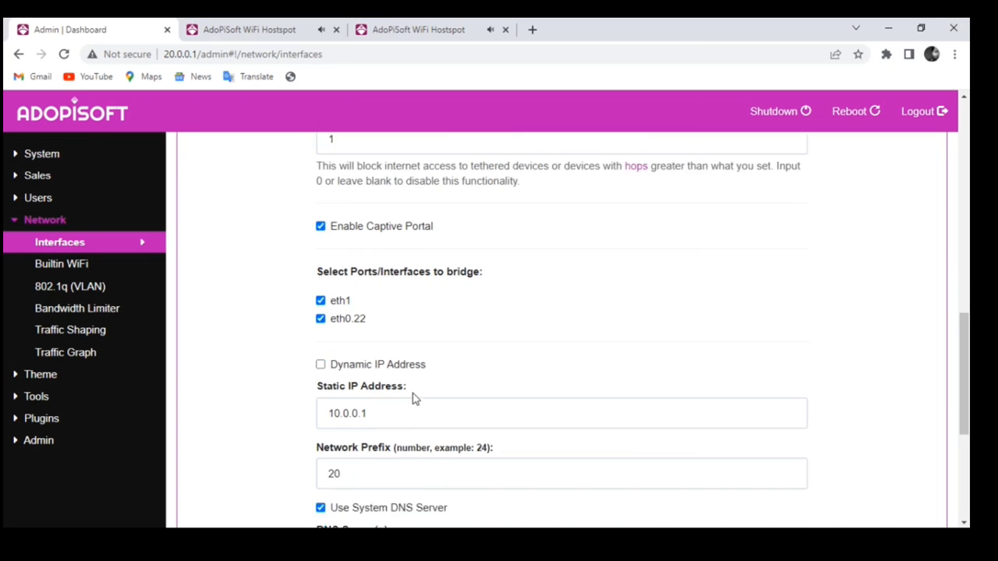
scroll(464, 355, "down", 2)
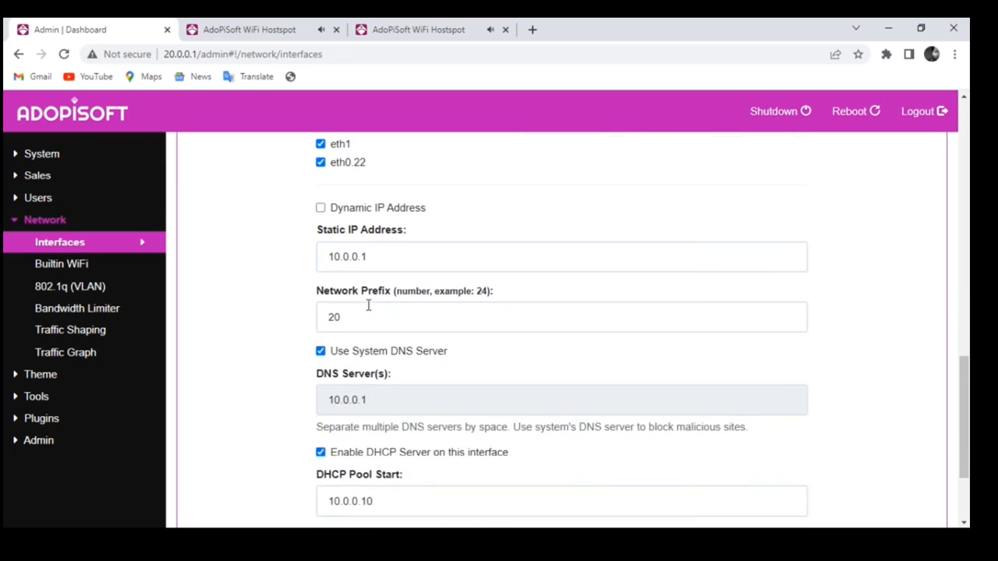
scroll(367, 292, "up", 1)
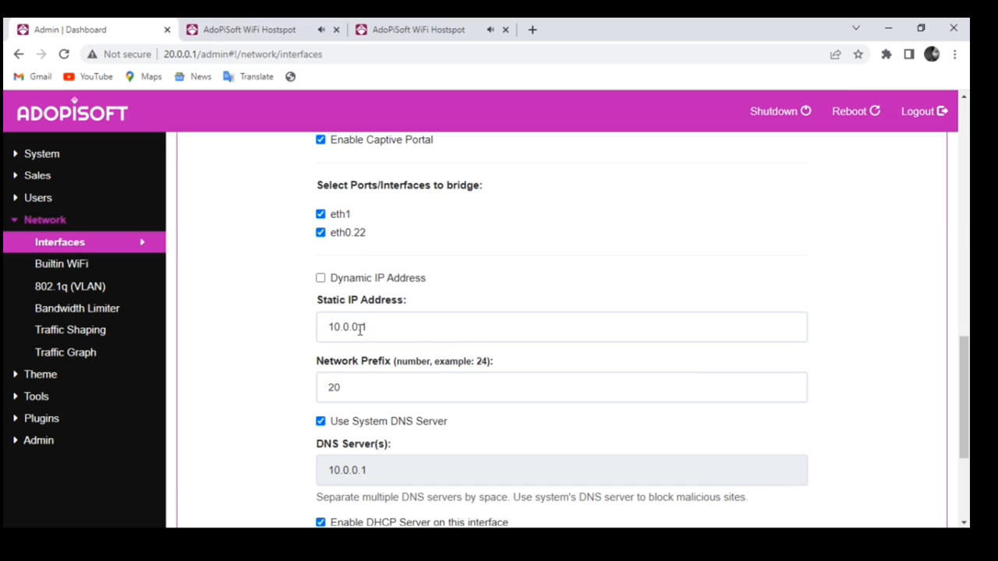
scroll(378, 339, "down", 1)
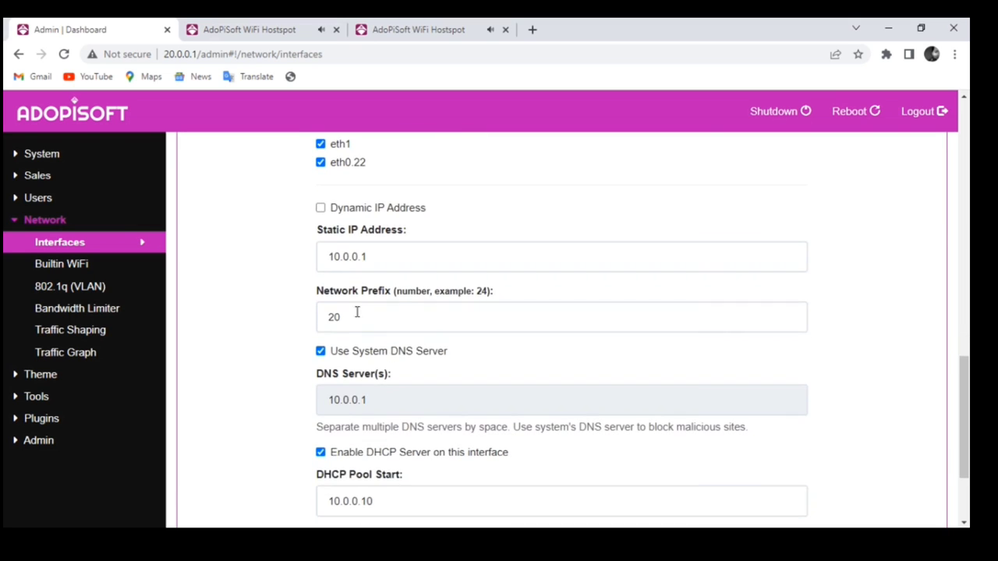
scroll(358, 332, "down", 2)
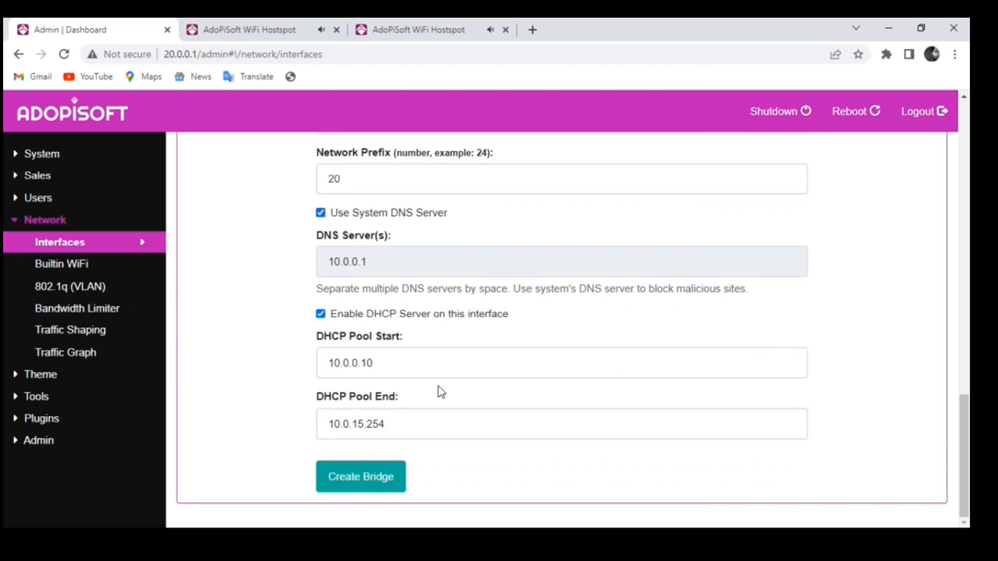
- Create the BridgeTest1 bridge and connect to the AdoPiSoft Hotspot VLAN 2.4G Wi-Fi
left_click(378, 479)
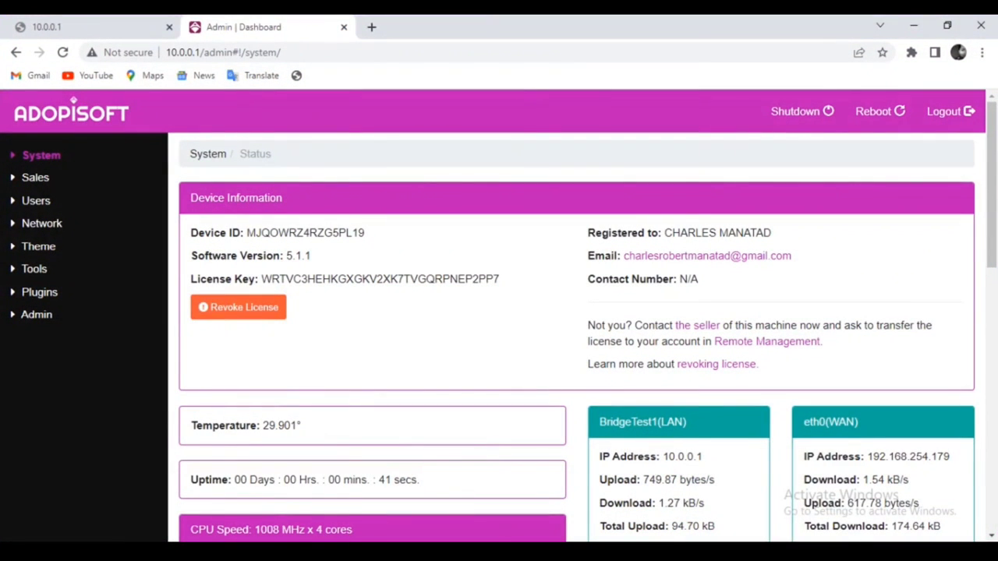
left_click(859, 502)
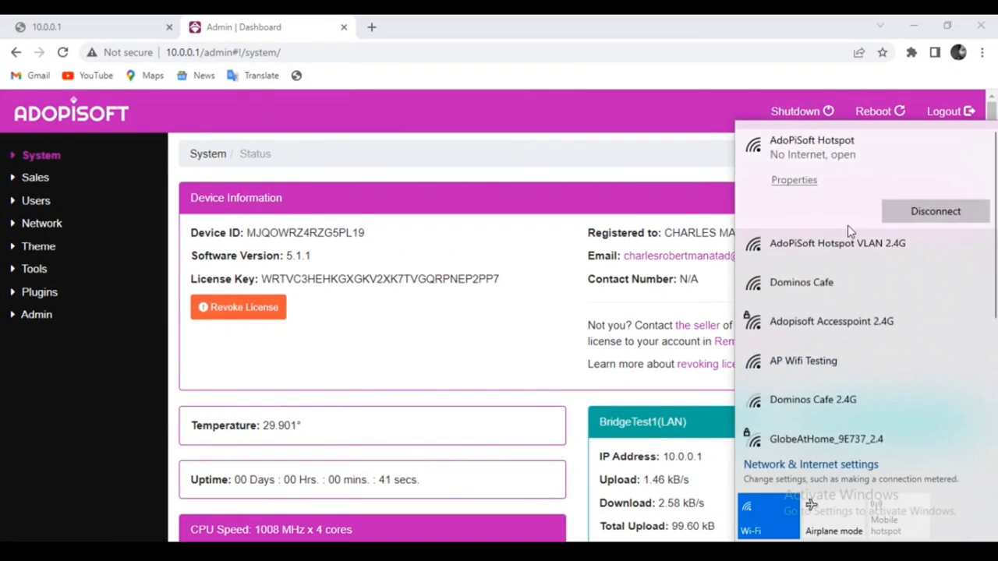
left_click(861, 248)
left_click(938, 288)
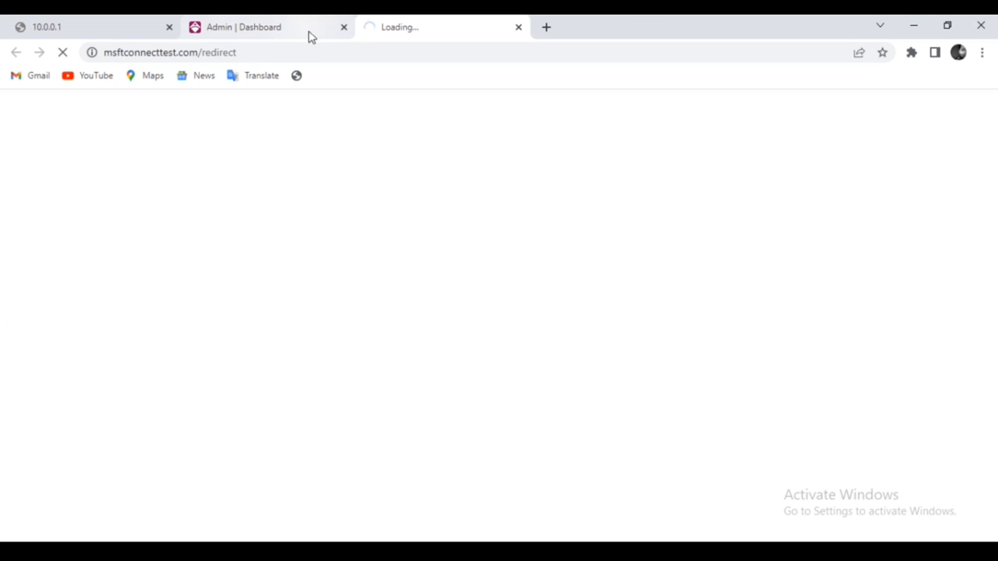
- Close the old admin tab, dismiss the portal announcement and check the portal address
left_click(343, 27)
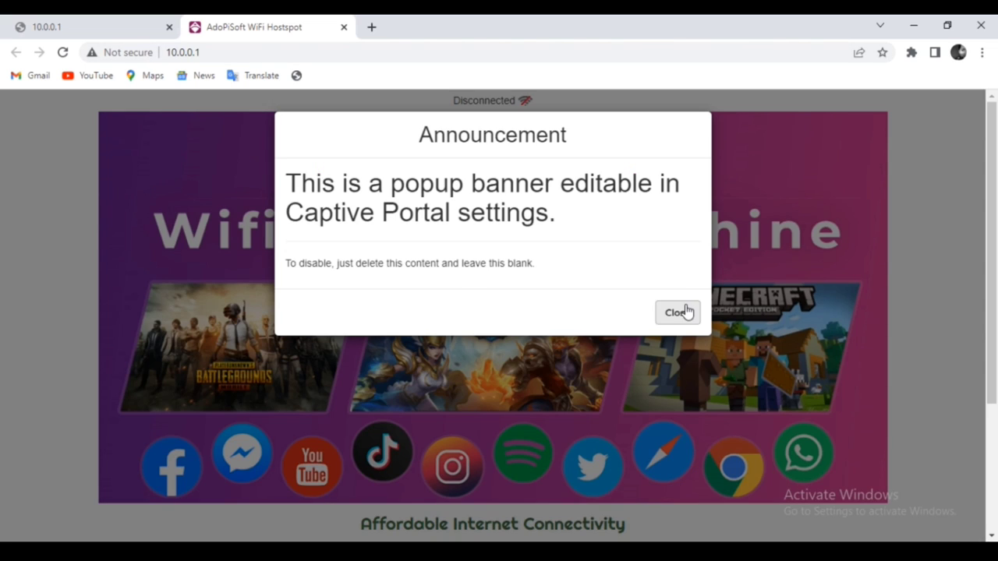
left_click(677, 312)
left_click(251, 53)
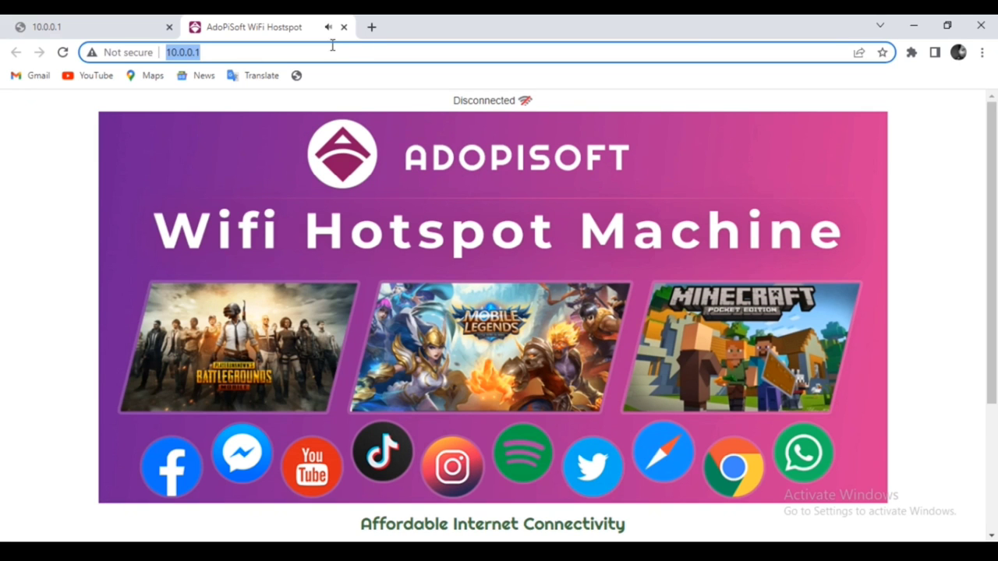
left_click(347, 53)
- Check the Wi-Fi connection, then return to the first 10.0.0.1 tab
left_click(808, 541)
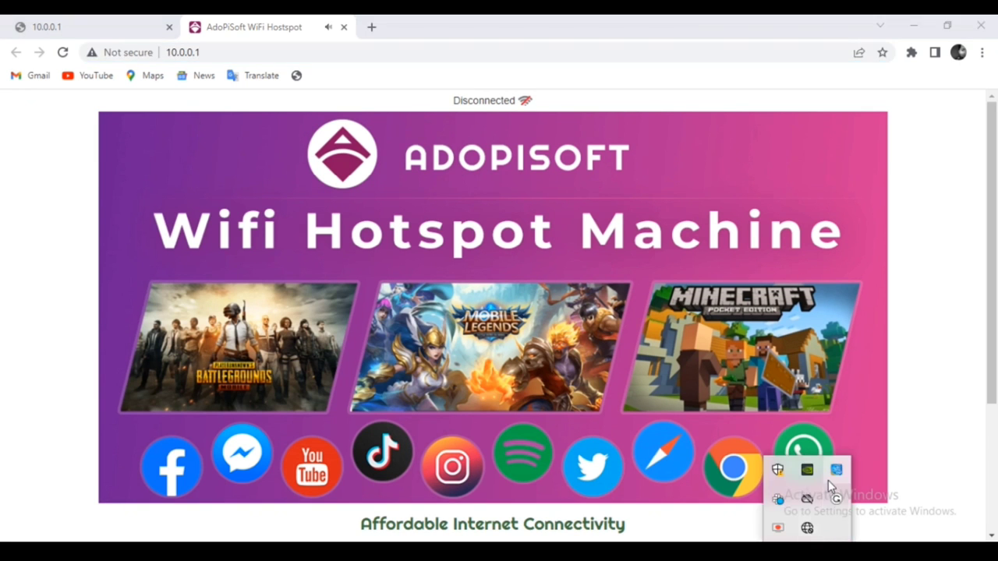
left_click(809, 527)
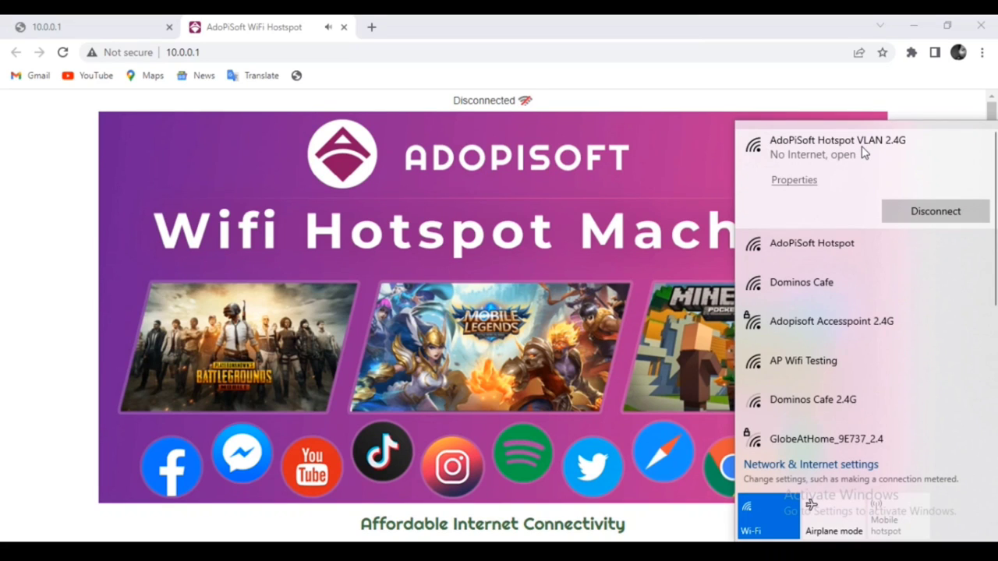
left_click(41, 27)
left_click(233, 52)
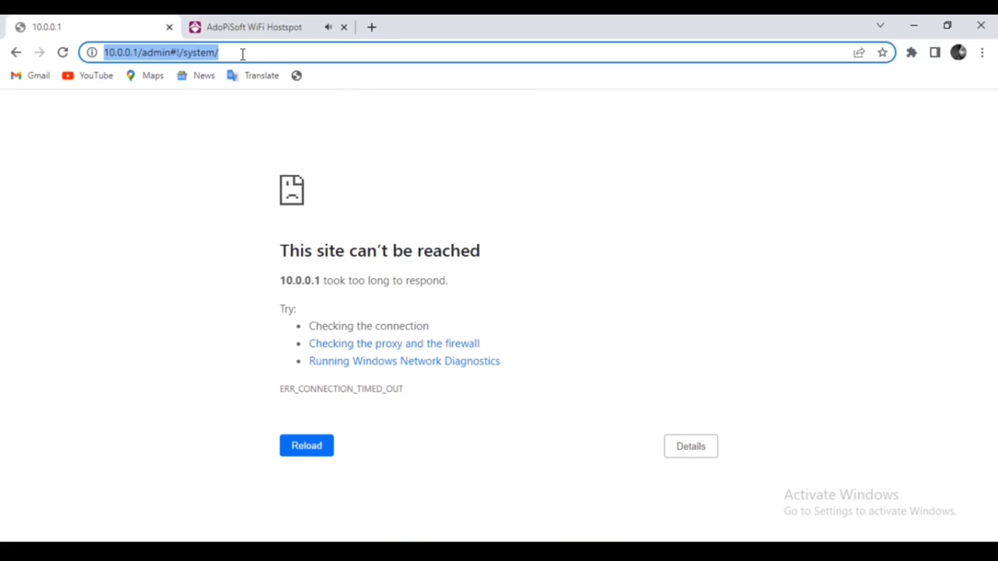
- Load 10.0.0.1/admin and open the Network Interfaces page
type("10.0.0.1")
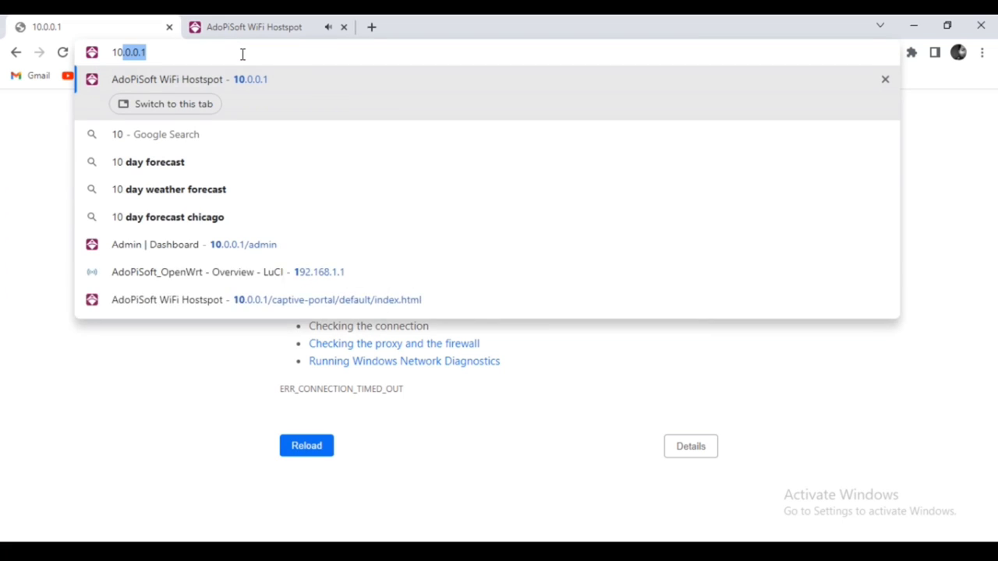
type("/admin")
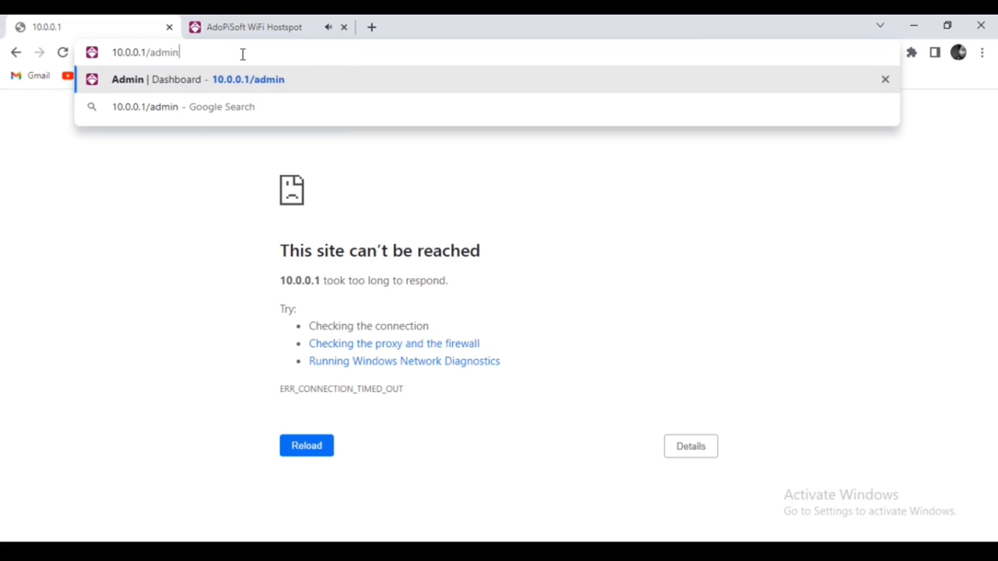
key("Return")
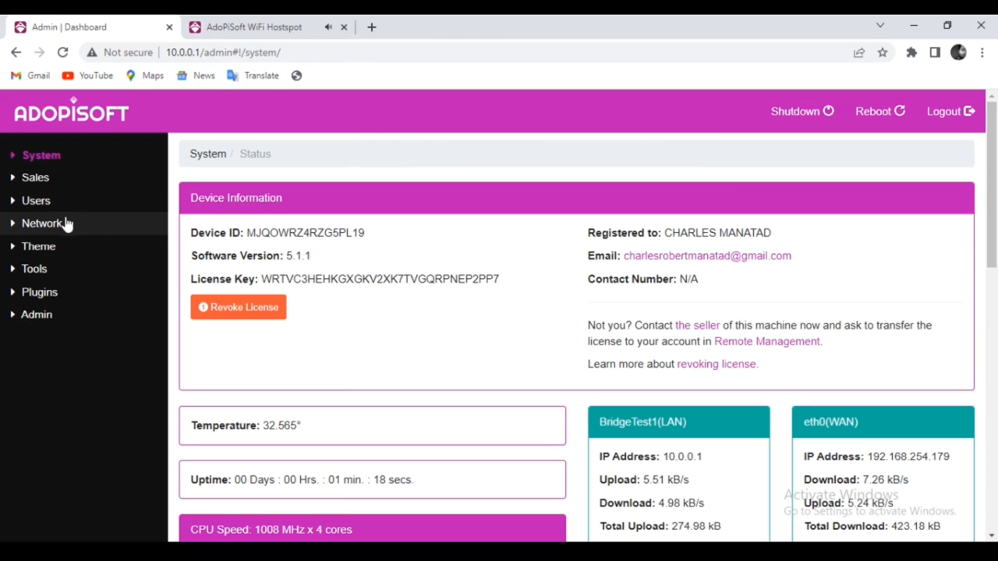
left_click(65, 223)
left_click(82, 318)
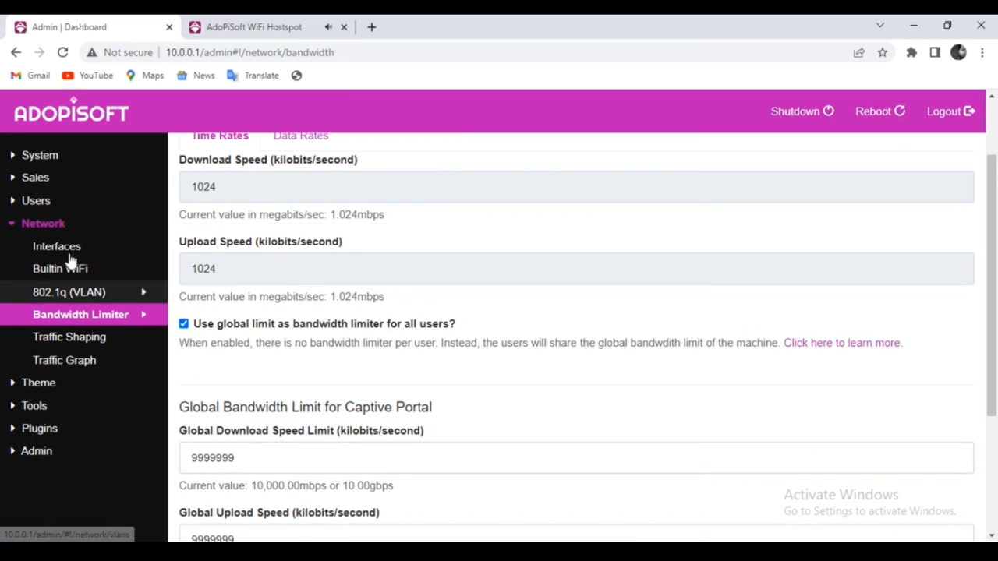
left_click(66, 248)
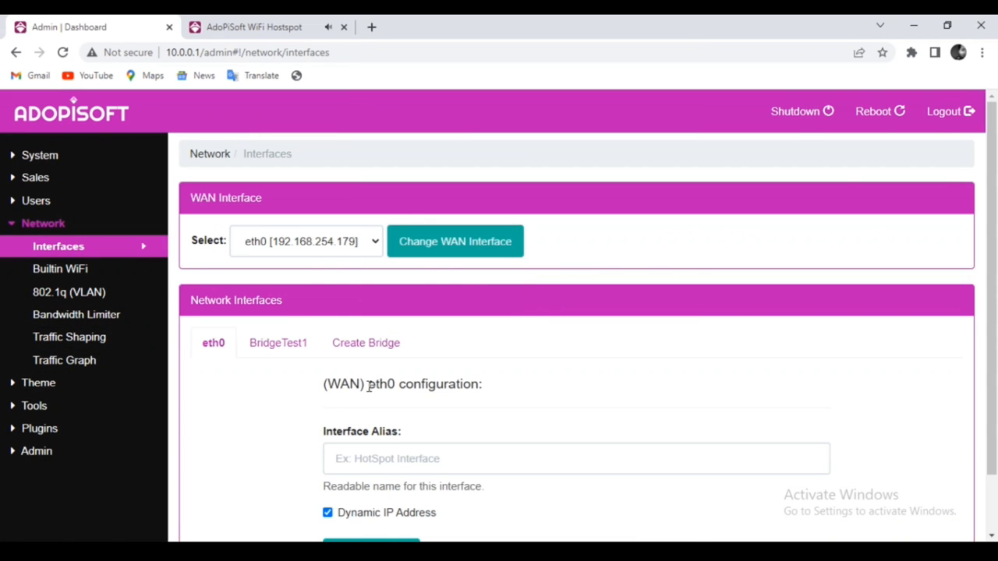
- Confirm BridgeTest1 bridges eth1 and eth0.22, then switch to the hotspot portal tab
left_click(277, 347)
scroll(185, 228, "down", 2)
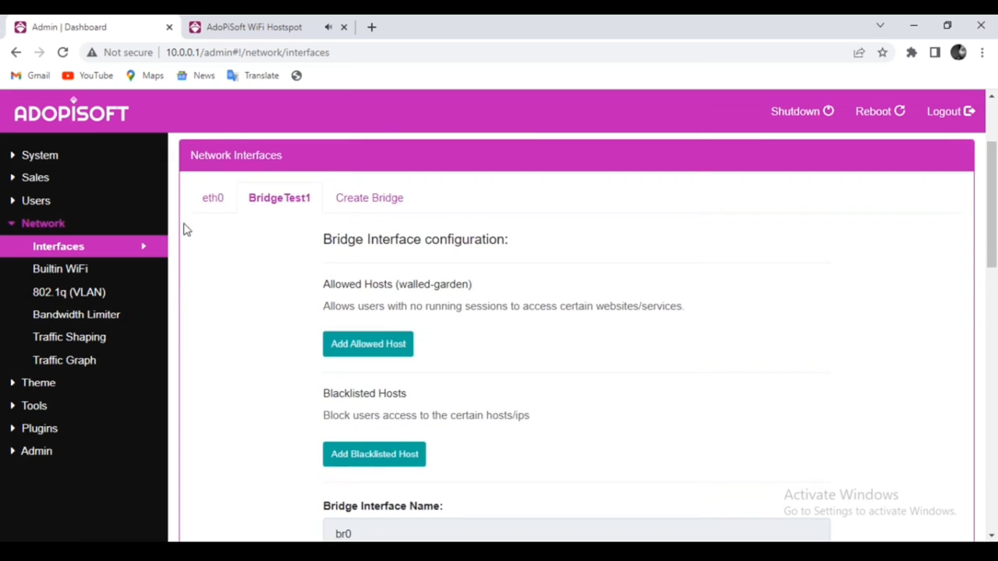
scroll(467, 330, "down", 4)
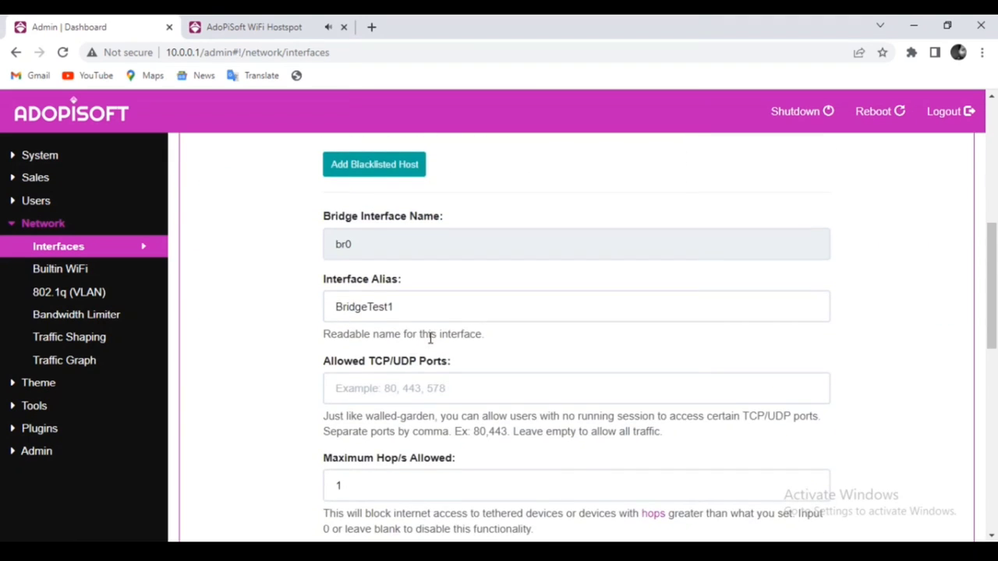
scroll(405, 374, "down", 2)
scroll(369, 441, "down", 1)
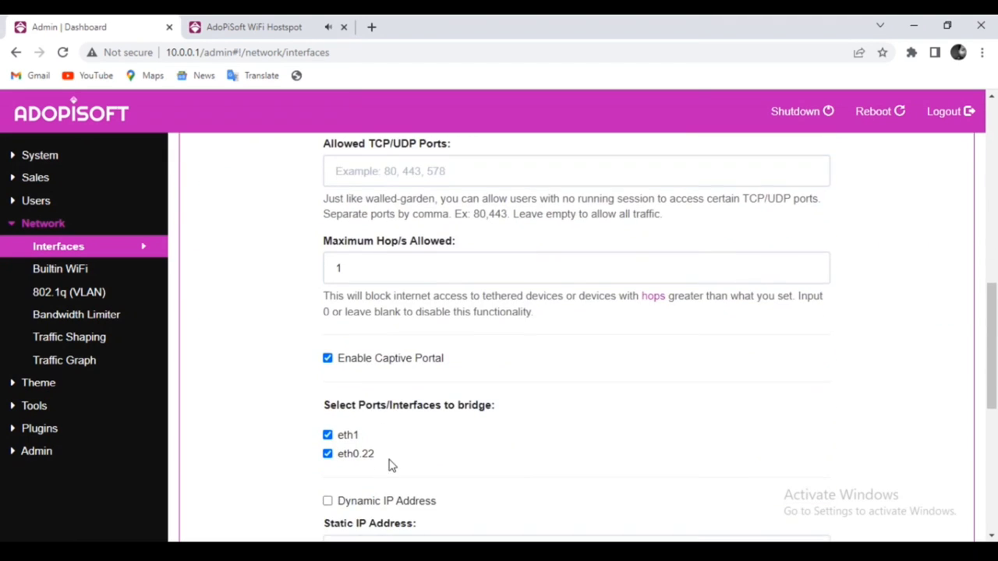
scroll(391, 465, "down", 2)
scroll(402, 325, "down", 4)
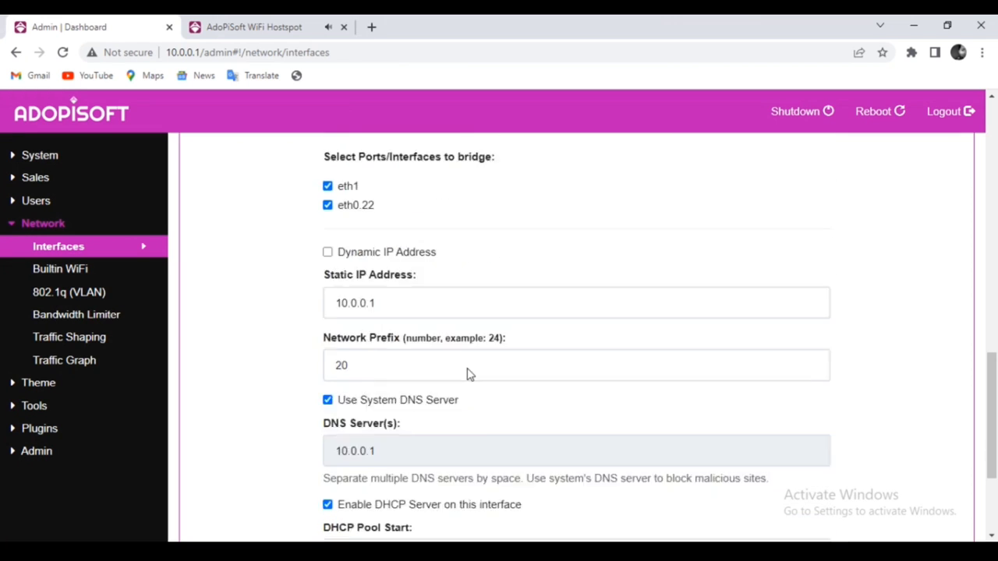
scroll(437, 323, "up", 3)
scroll(437, 323, "up", 10)
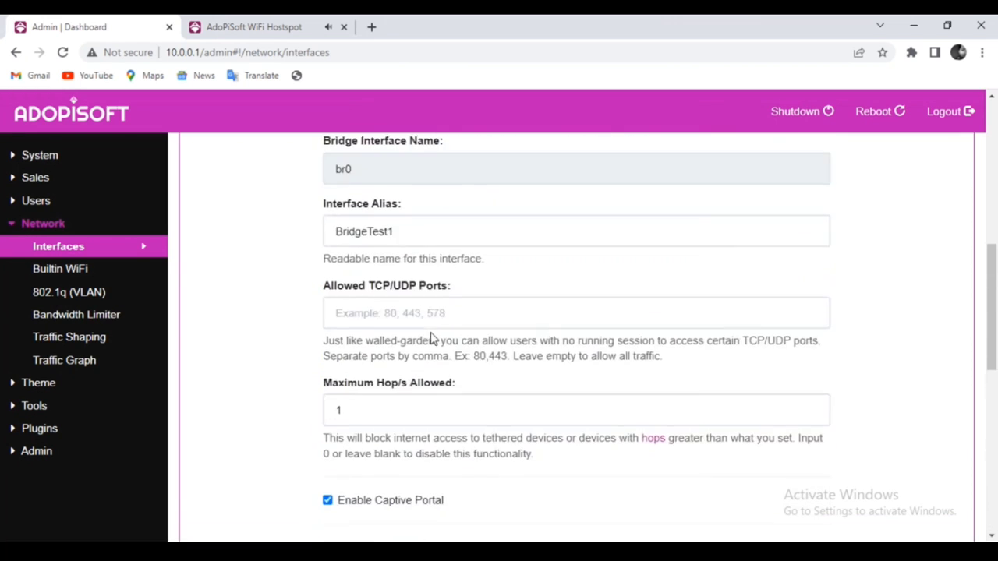
left_click(257, 28)
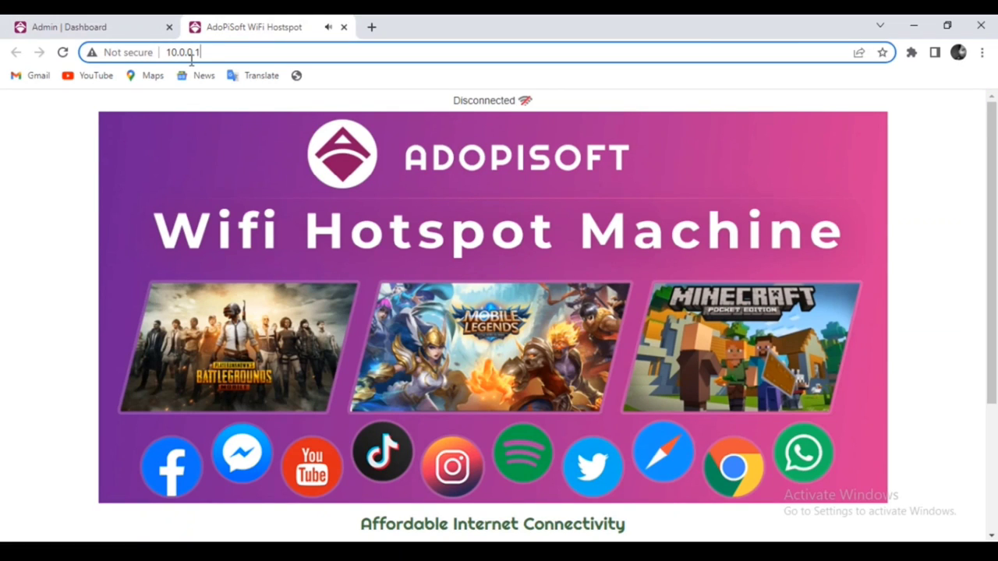
- Connect the laptop to the AdoPiSoft Hotspot Wi-Fi network
left_click(807, 551)
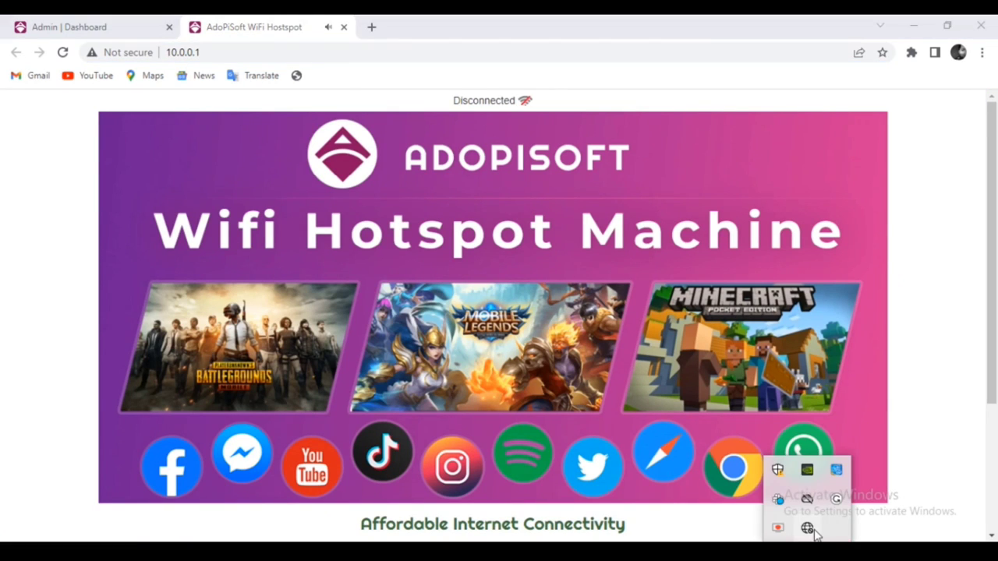
left_click(807, 531)
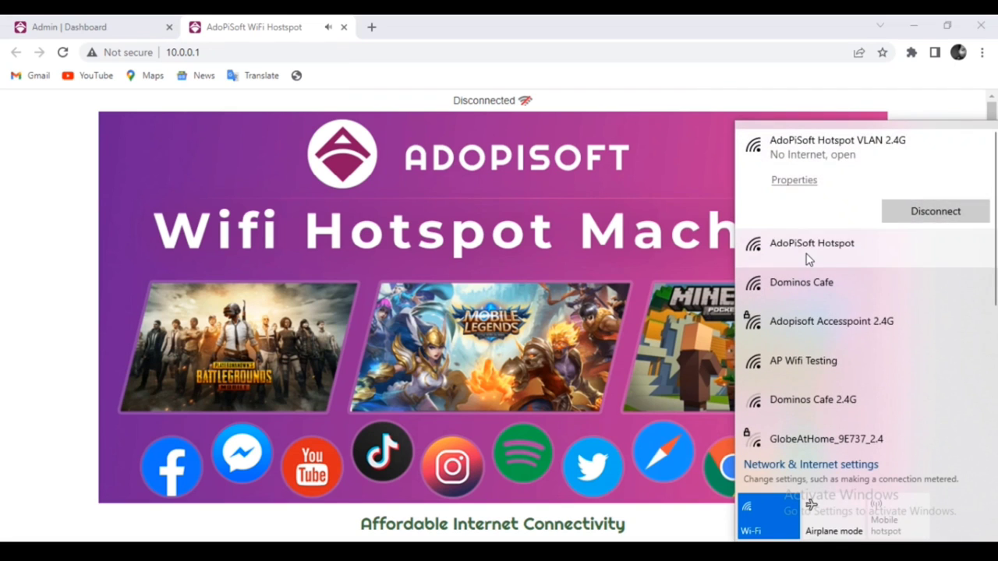
left_click(806, 261)
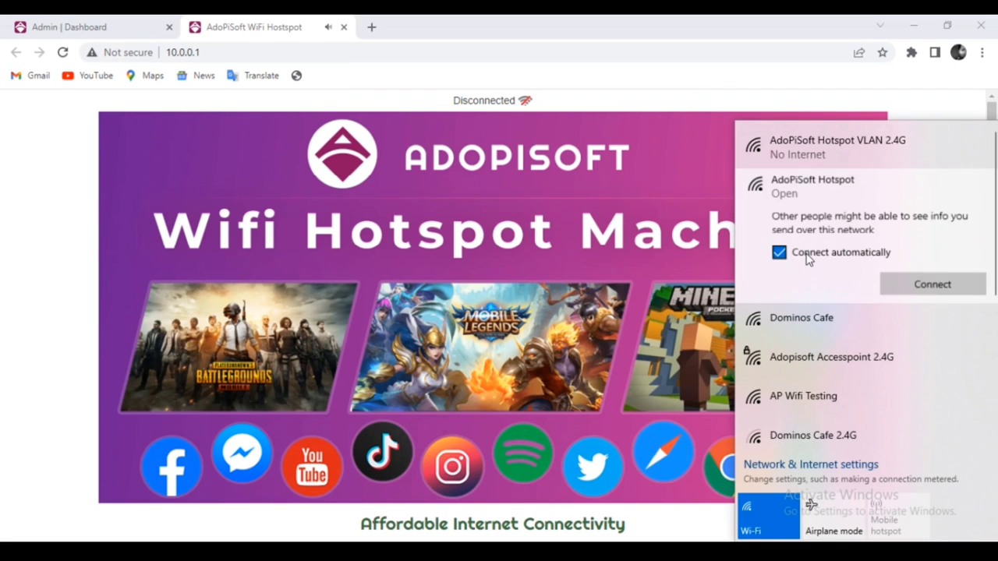
left_click(893, 286)
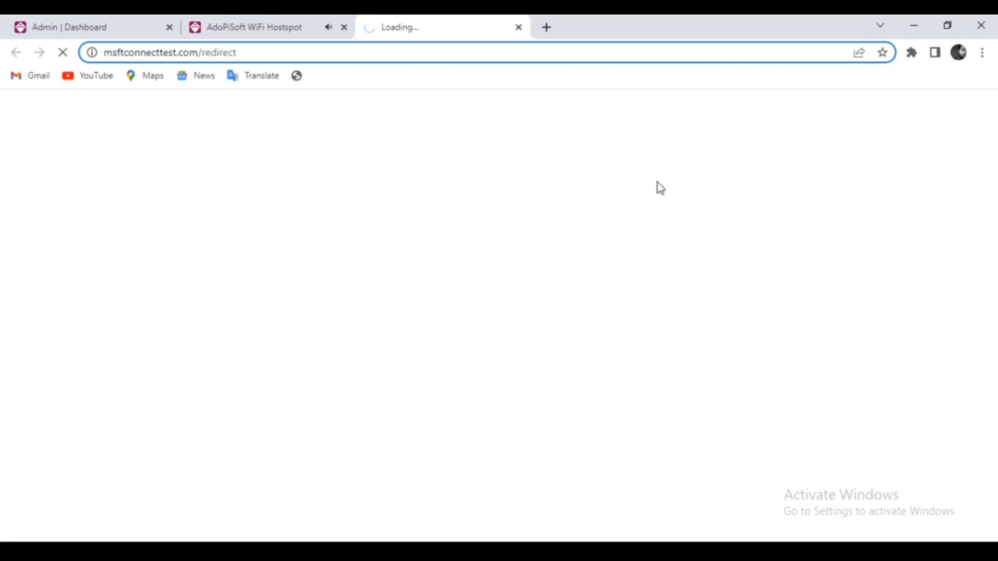
- Reload the portal at 10.0.0.1, dismiss the announcement and confirm AdoPiSoft Hotspot is connected
left_click(343, 28)
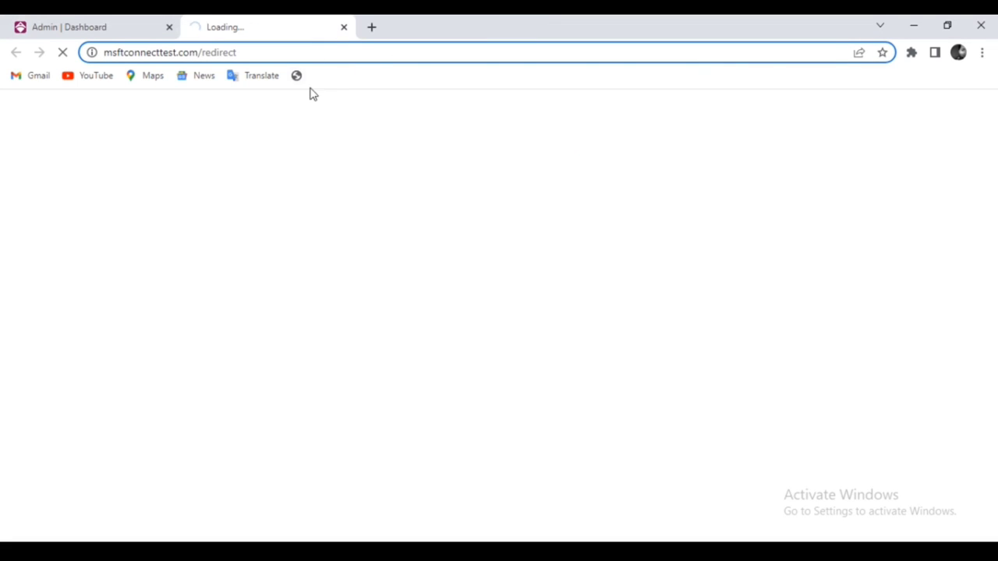
left_click(252, 53)
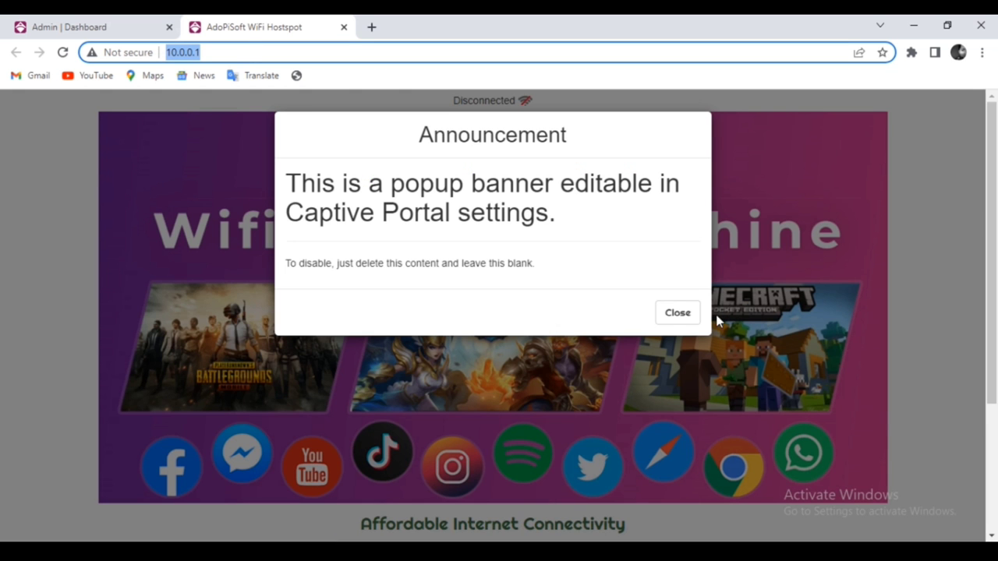
left_click(688, 312)
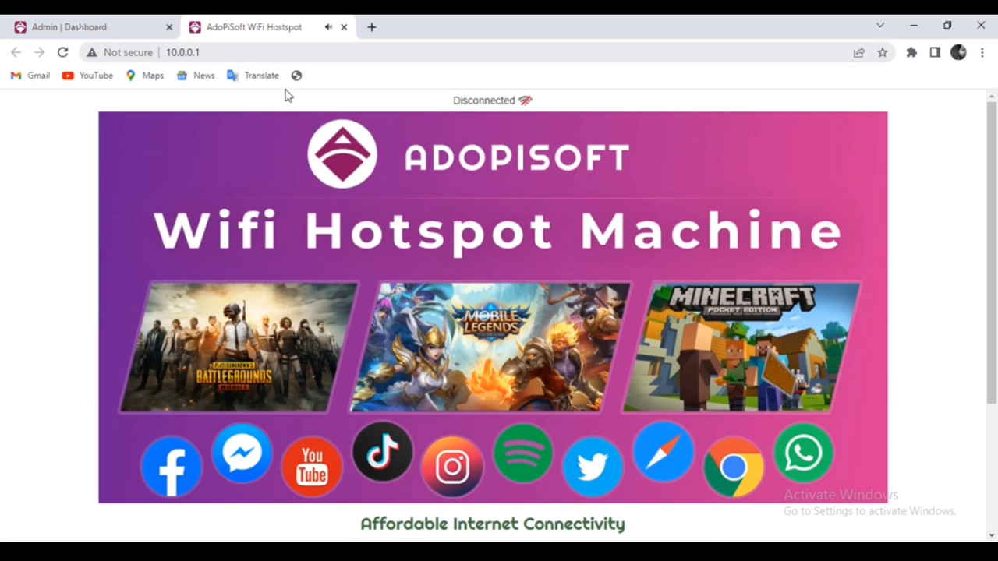
scroll(367, 234, "down", 3)
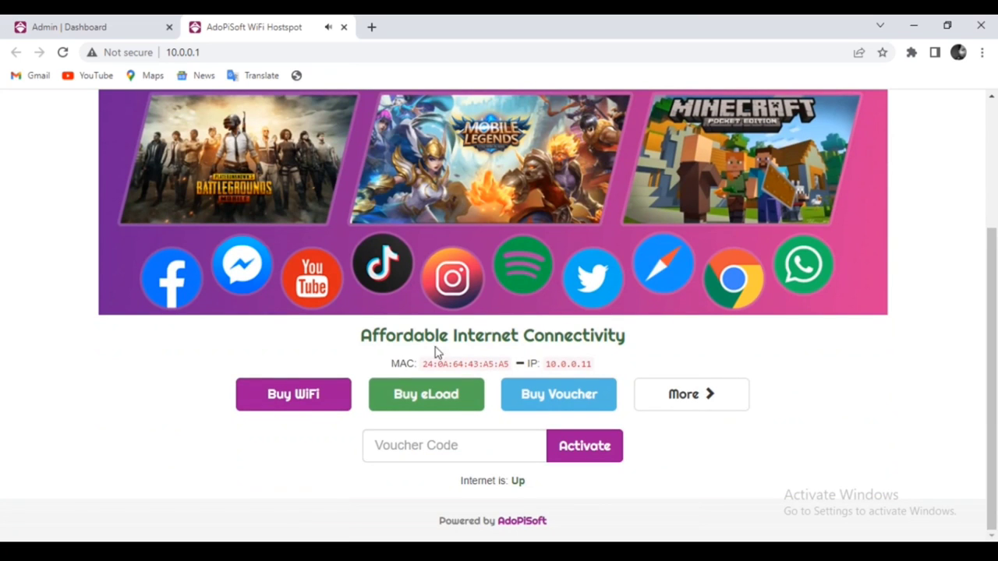
scroll(820, 309, "up", 3)
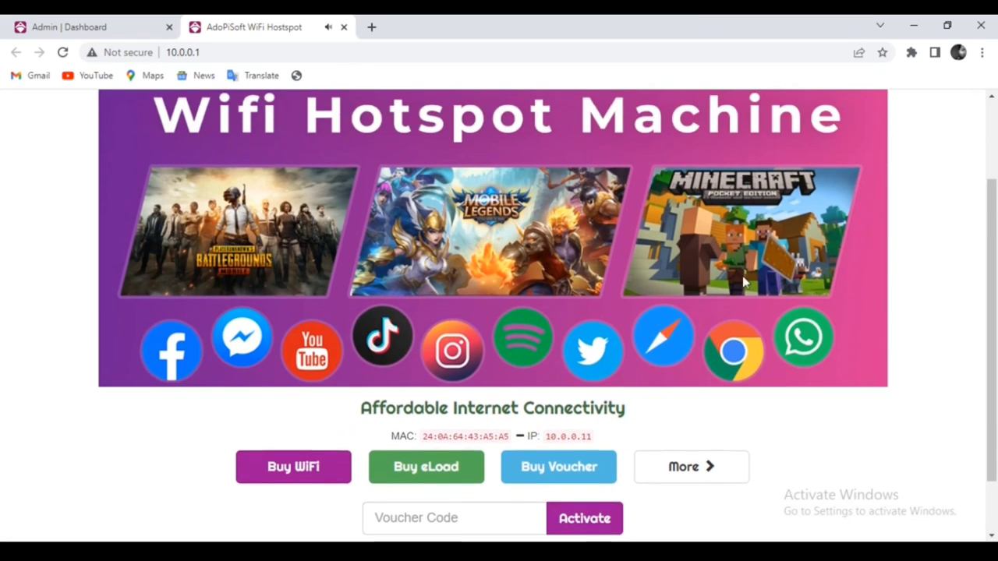
left_click(806, 546)
left_click(807, 530)
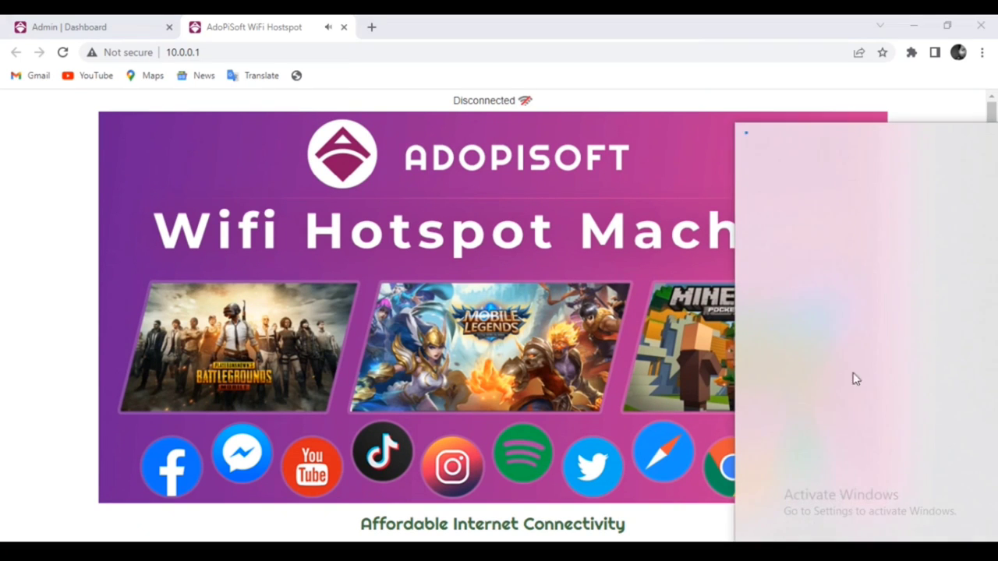
- Reload the admin Interfaces page and check BridgeTest1's bridged ports eth1 and eth0.22
left_click(44, 25)
left_click(334, 53)
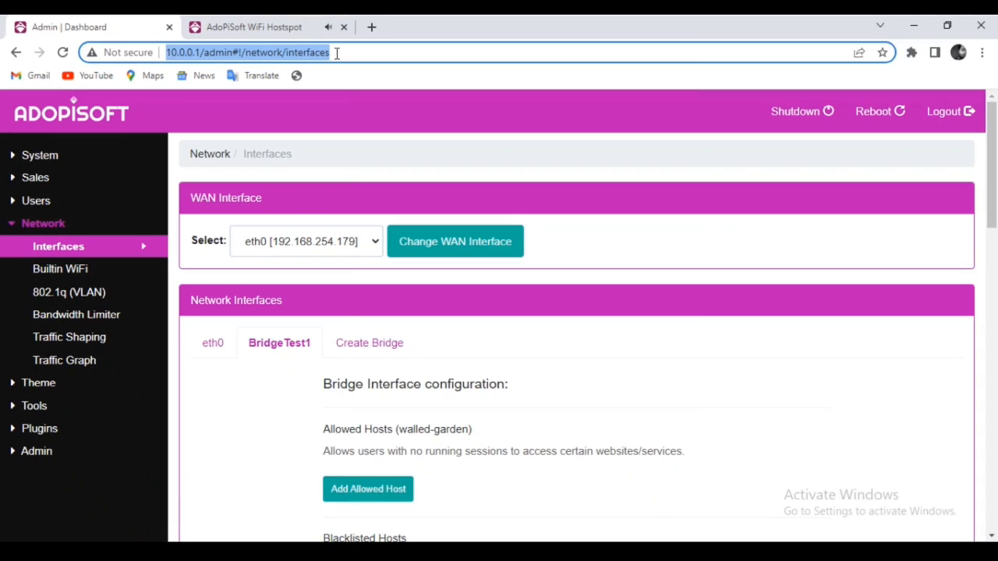
key("Return")
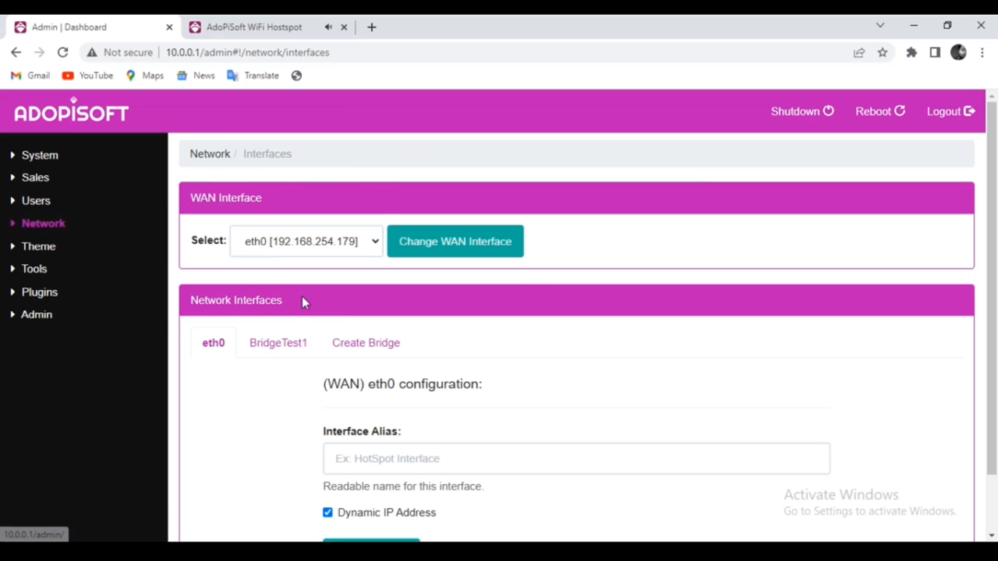
left_click(286, 349)
scroll(501, 367, "down", 1)
scroll(501, 366, "down", 10)
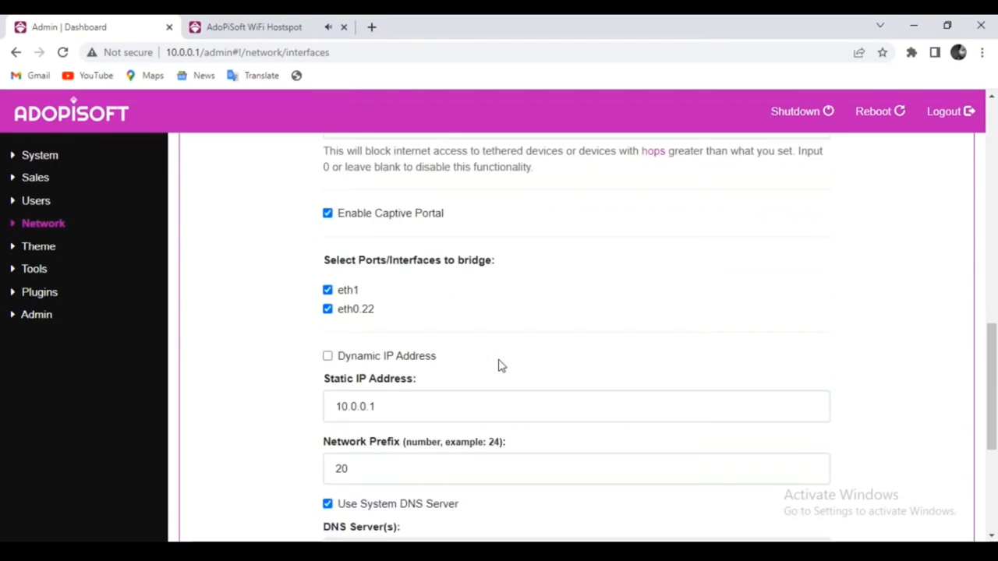
scroll(500, 362, "up", 9)
scroll(500, 359, "up", 2)
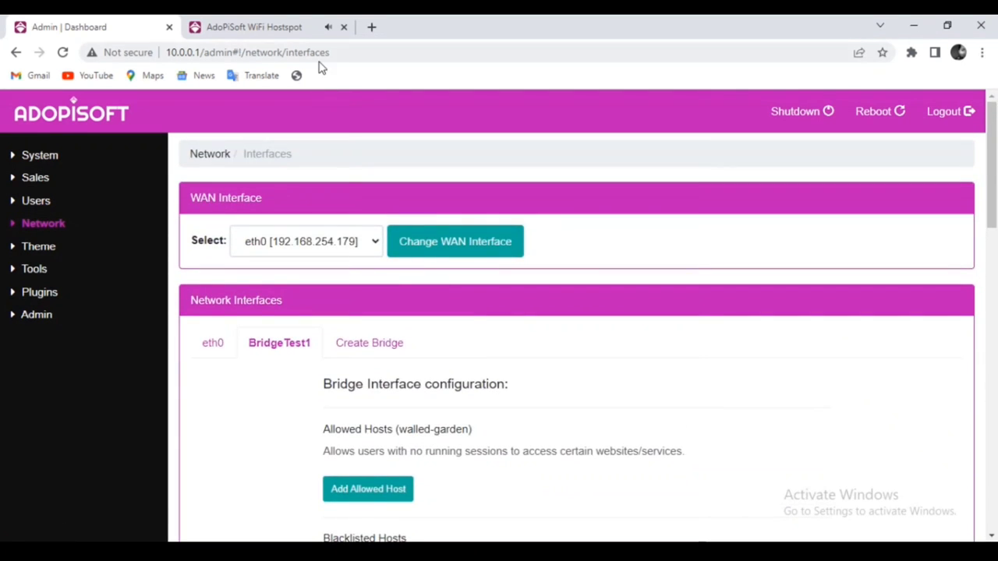
- Check the hotspot portal tab, then return to the admin page and expand Network
left_click(275, 31)
scroll(498, 246, "down", 3)
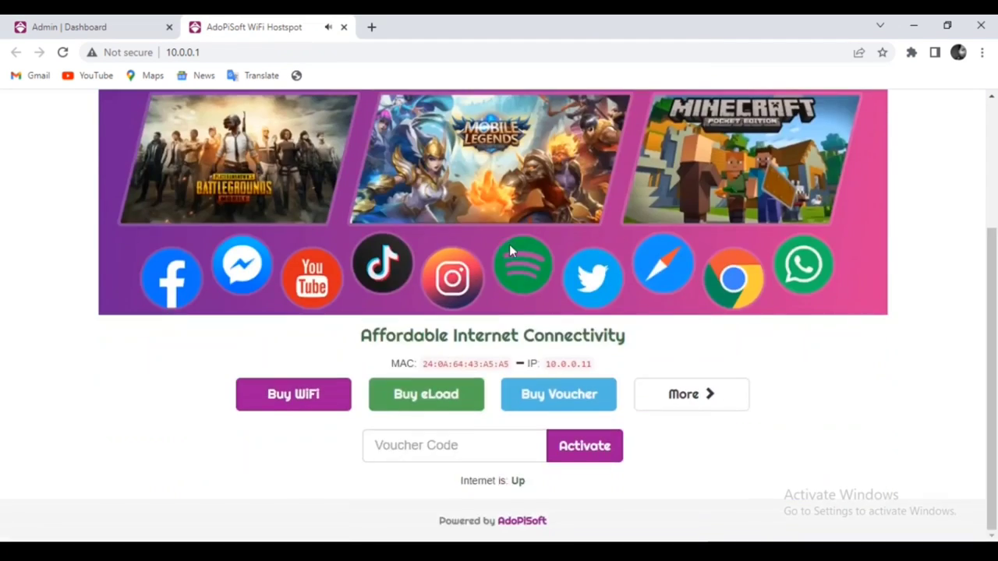
scroll(509, 244, "up", 3)
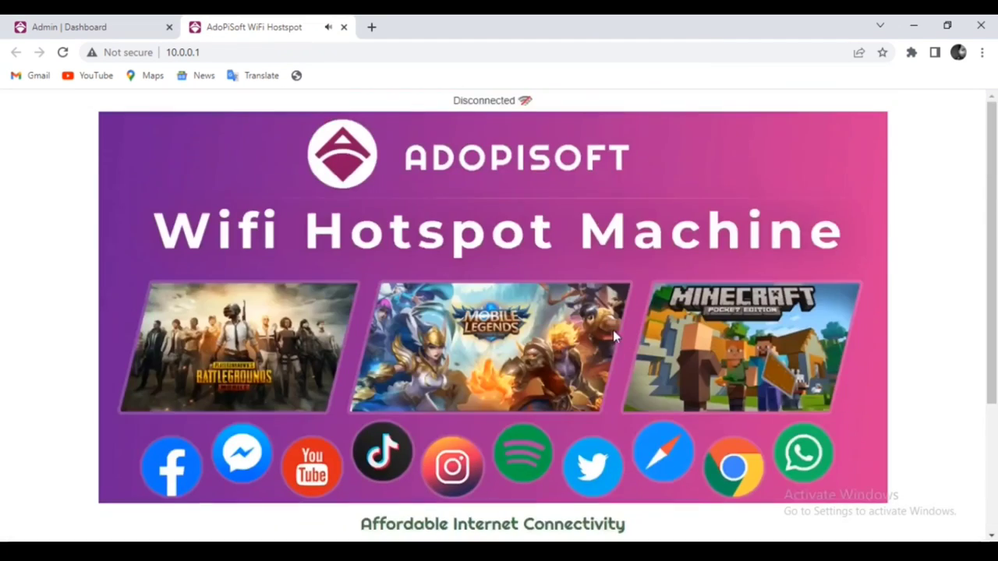
left_click(370, 49)
left_click(370, 51)
key("ctrl+Tab")
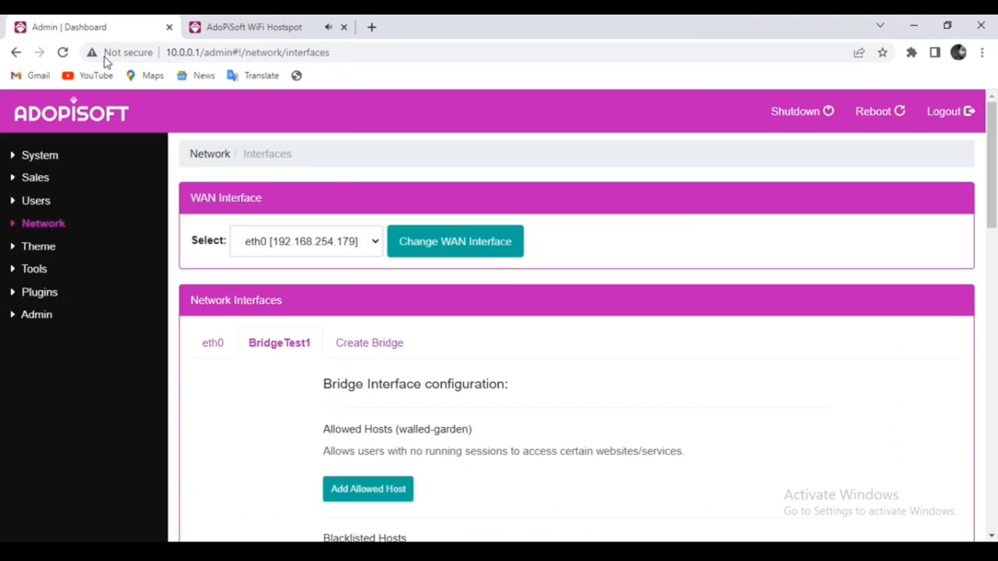
left_click(279, 29)
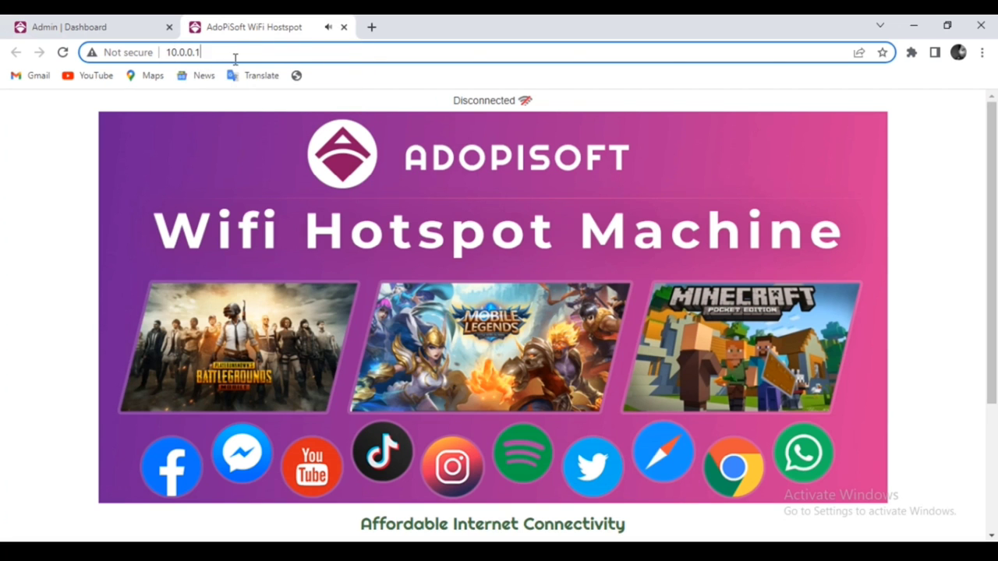
left_click(106, 27)
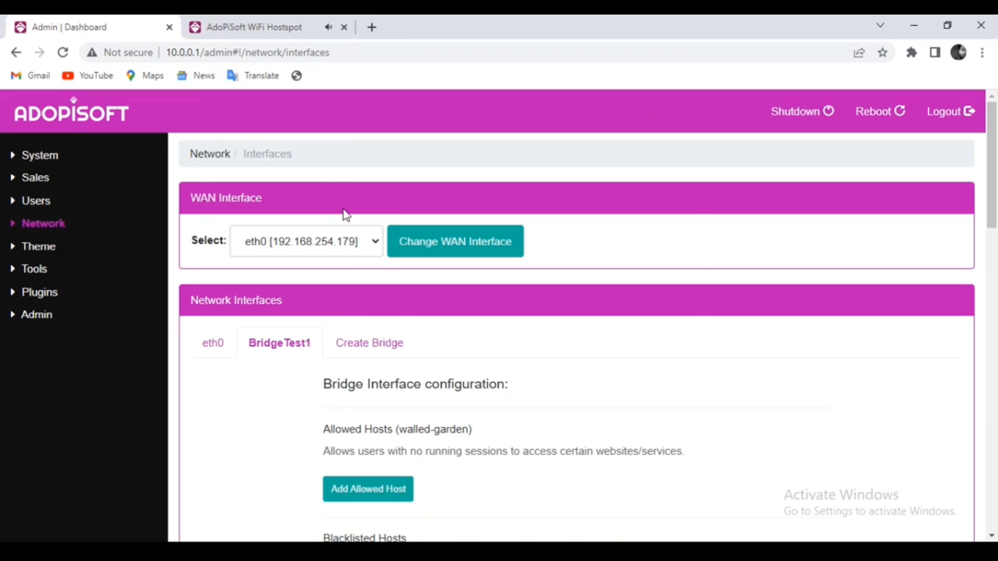
scroll(265, 289, "down", 5)
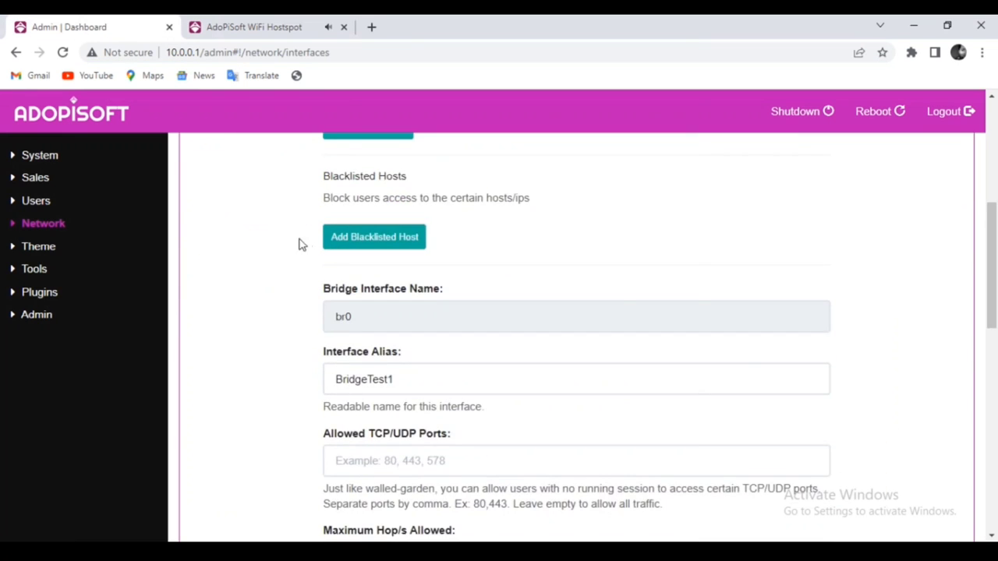
scroll(746, 365, "down", 3)
left_click(47, 226)
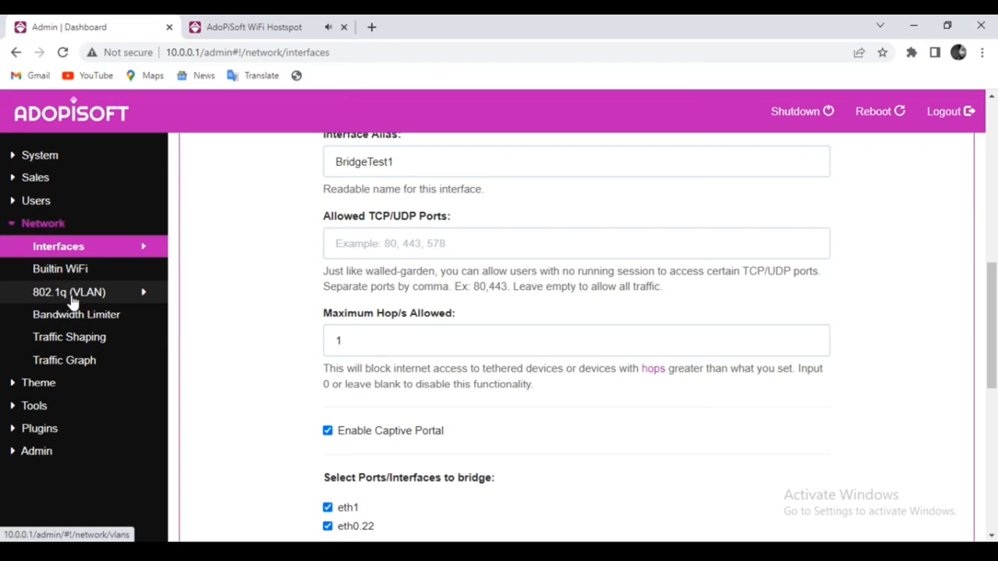
- Bring up the BridgeTest1 settings under Network Interfaces
left_click(72, 300)
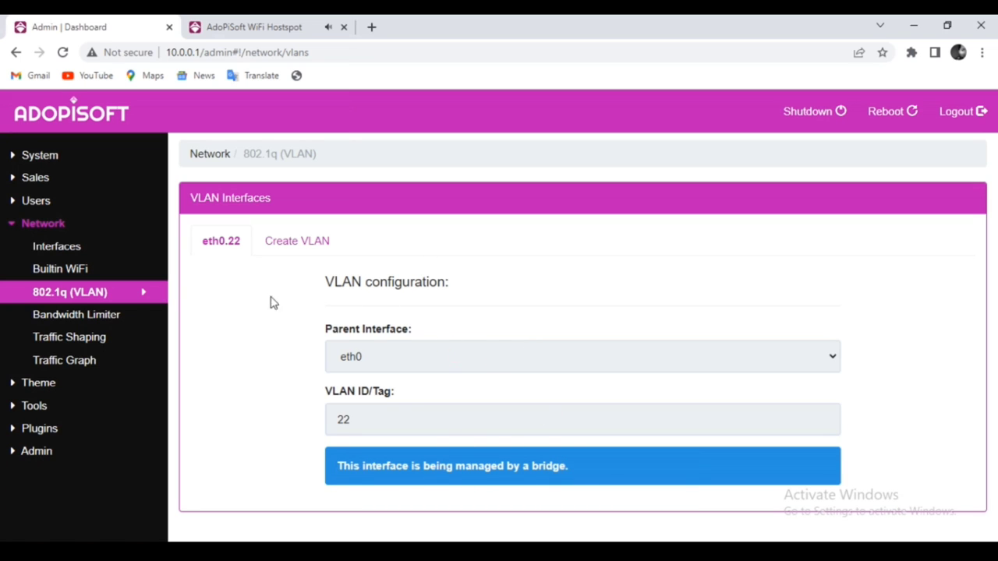
left_click(83, 248)
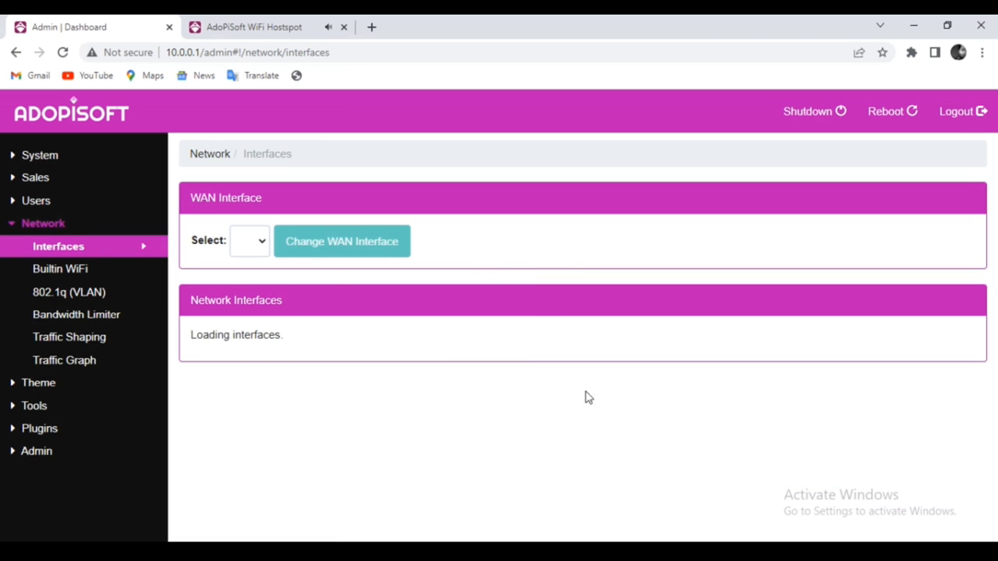
scroll(523, 390, "down", 1)
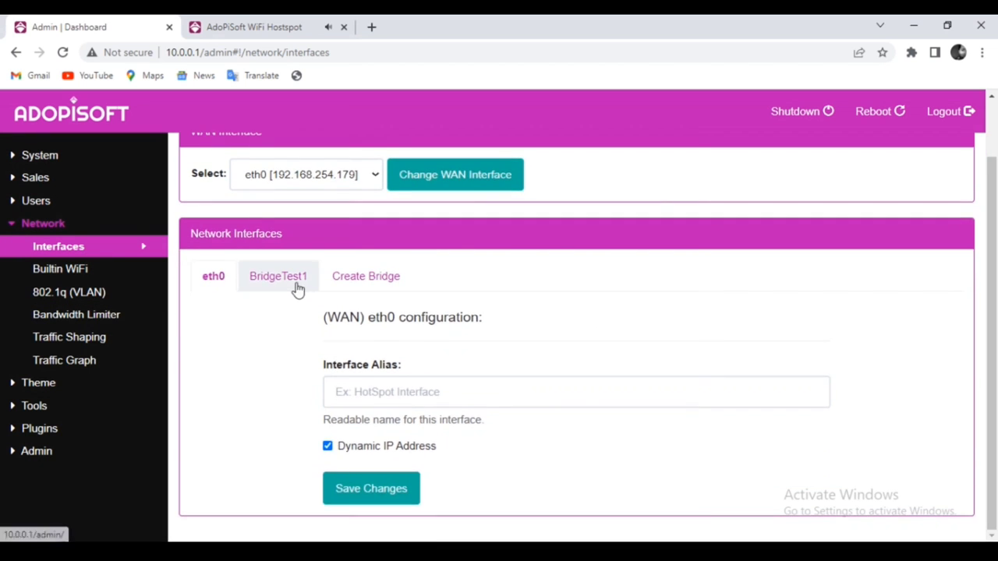
left_click(284, 277)
scroll(628, 386, "down", 3)
scroll(628, 386, "down", 5)
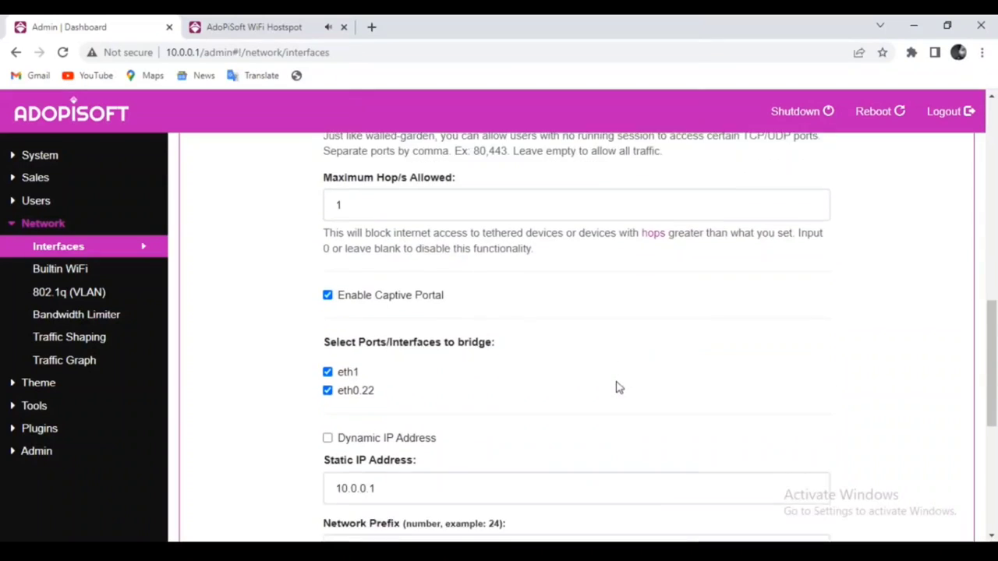
- Uncheck eth0.22 from the bridge ports, leaving only eth1, and save the changes
left_click(328, 314)
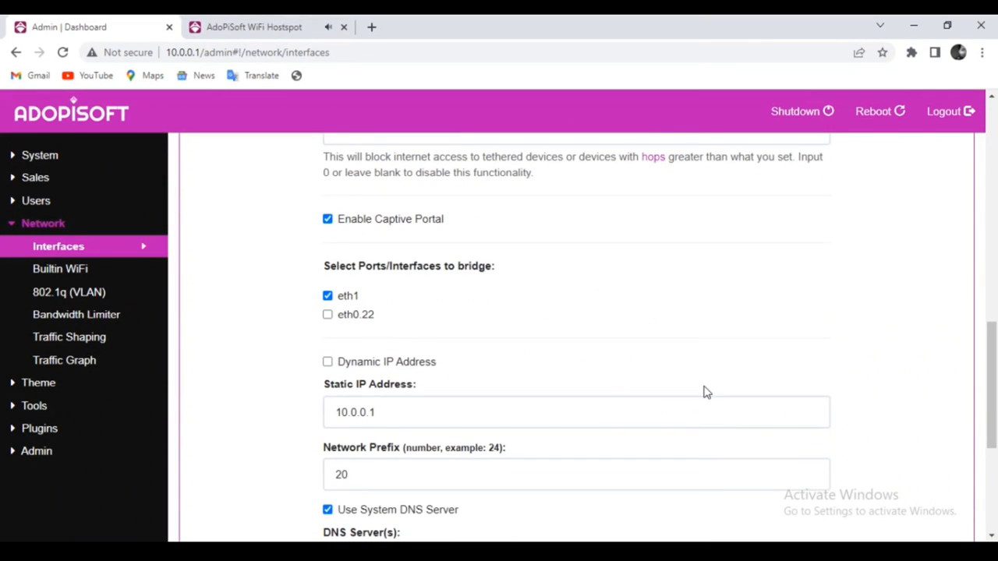
scroll(701, 392, "down", 2)
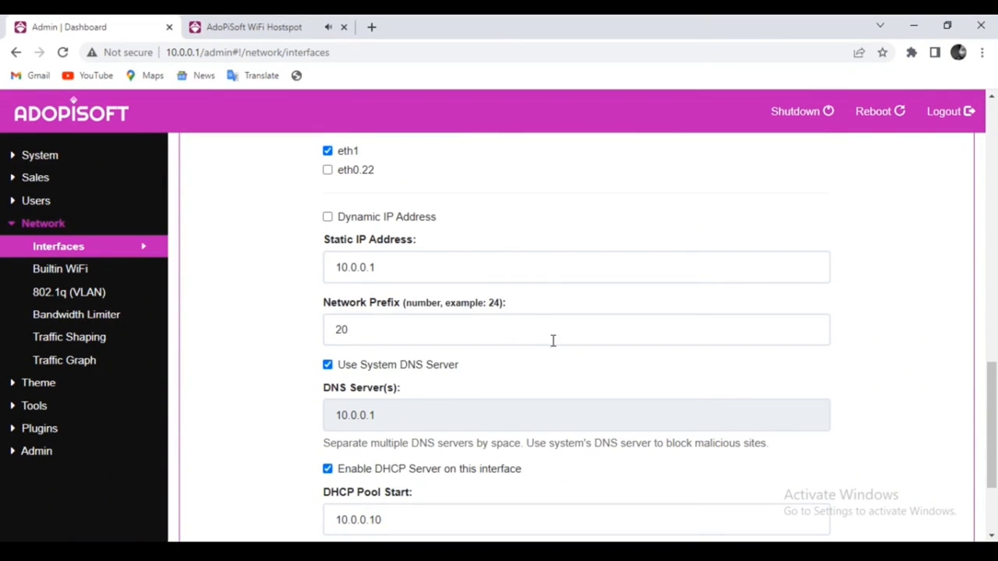
scroll(552, 361, "down", 2)
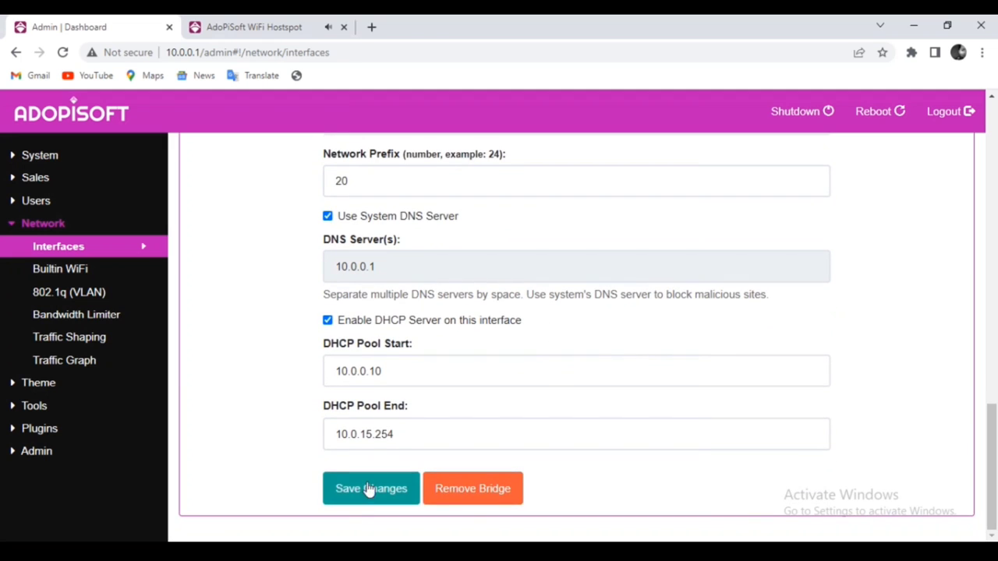
left_click(371, 489)
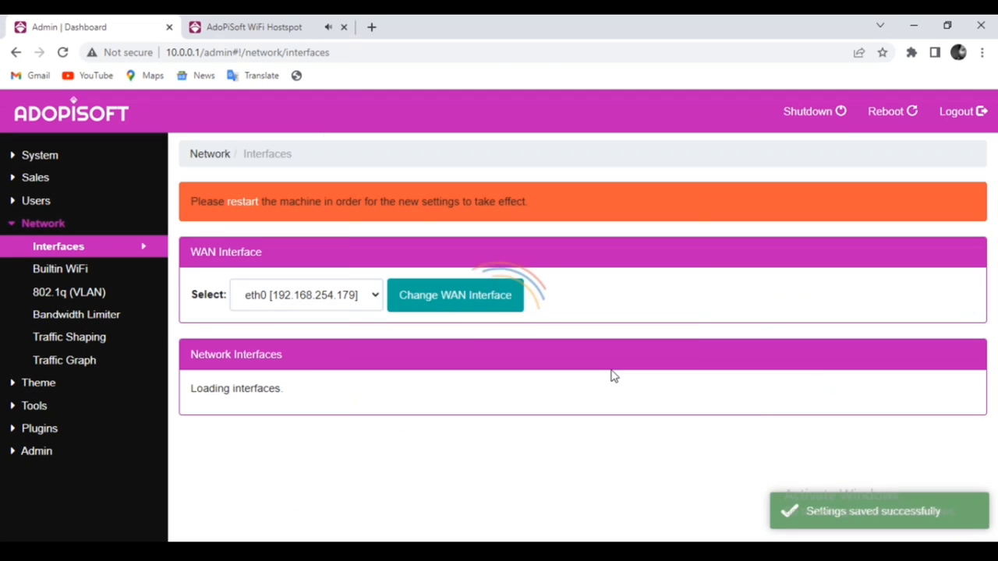
scroll(616, 378, "down", 1)
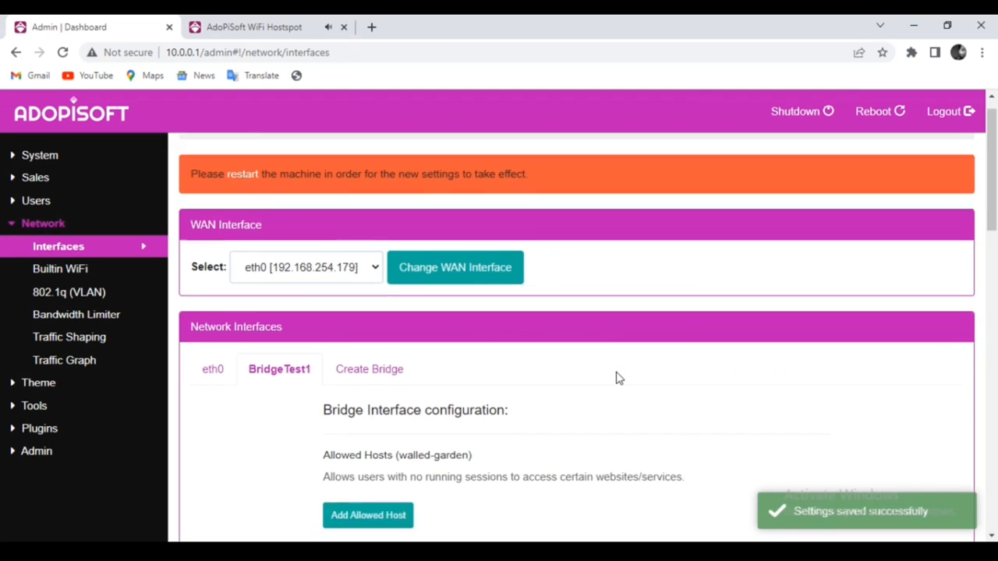
scroll(616, 378, "down", 9)
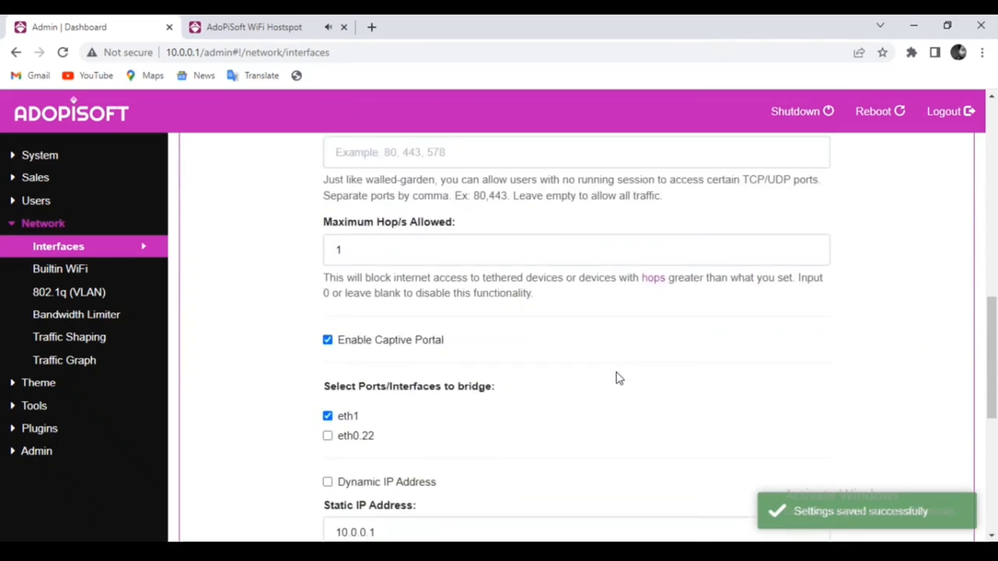
scroll(615, 378, "down", 1)
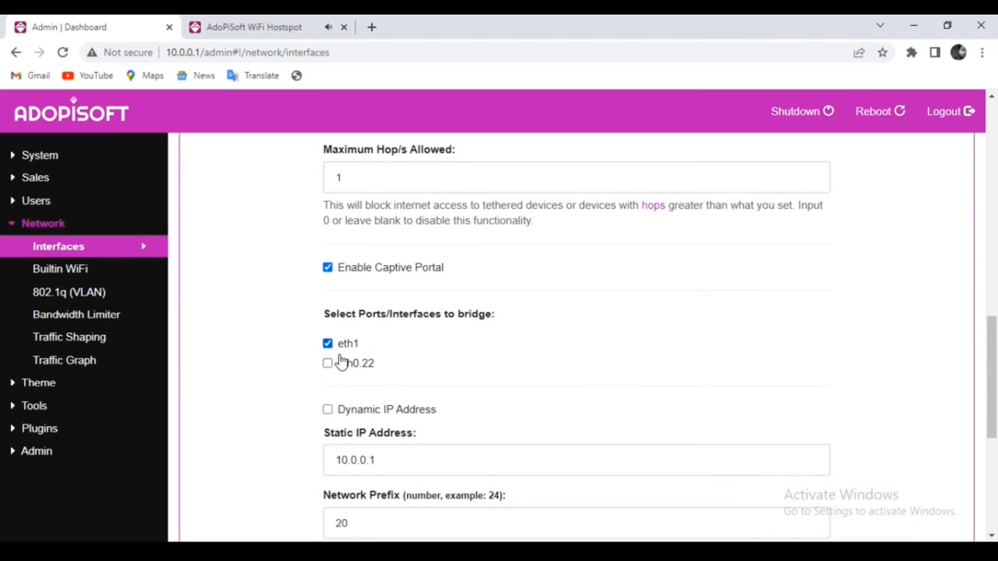
scroll(440, 433, "down", 1)
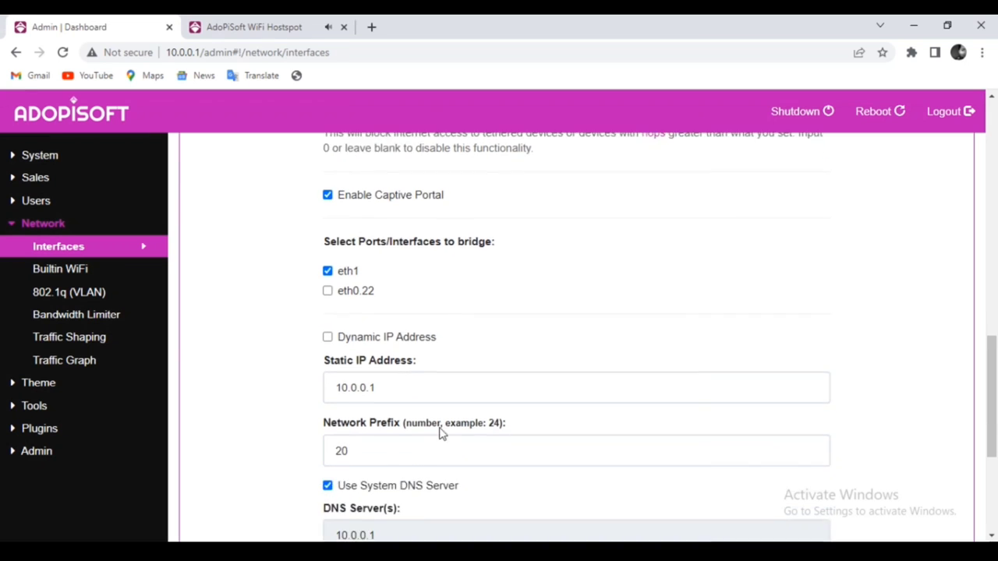
scroll(440, 434, "down", 3)
scroll(394, 395, "up", 4)
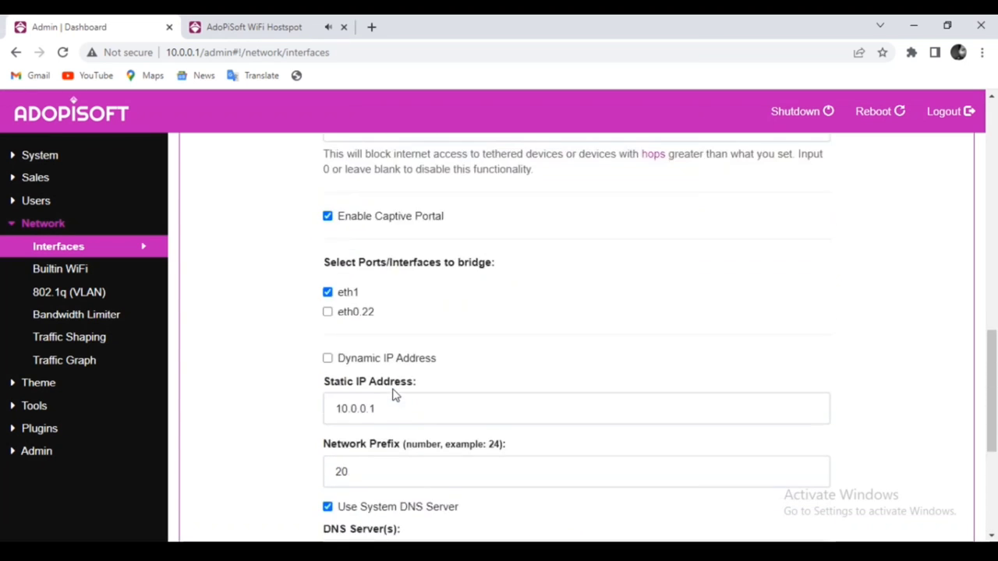
scroll(393, 395, "up", 12)
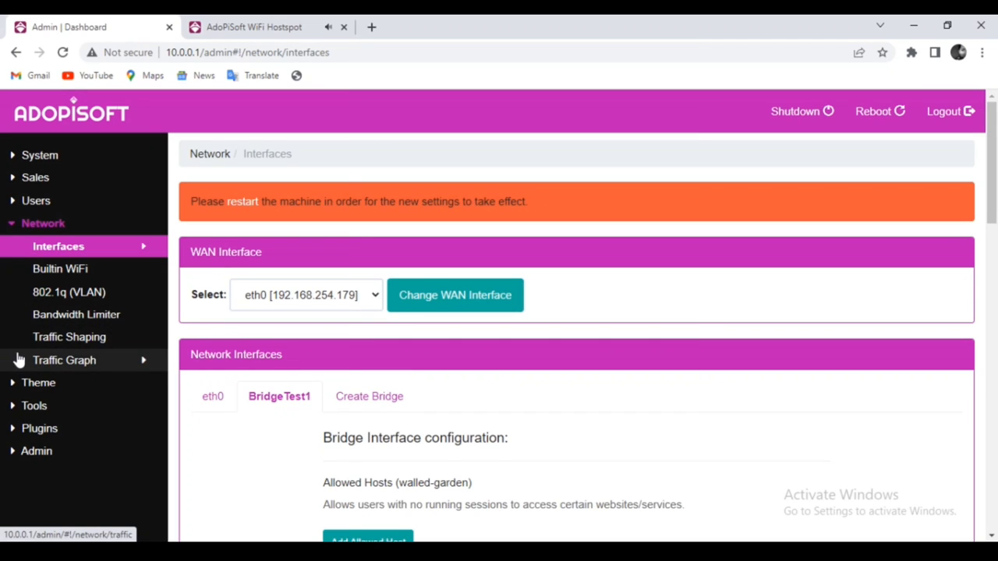
- On the 802.1q (VLAN) page, remove VLAN eth0.22 and confirm with REMOVE VLAN
left_click(76, 299)
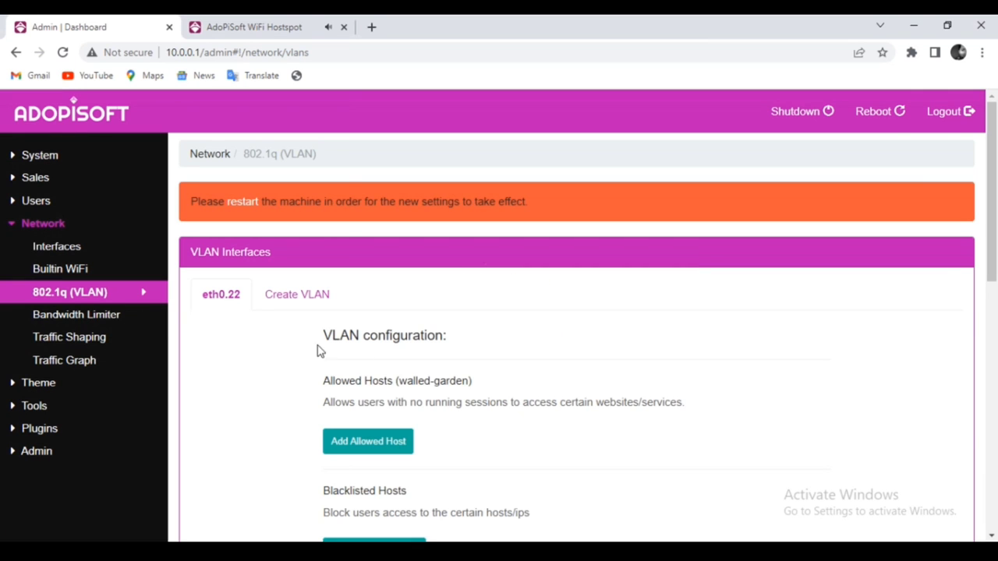
scroll(396, 363, "down", 7)
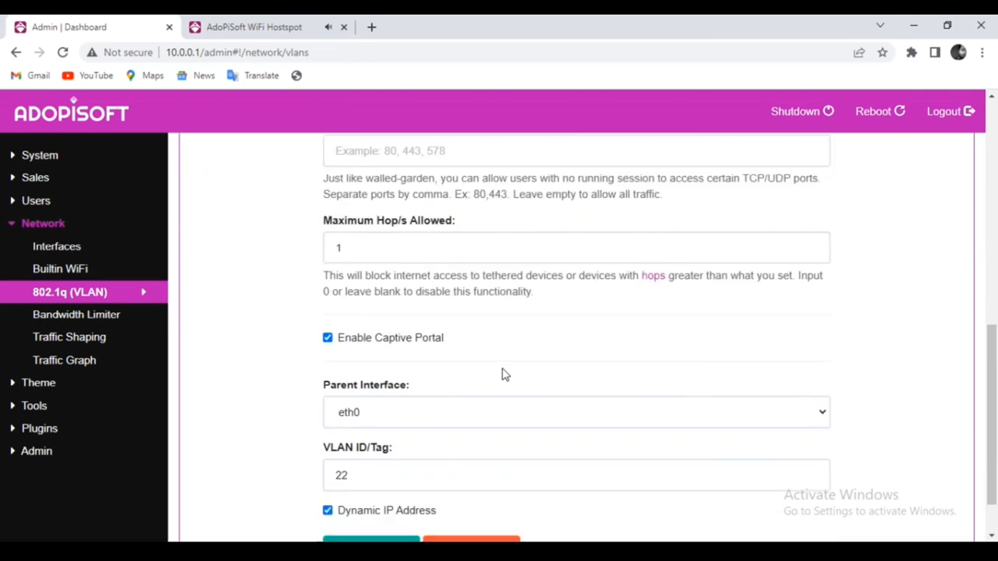
scroll(503, 375, "down", 1)
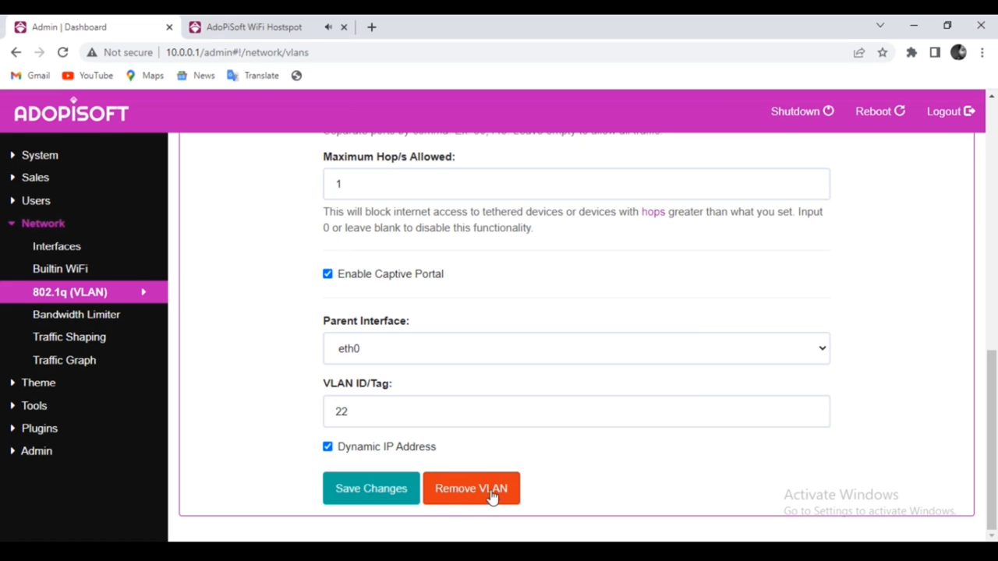
scroll(460, 408, "up", 6)
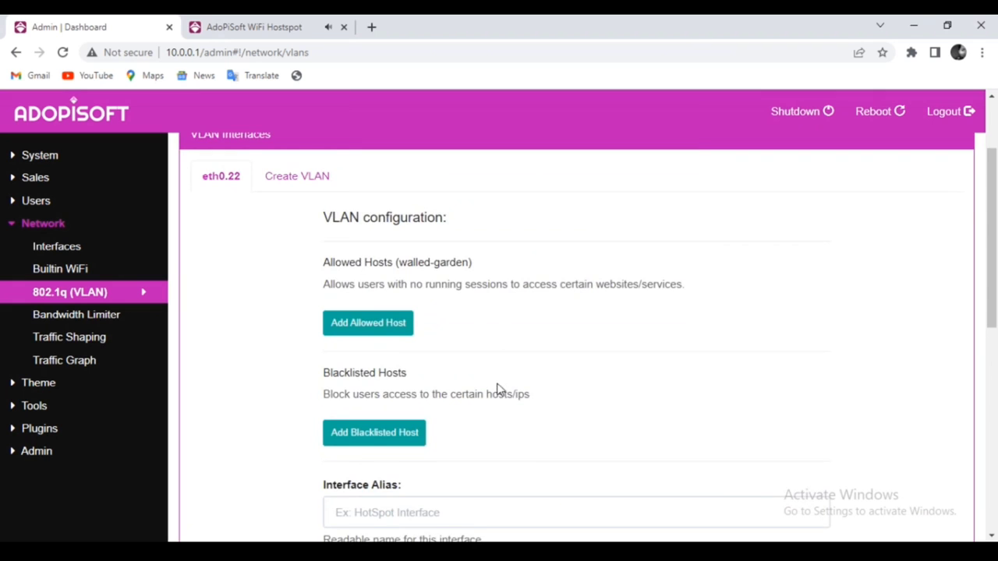
scroll(498, 388, "down", 5)
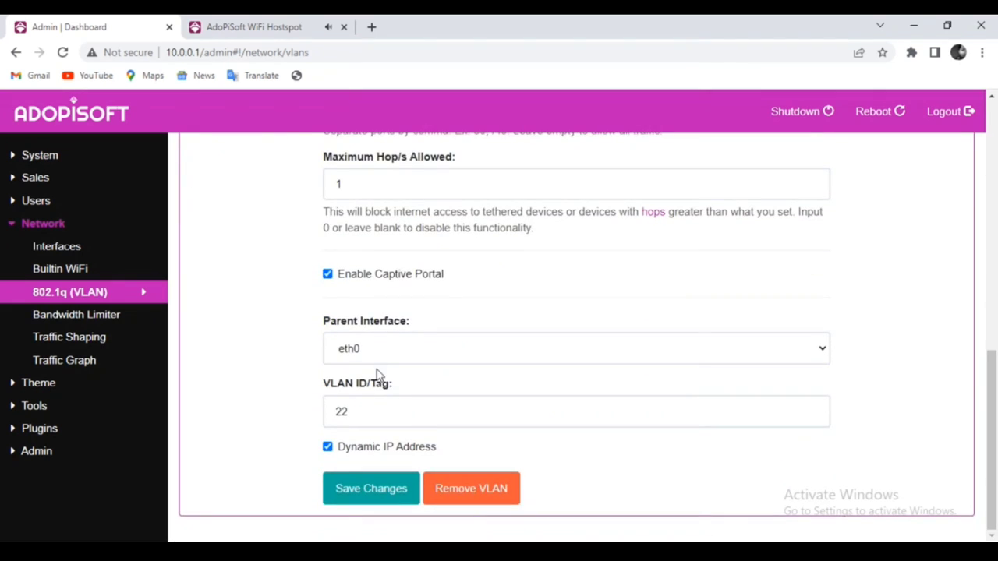
left_click(369, 407)
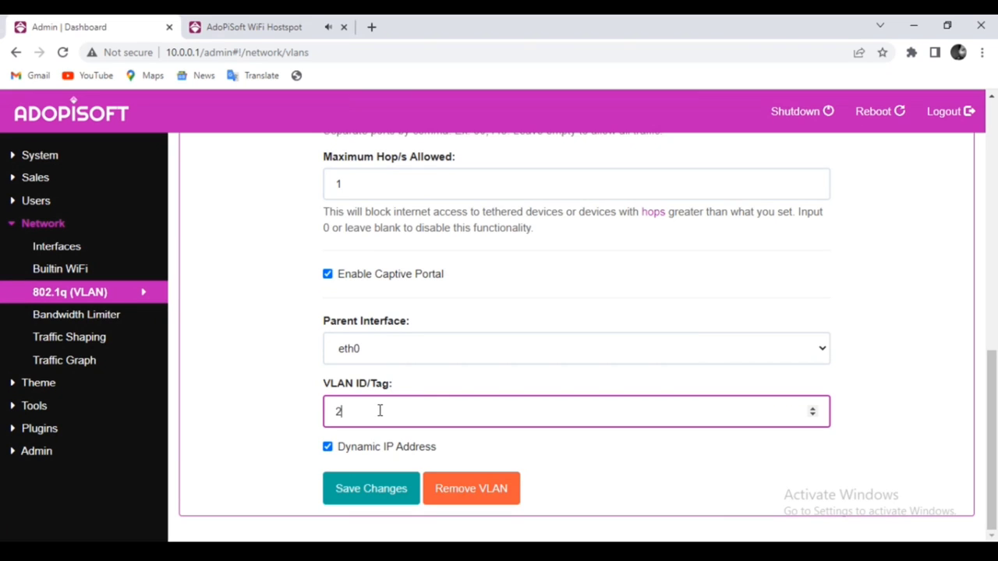
type("2")
left_click(463, 503)
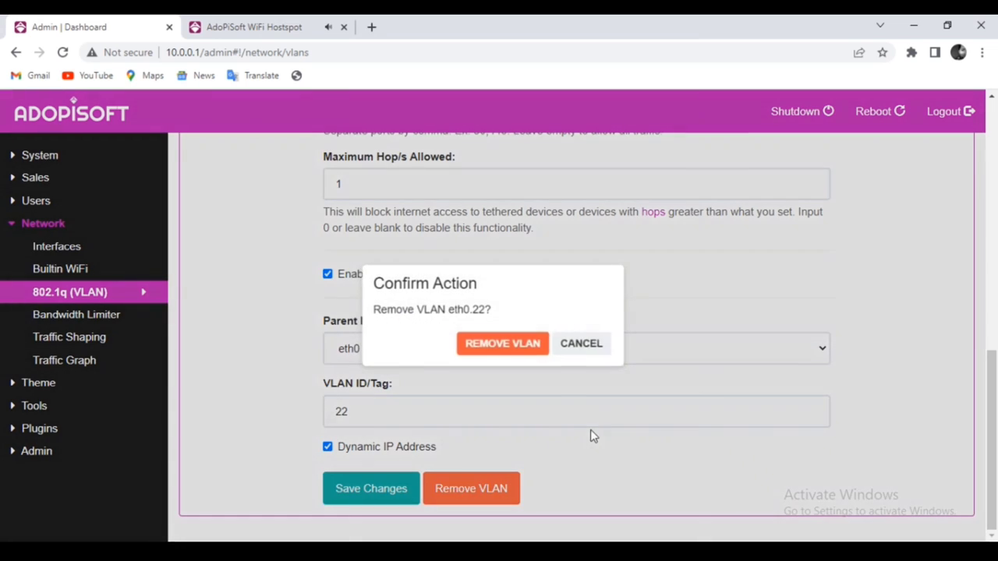
left_click(504, 345)
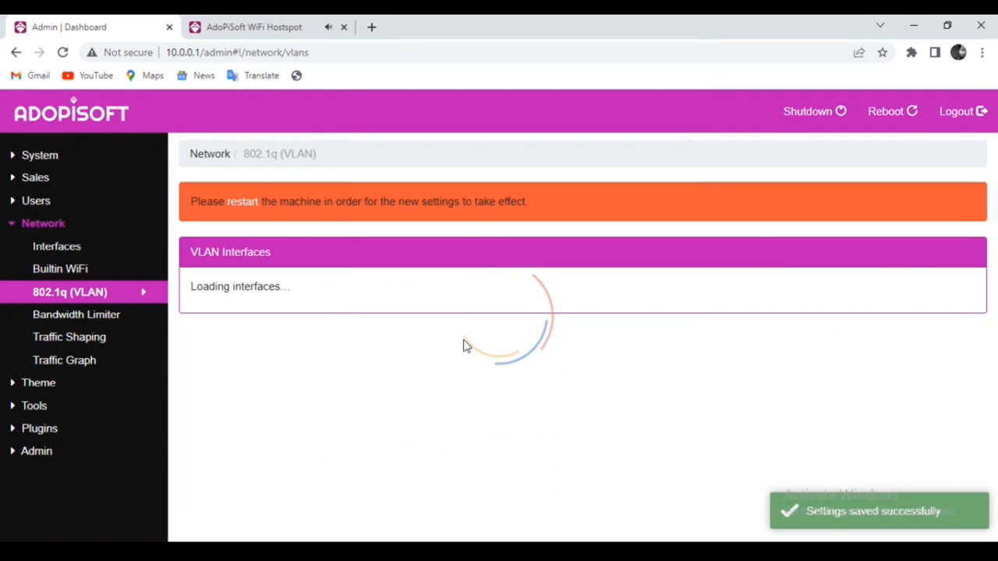
scroll(363, 359, "down", 4)
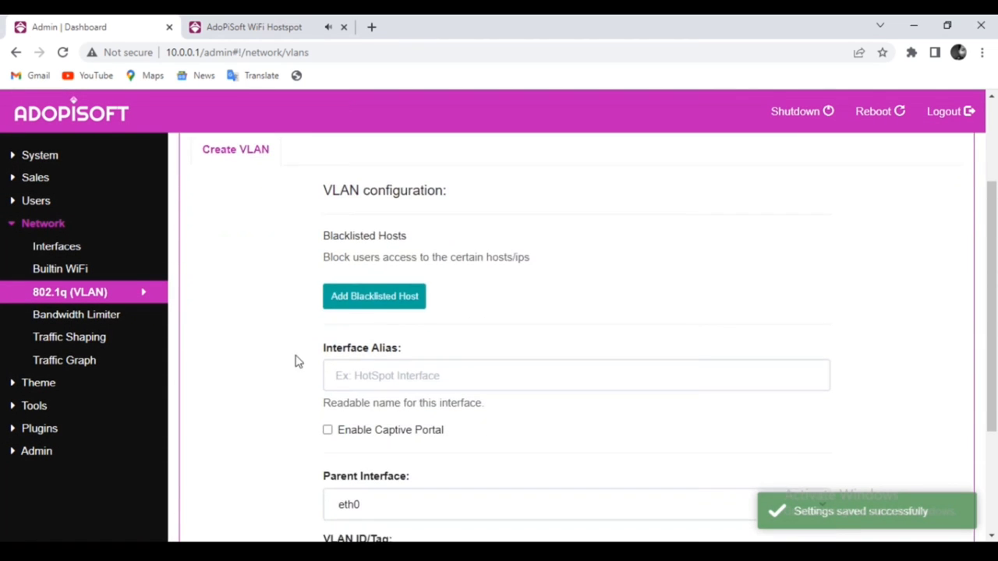
scroll(468, 382, "up", 4)
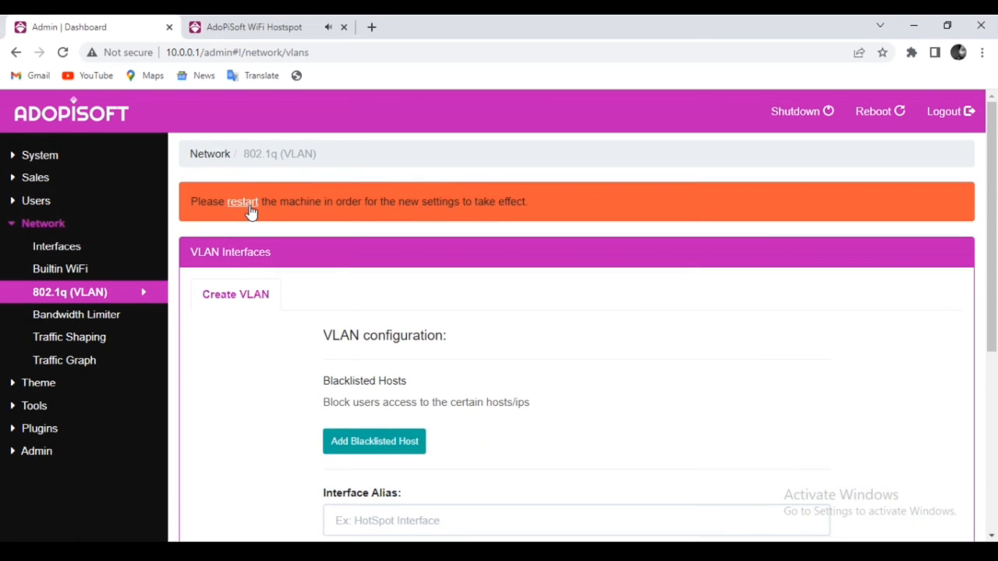
- Reboot the wifi machine using the orange banner's restart link and the REBOOT confirmation
left_click(243, 202)
left_click(505, 345)
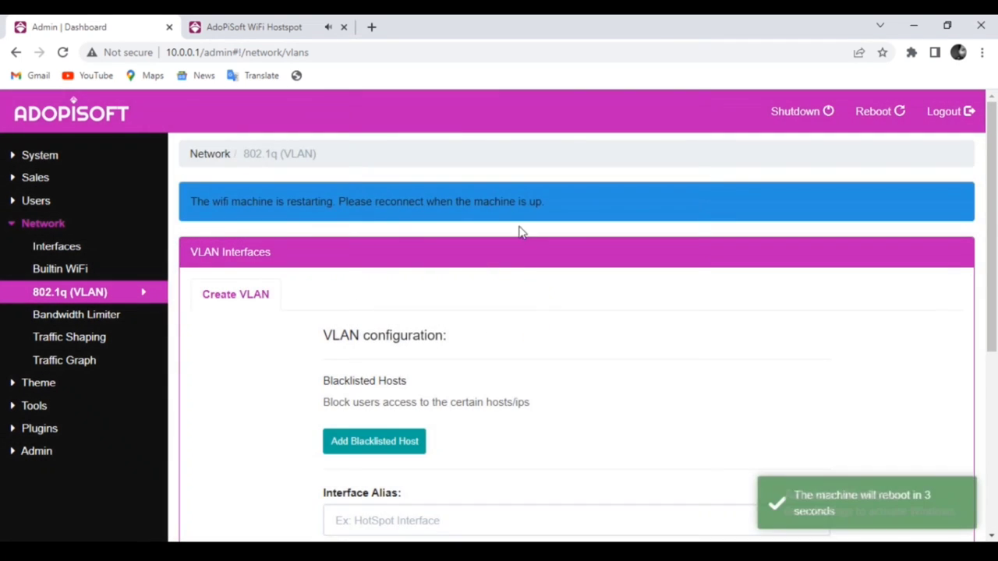